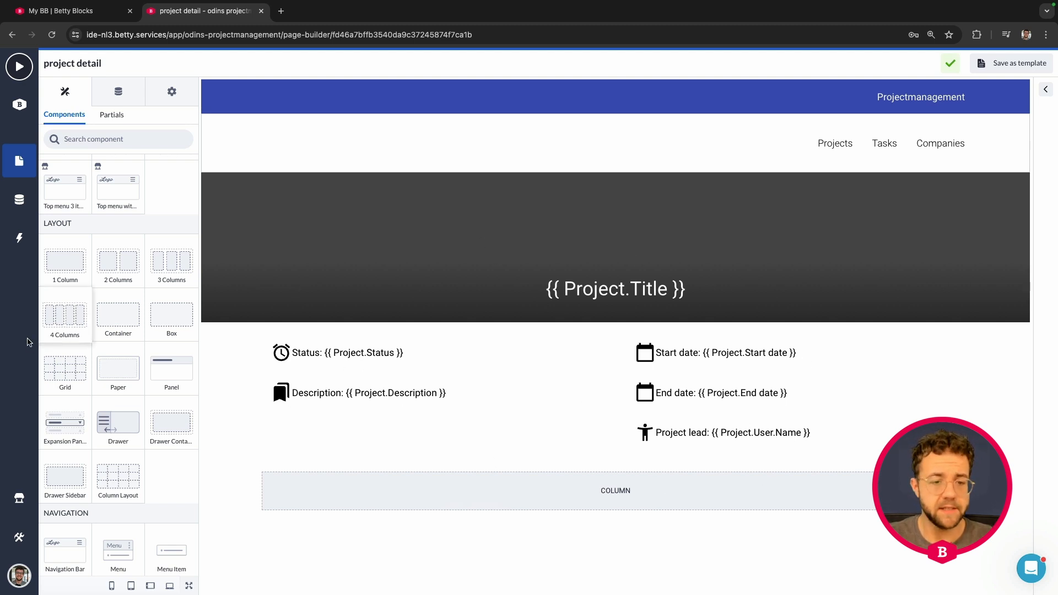
# Add a Divider component to the empty column below the project details.
pyautogui.scroll(-1, 66, 358)
pyautogui.scroll(-8, 66, 358)
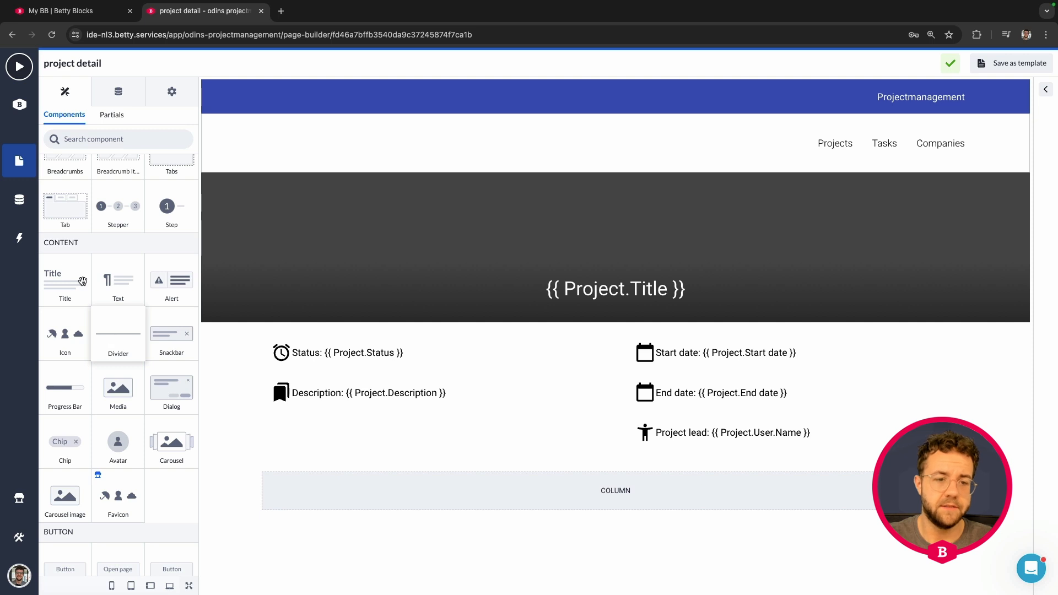
pyautogui.moveTo(134, 350); pyautogui.dragTo(438, 485)
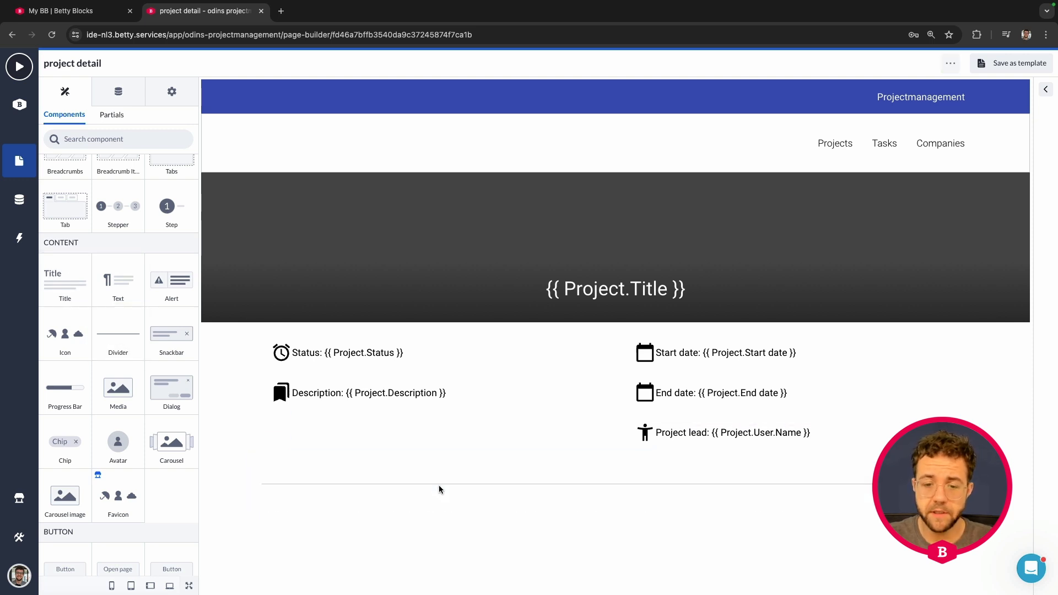
# Set the divider's thickness to L.
pyautogui.click(501, 484)
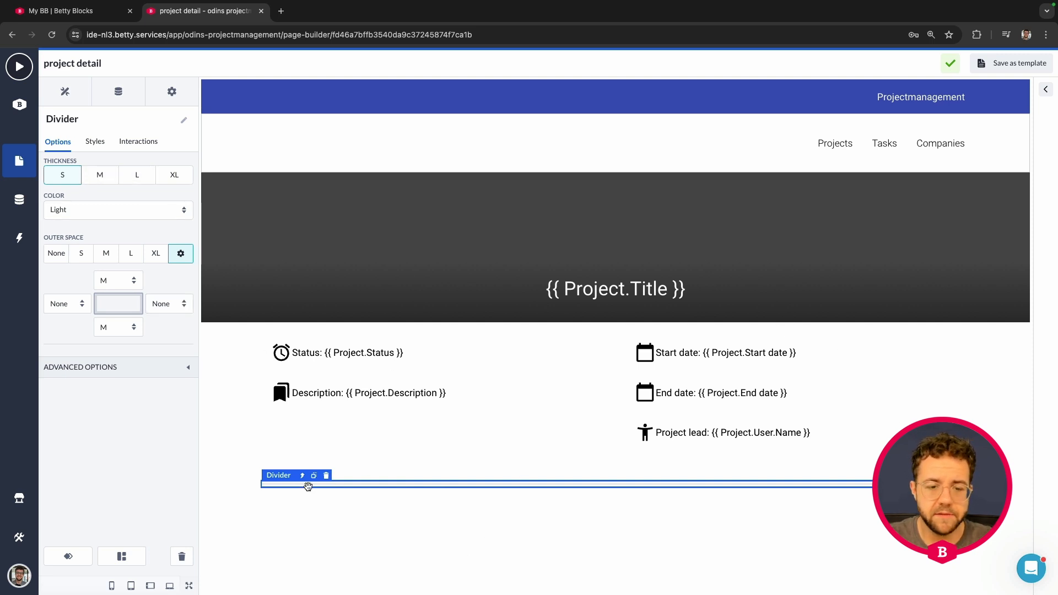
pyautogui.click(108, 182)
pyautogui.click(137, 177)
pyautogui.click(175, 177)
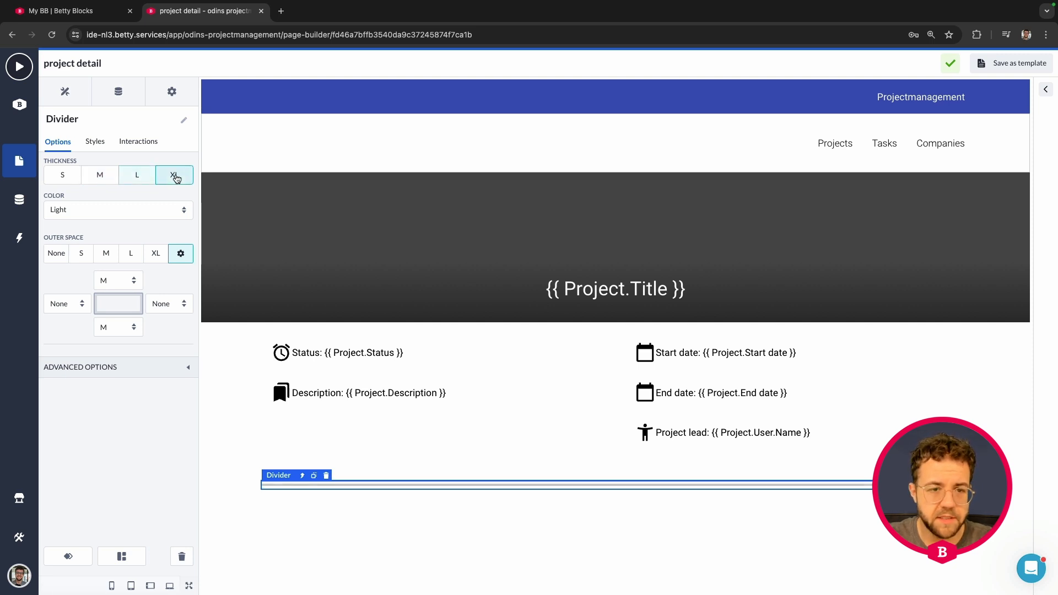
pyautogui.click(135, 180)
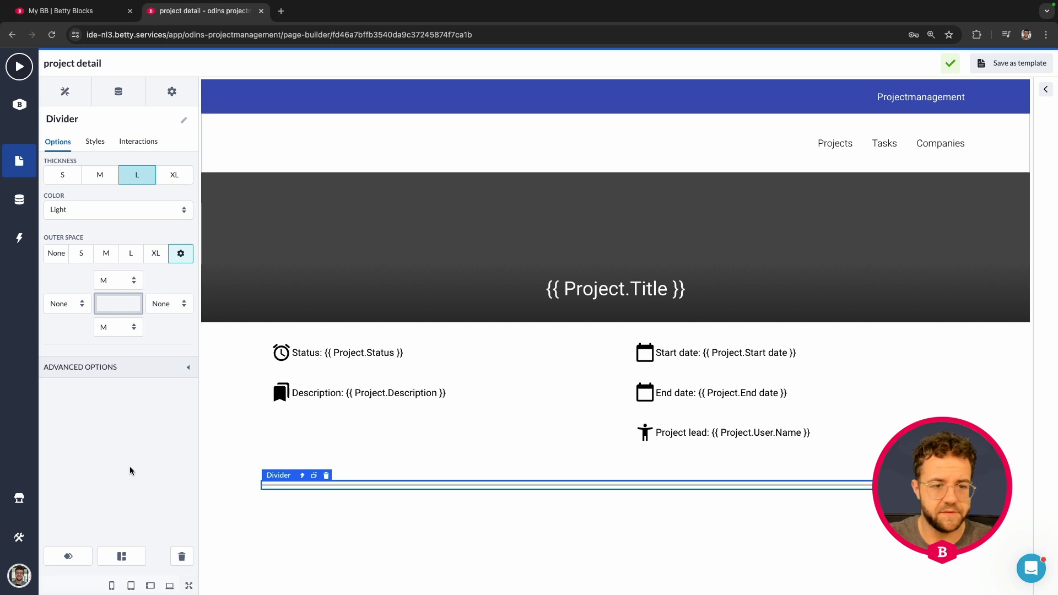
# Try the Medium, Warning, Accent 1, Success and Black colors on the divider.
pyautogui.click(114, 211)
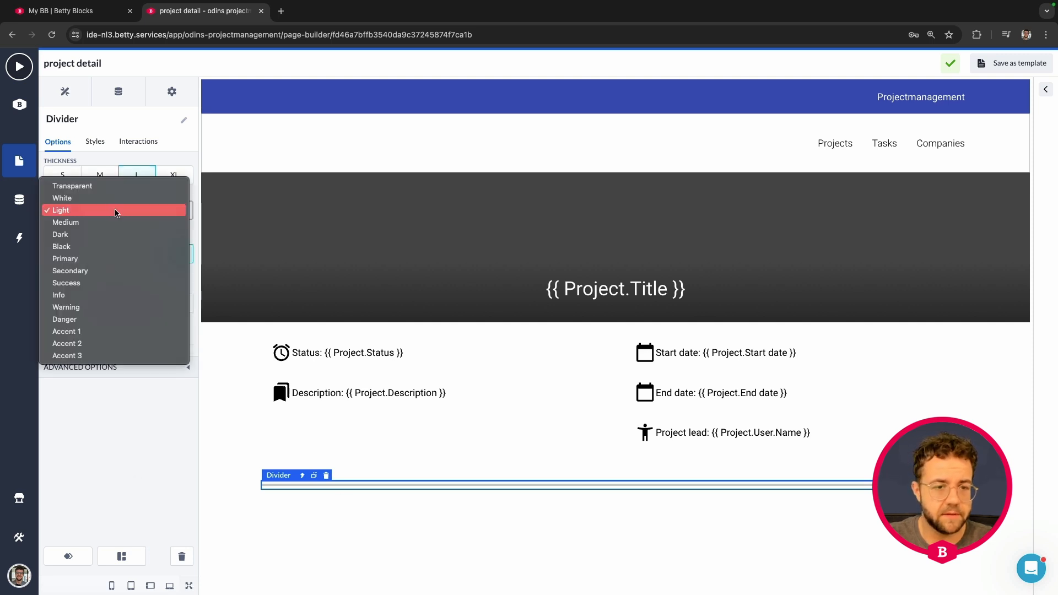
pyautogui.click(111, 222)
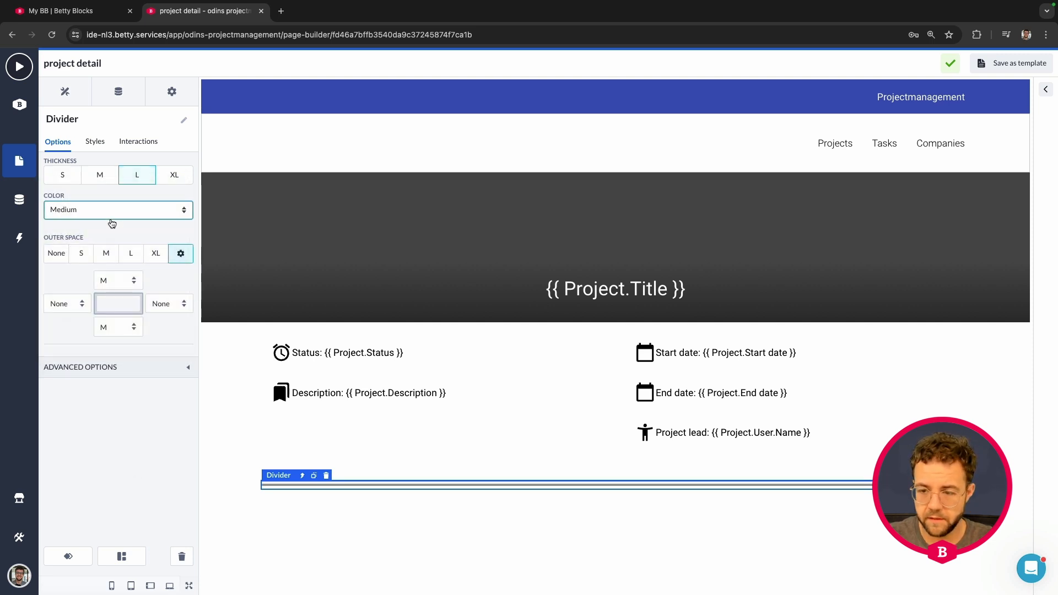
pyautogui.click(110, 212)
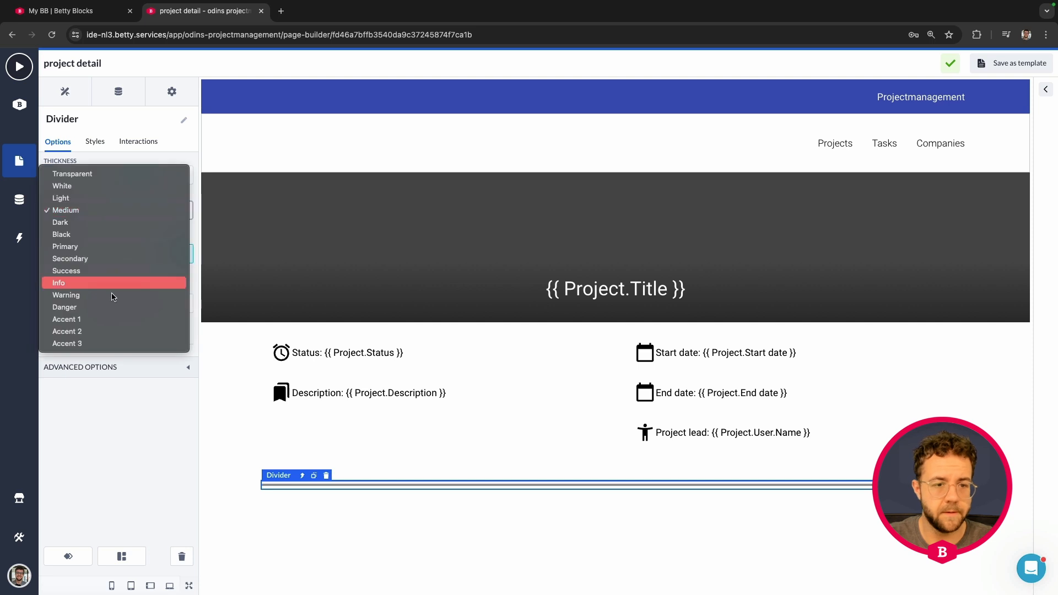
pyautogui.click(110, 295)
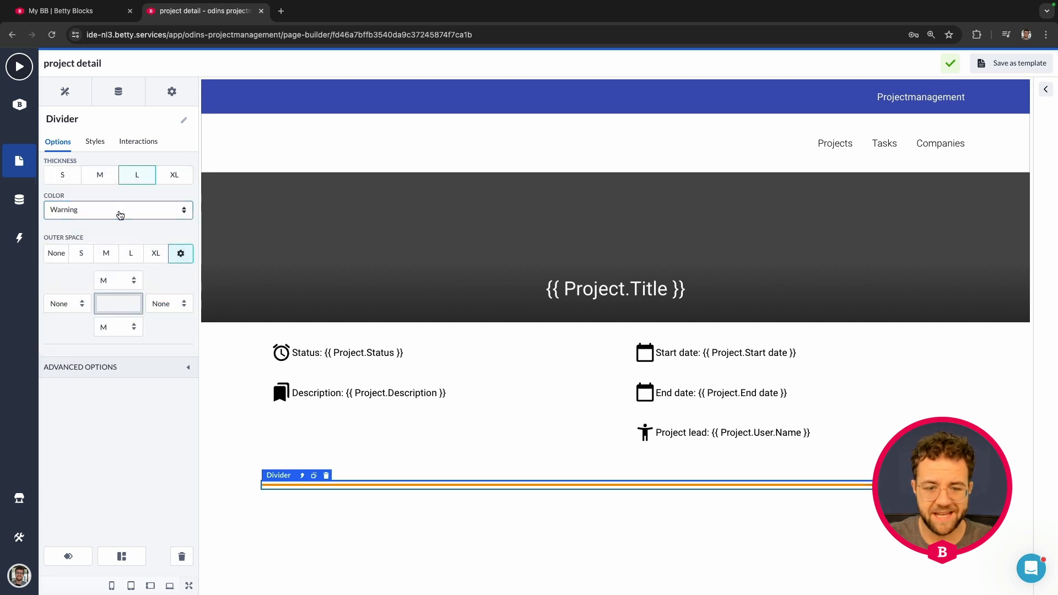
pyautogui.click(117, 212)
pyautogui.click(114, 234)
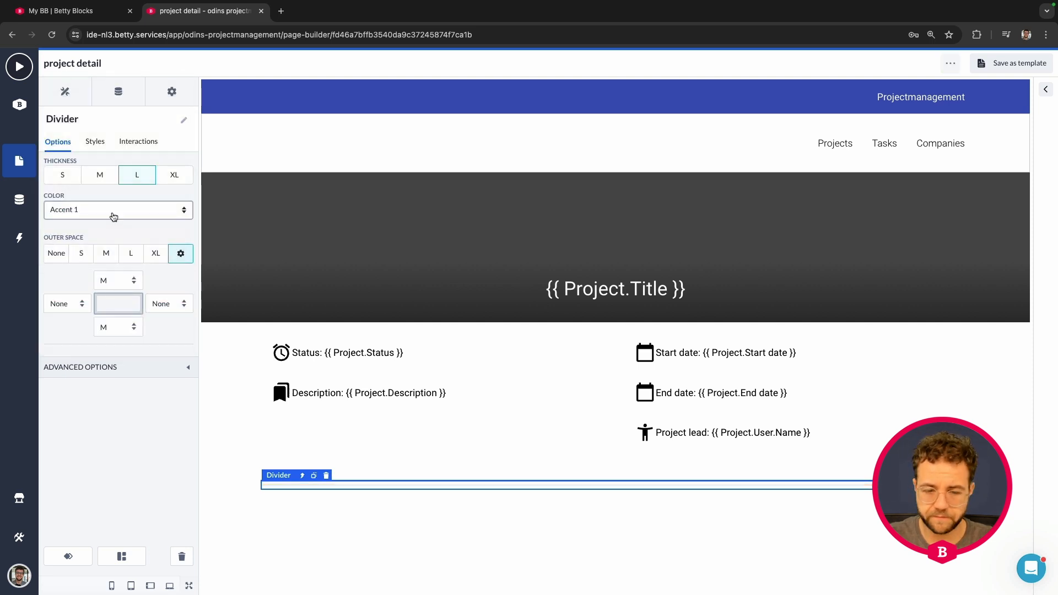
pyautogui.click(113, 216)
pyautogui.click(102, 167)
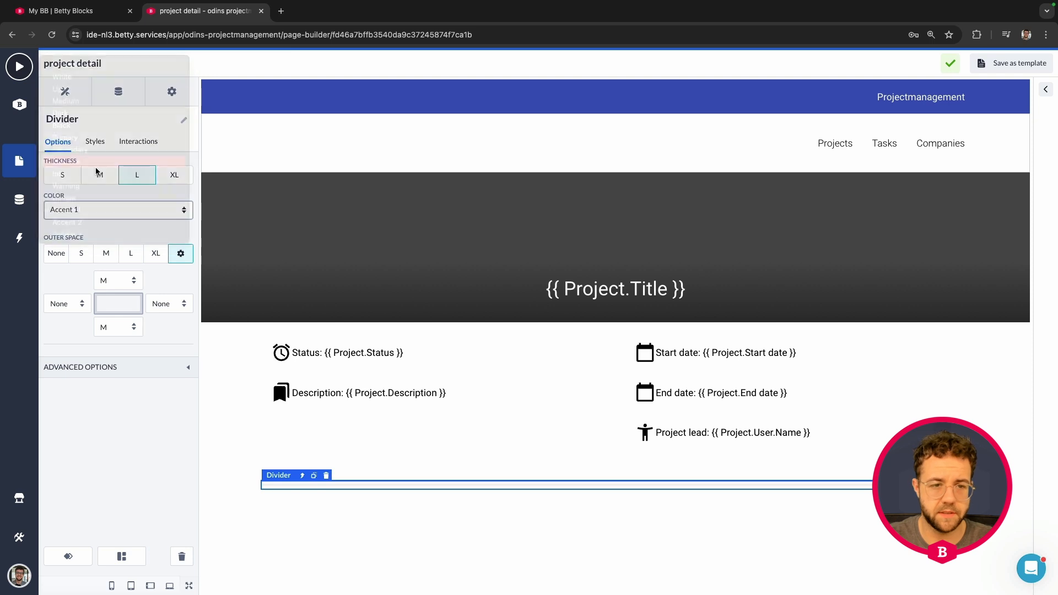
pyautogui.click(104, 212)
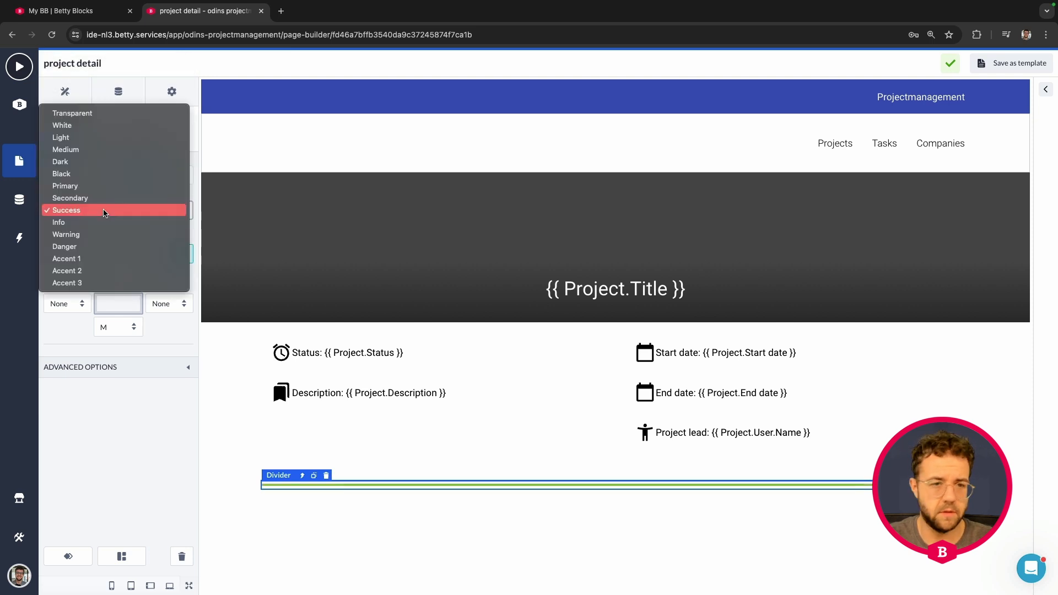
pyautogui.click(101, 176)
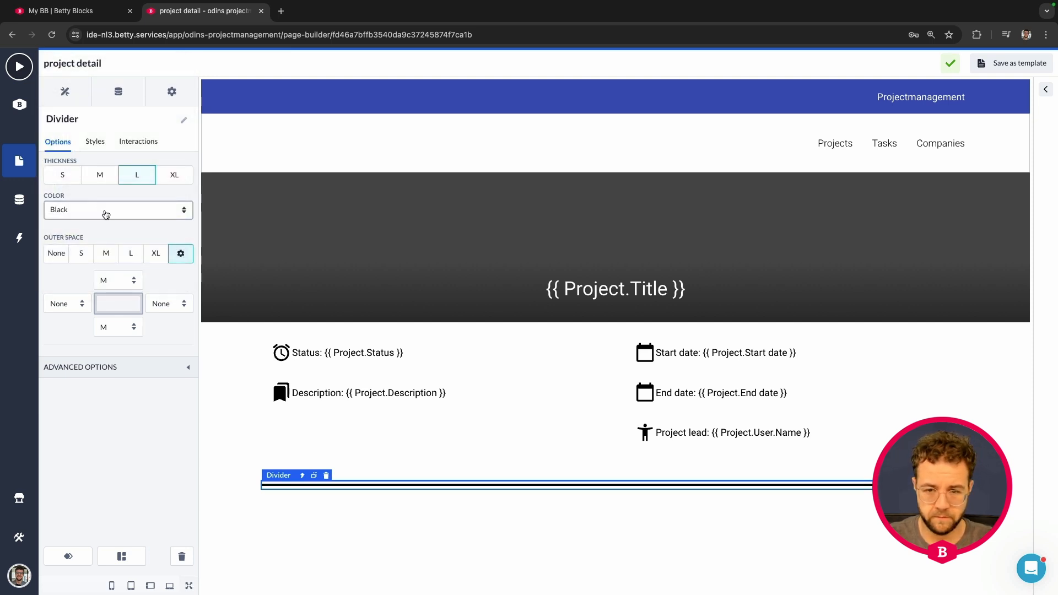
# Set the divider's color to Medium and deselect the divider.
pyautogui.click(106, 214)
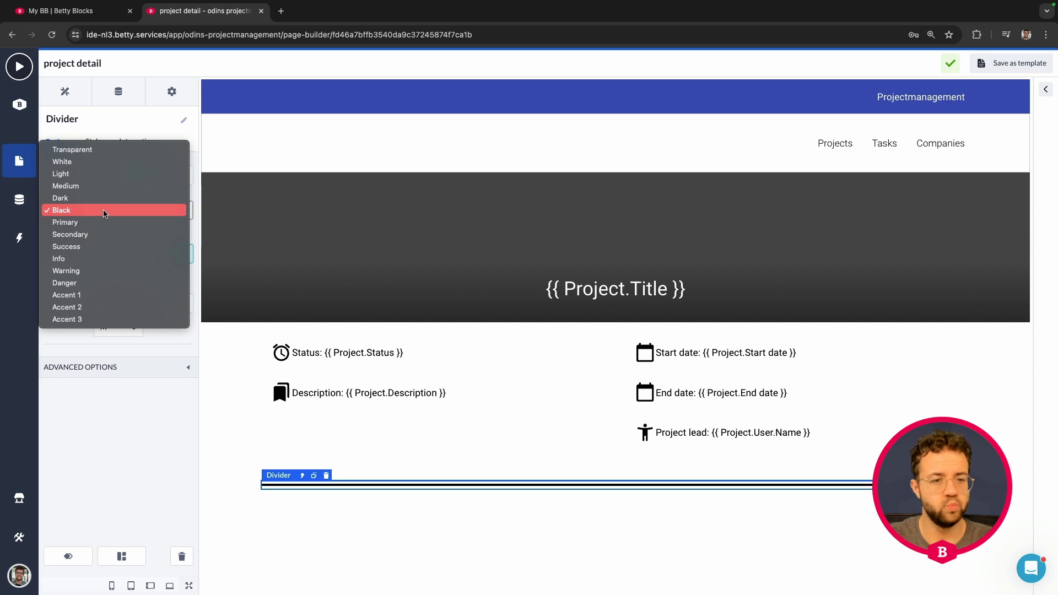
pyautogui.click(102, 187)
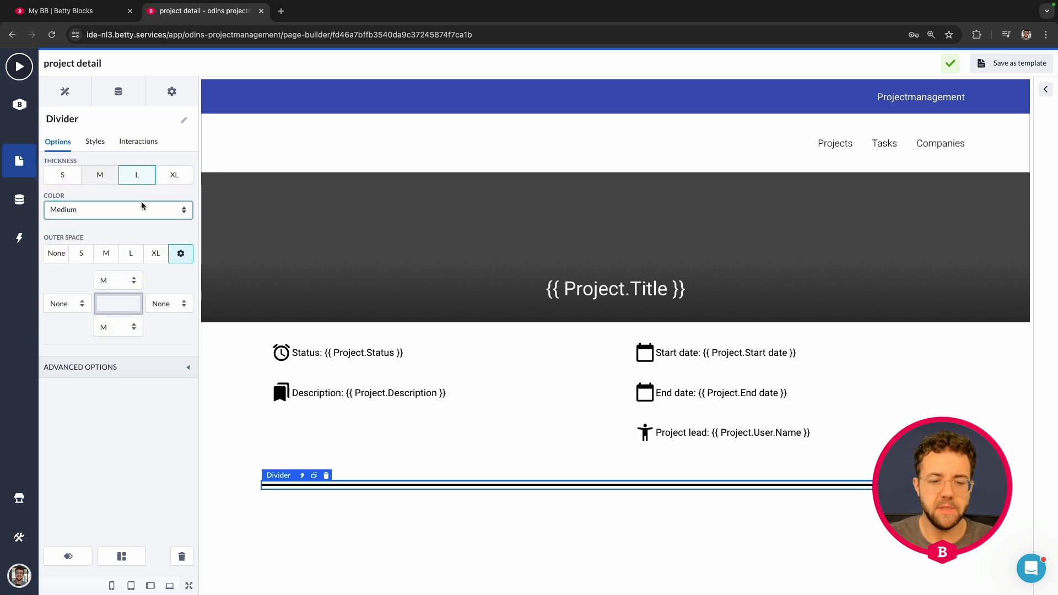
pyautogui.click(291, 522)
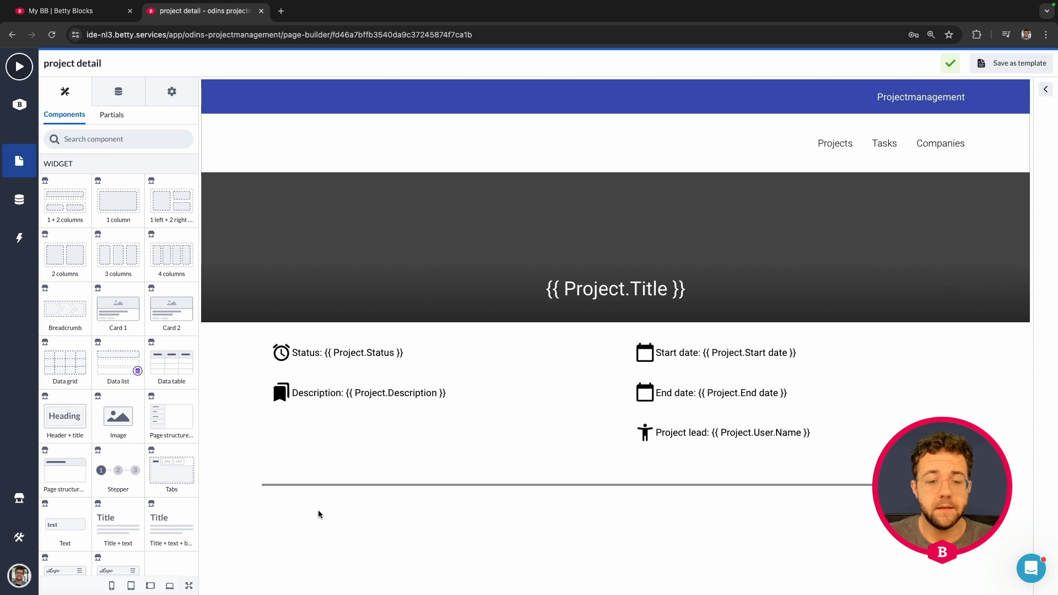
# Add a 2 Columns layout directly below the divider.
pyautogui.scroll(-6, 132, 415)
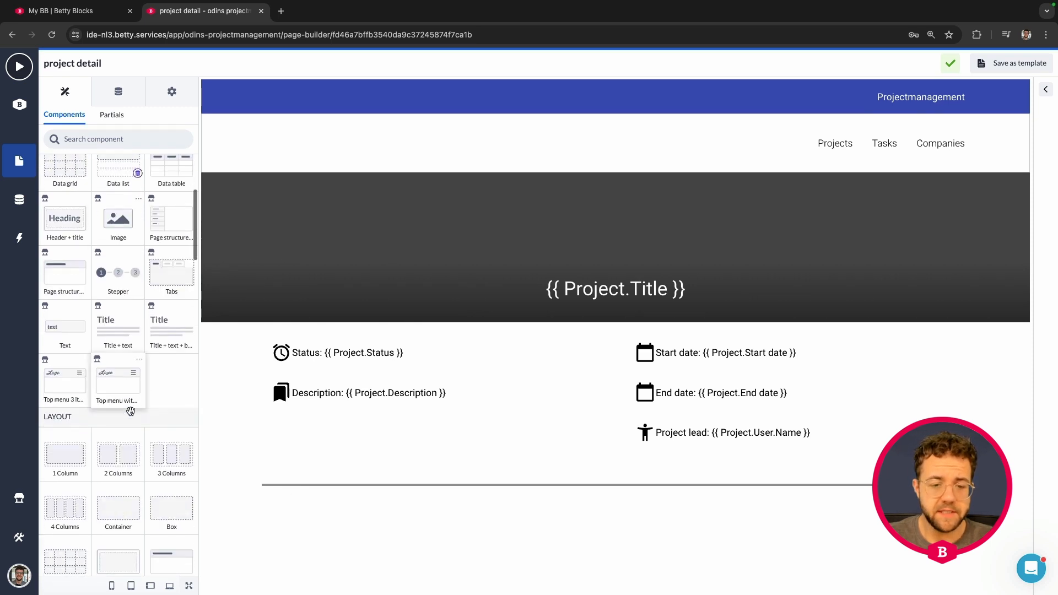
pyautogui.scroll(-1, 132, 414)
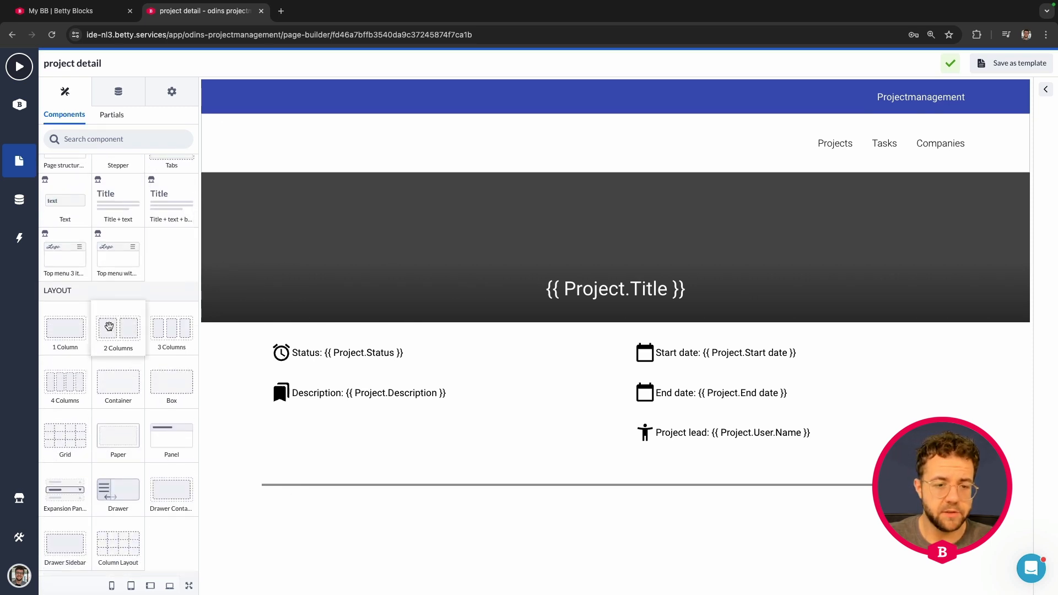
pyautogui.moveTo(110, 327); pyautogui.dragTo(323, 554)
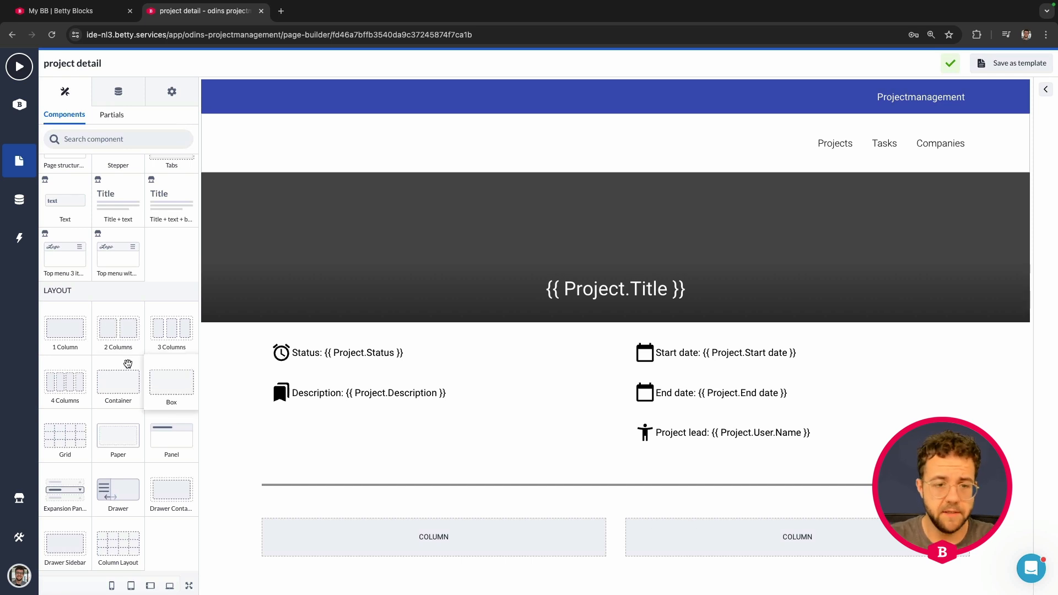
# Add a Datatable to the first of the two new columns and choose Task as its model.
pyautogui.scroll(-7, 121, 385)
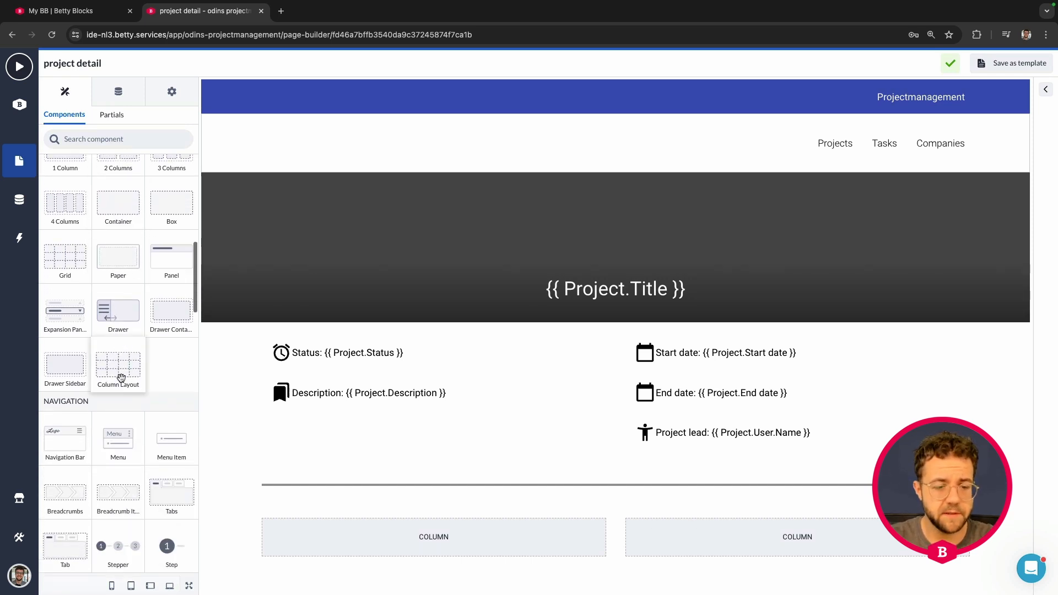
pyautogui.scroll(-10, 126, 369)
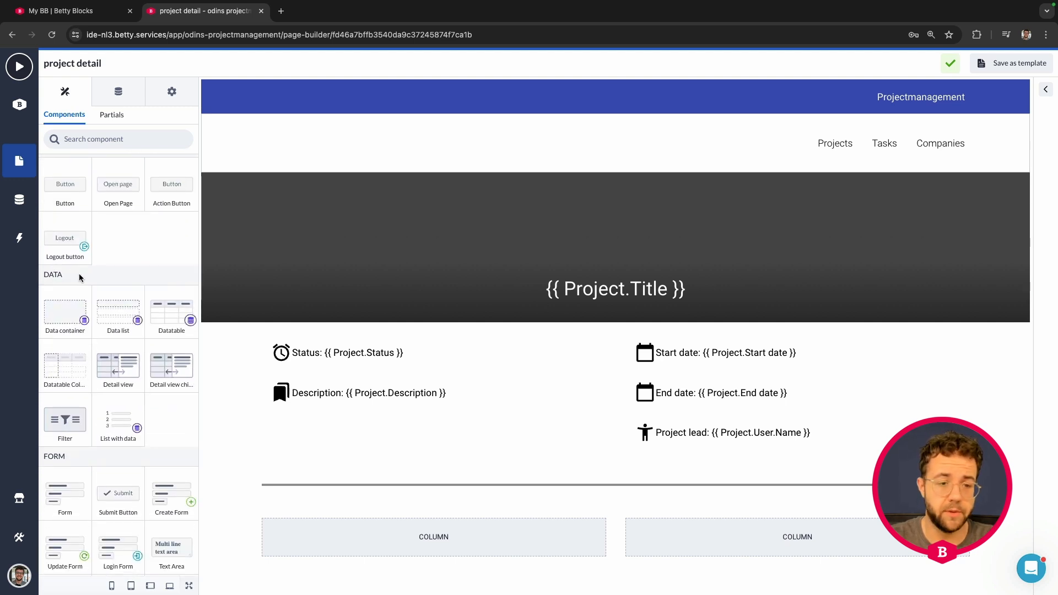
pyautogui.scroll(-1, 166, 309)
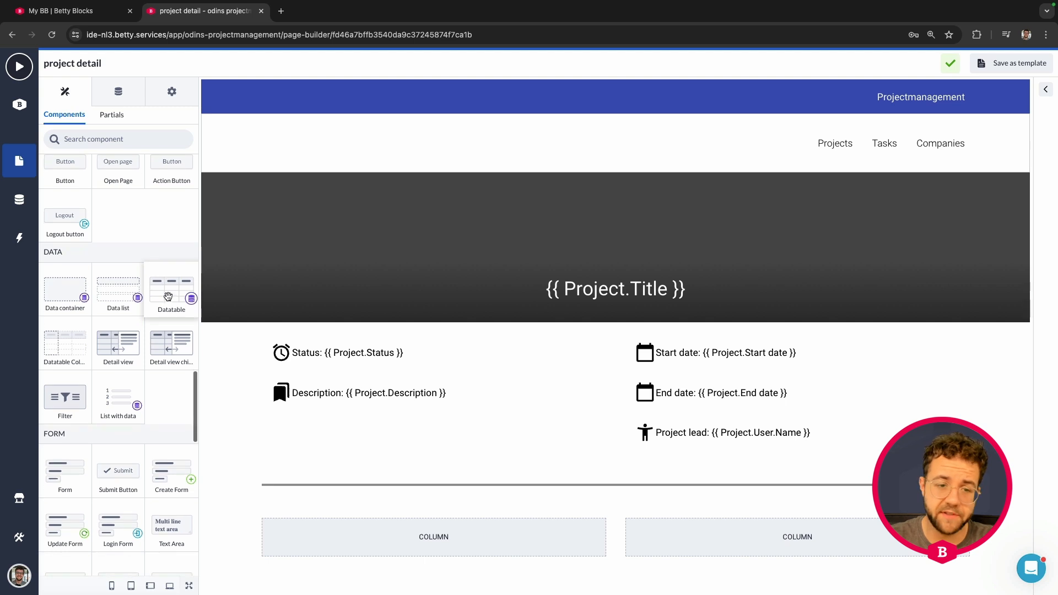
pyautogui.moveTo(161, 289); pyautogui.dragTo(333, 536)
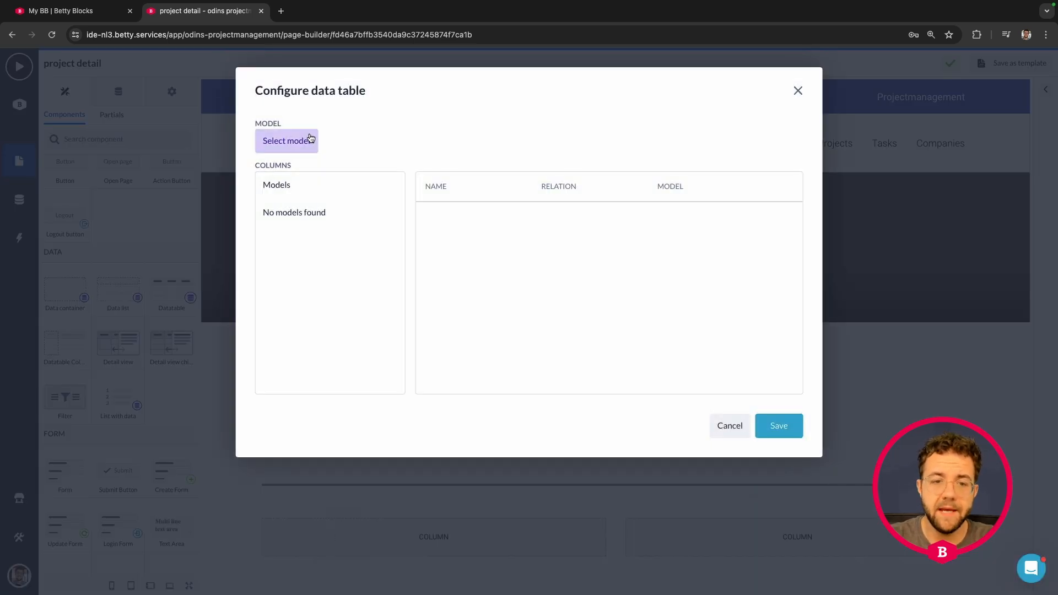
pyautogui.click(305, 139)
pyautogui.click(299, 252)
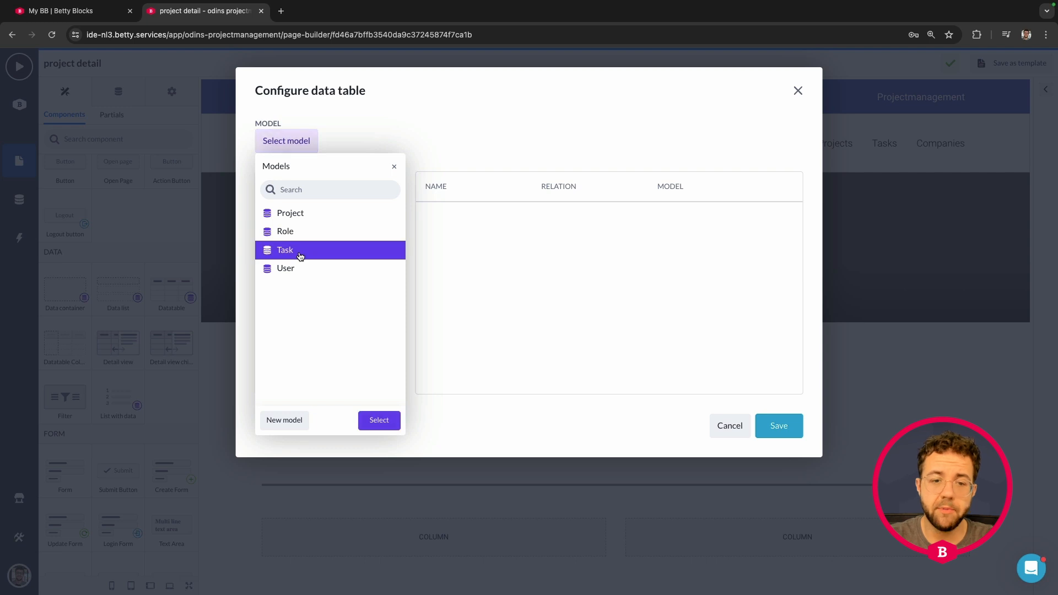
pyautogui.click(386, 420)
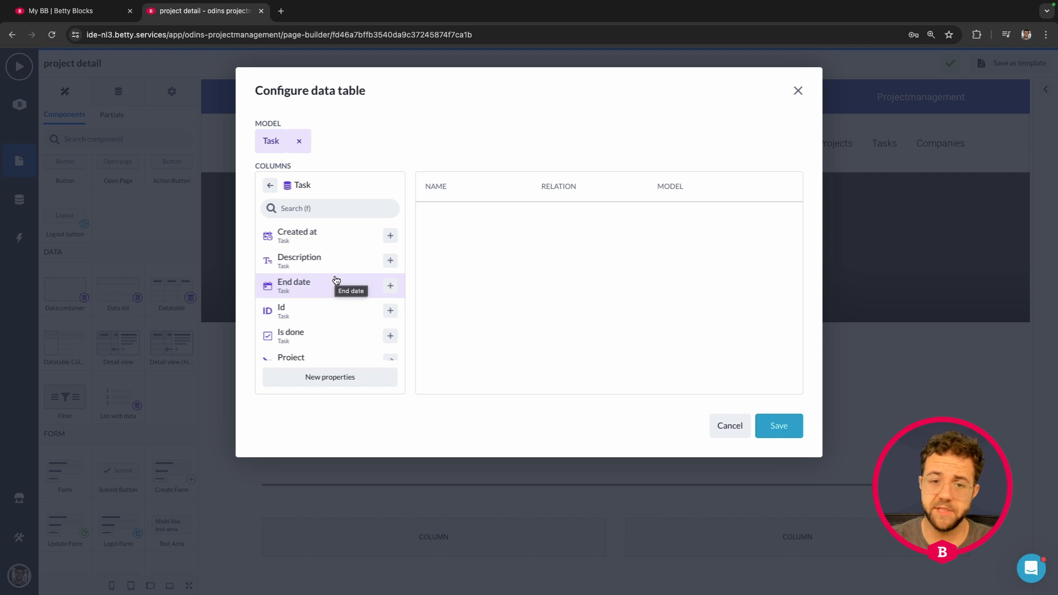
# Add the Task properties Title, Is done and End date as data table columns and save the configuration.
pyautogui.scroll(-2, 316, 276)
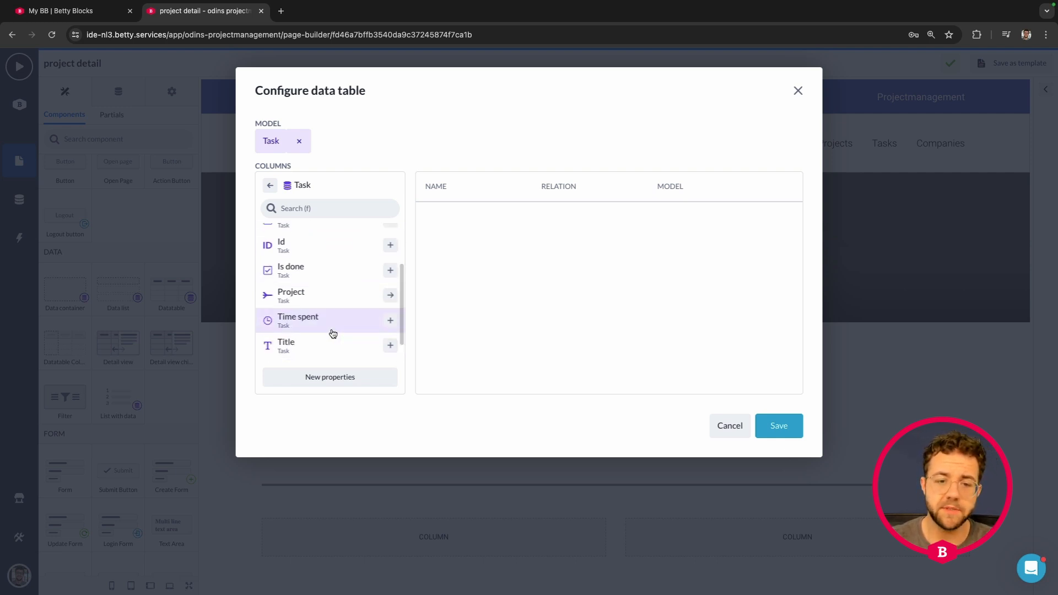
pyautogui.scroll(-1, 304, 284)
pyautogui.click(390, 322)
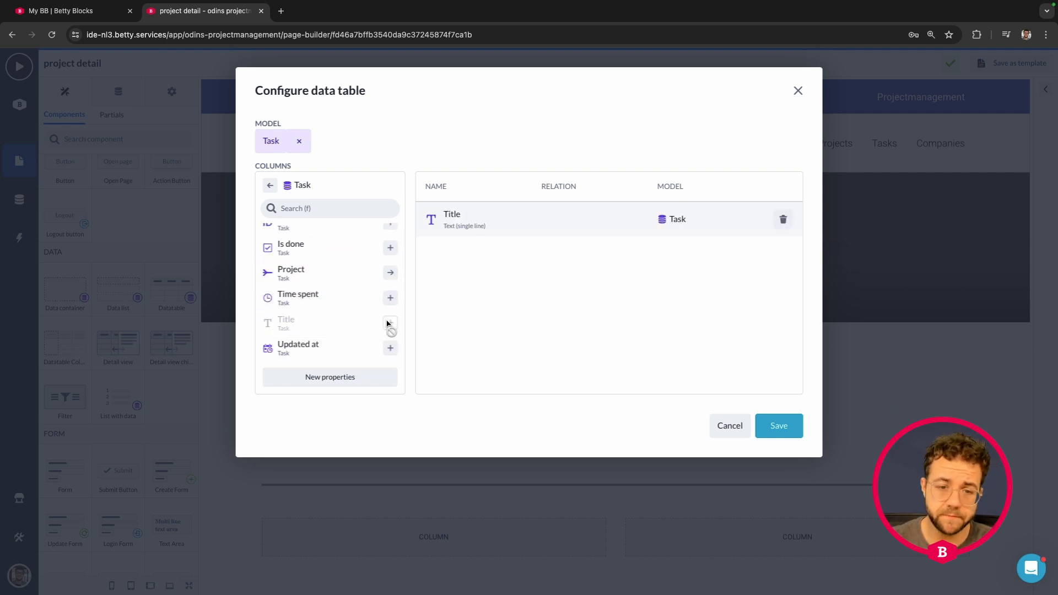
pyautogui.scroll(2, 365, 310)
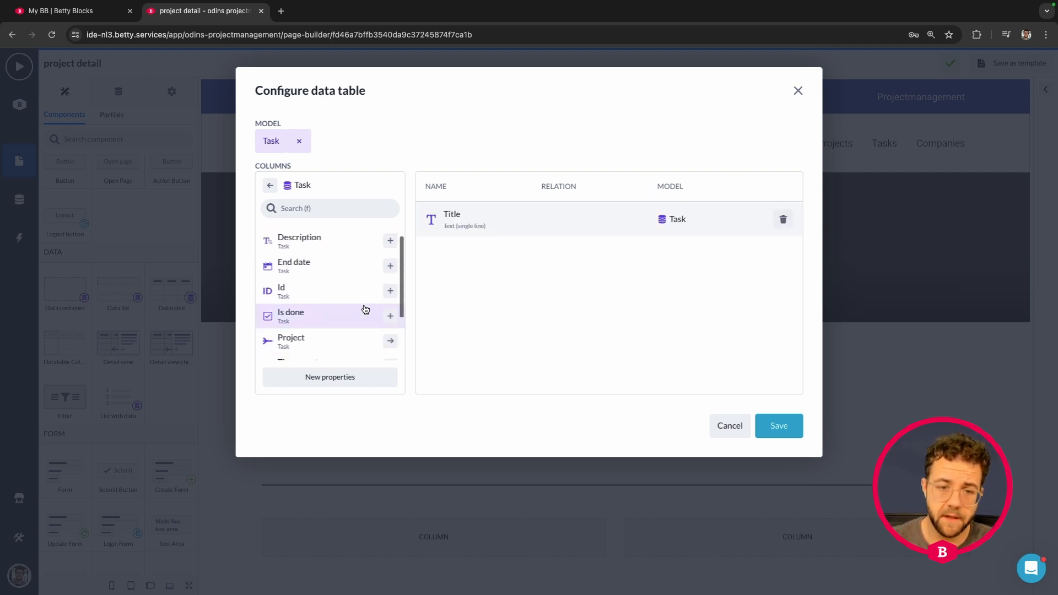
pyautogui.click(391, 317)
pyautogui.click(391, 266)
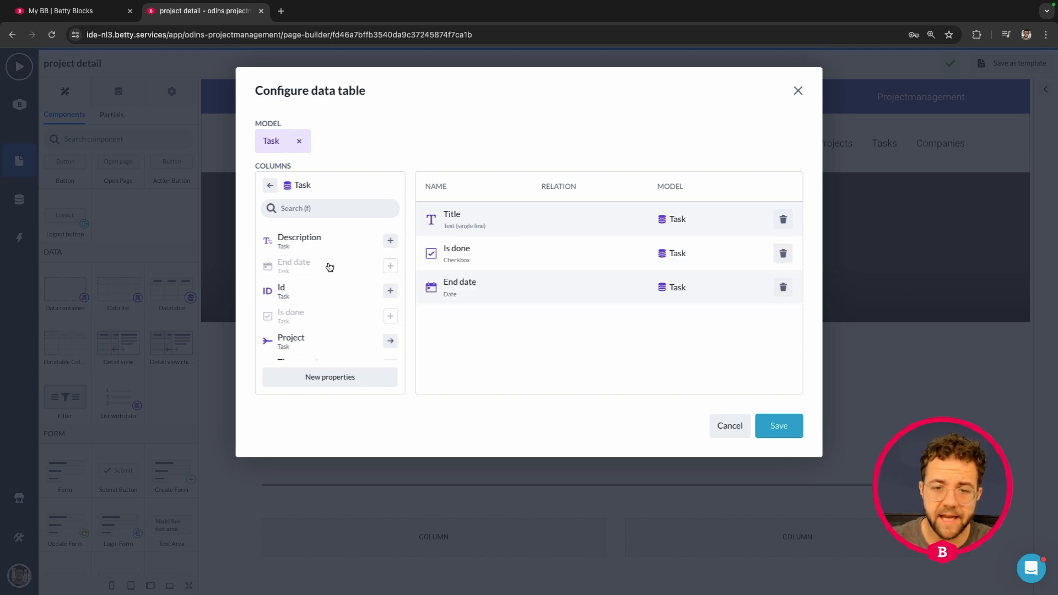
pyautogui.scroll(-2, 353, 311)
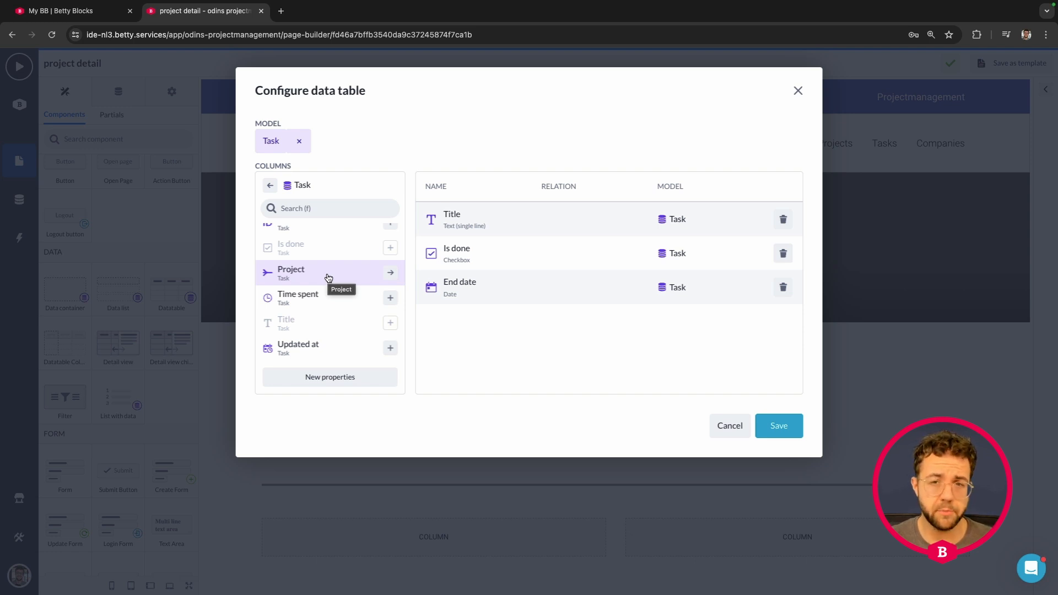
pyautogui.scroll(3, 326, 278)
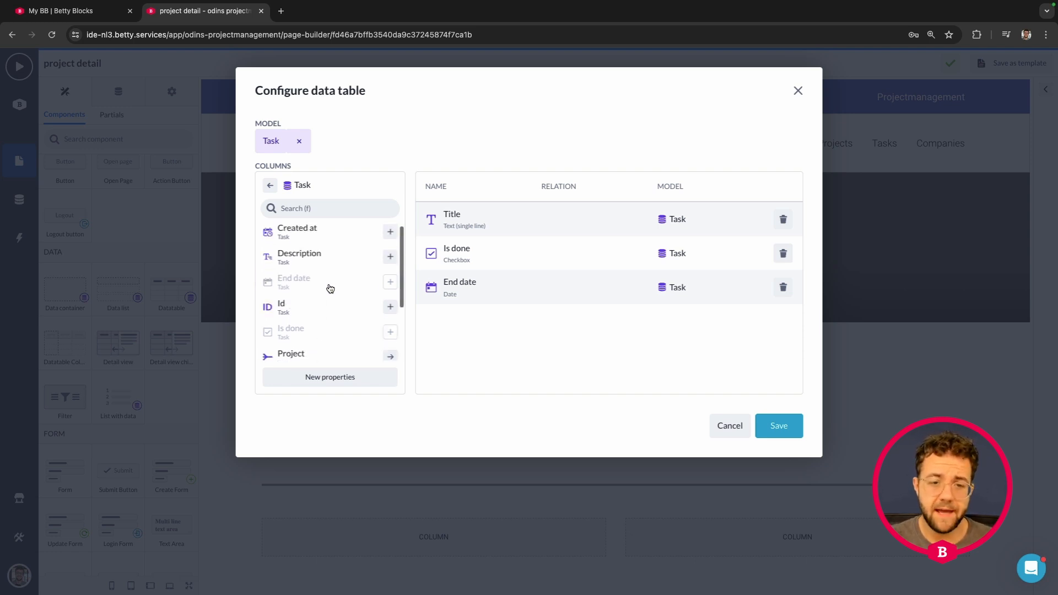
pyautogui.scroll(-5, 338, 286)
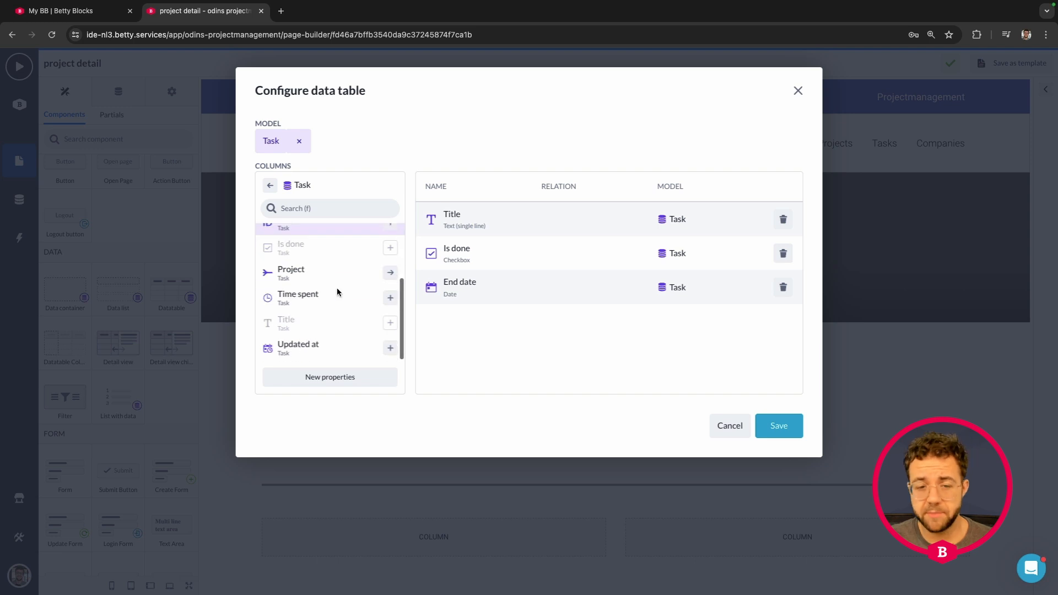
pyautogui.scroll(3, 331, 336)
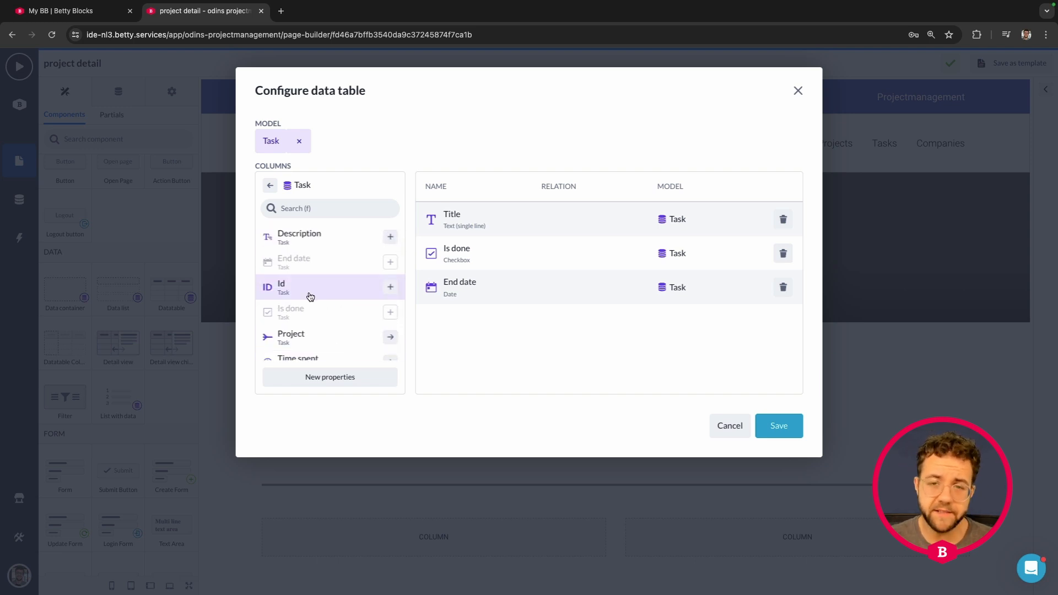
pyautogui.scroll(2, 309, 297)
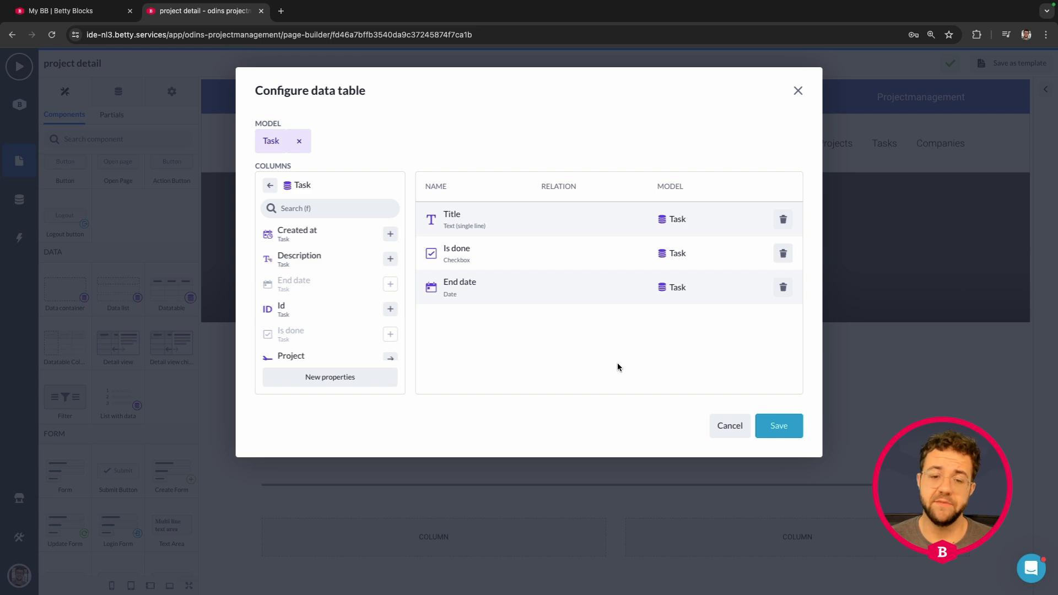
pyautogui.click(781, 427)
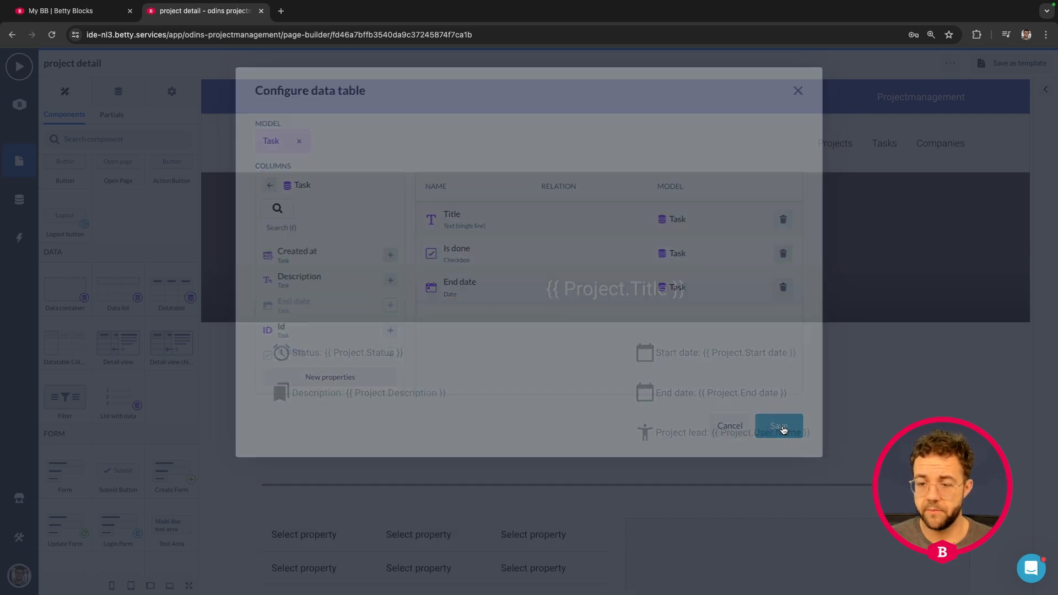
# Make the task data table searchable on the Task Title property.
pyautogui.scroll(-5, 544, 402)
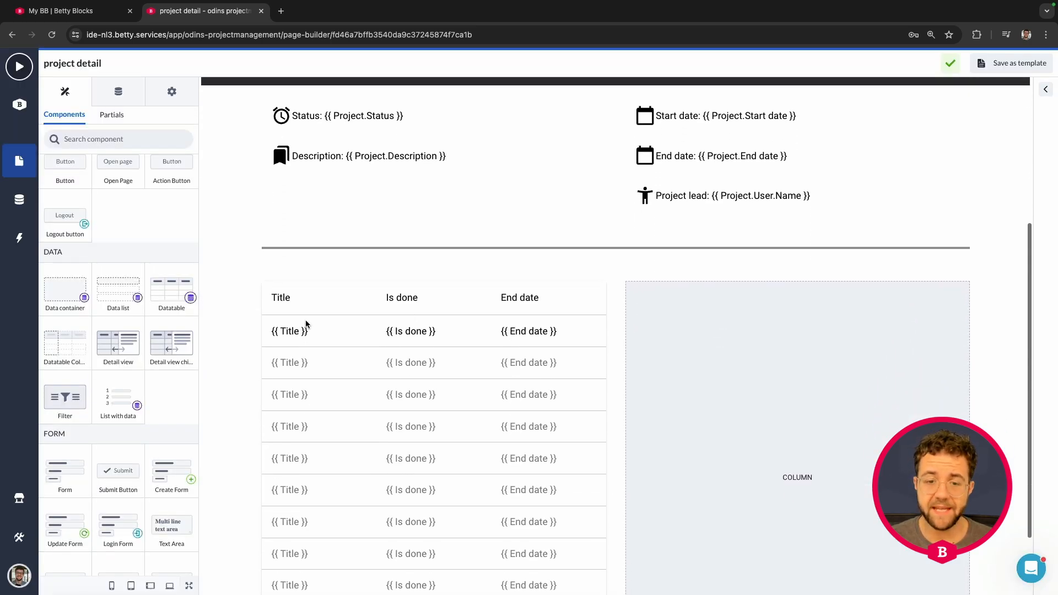
pyautogui.scroll(-2, 307, 325)
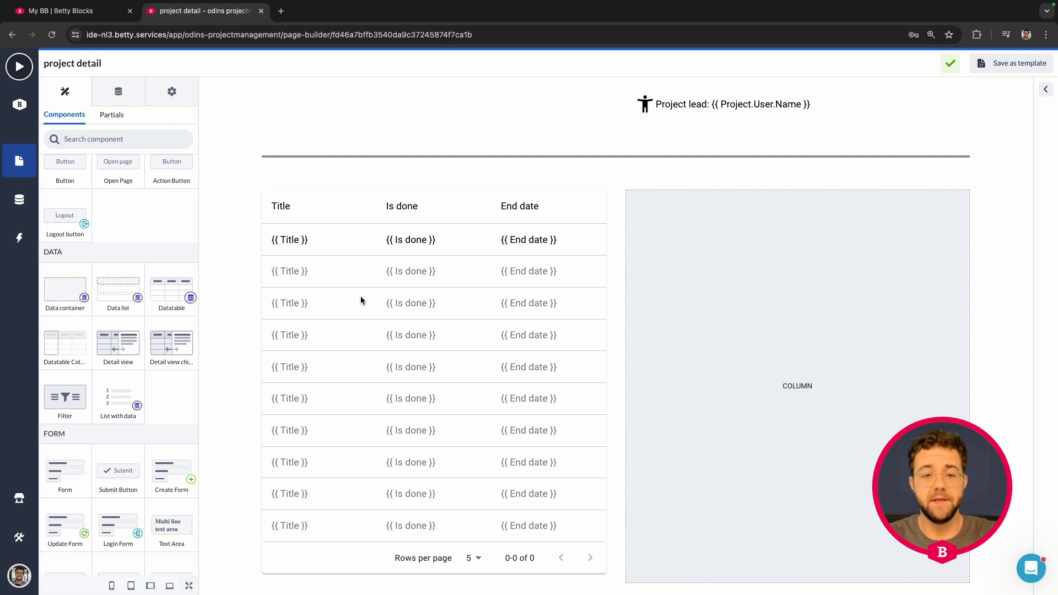
pyautogui.click(361, 295)
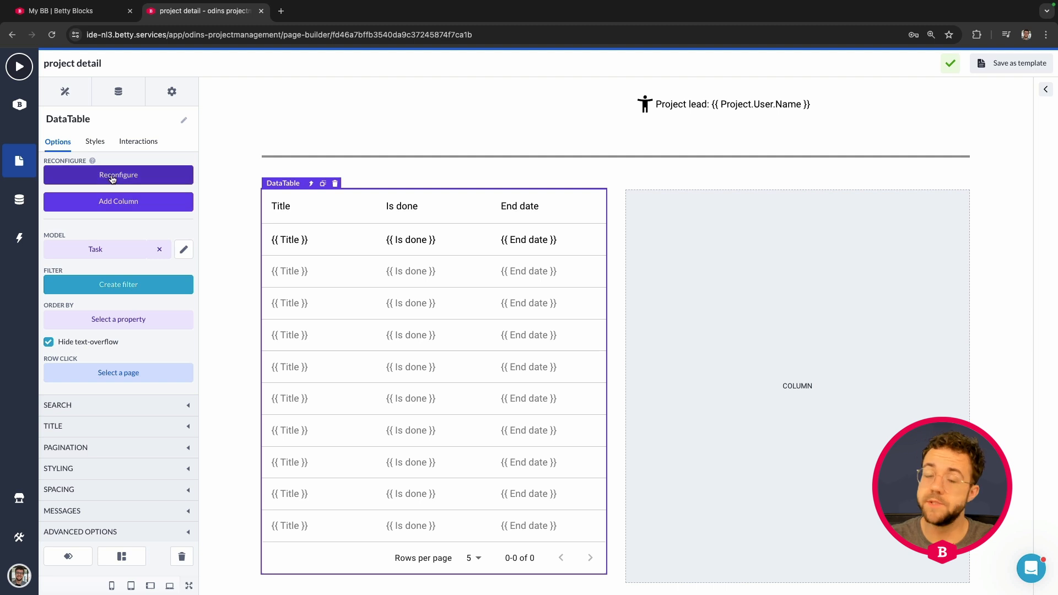
pyautogui.scroll(-1, 115, 190)
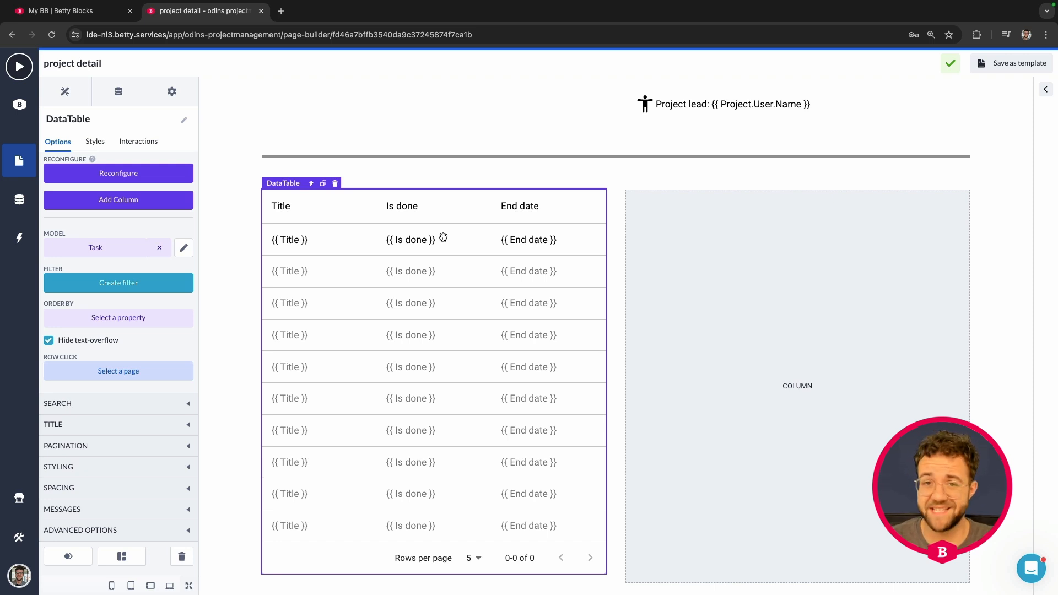
pyautogui.click(127, 404)
pyautogui.scroll(-3, 129, 403)
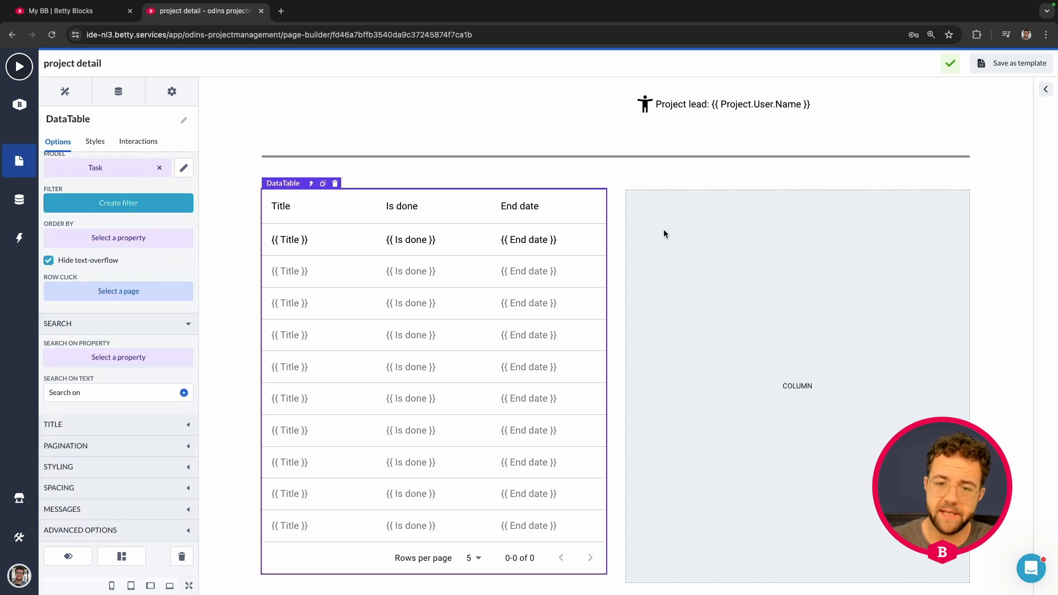
pyautogui.click(91, 359)
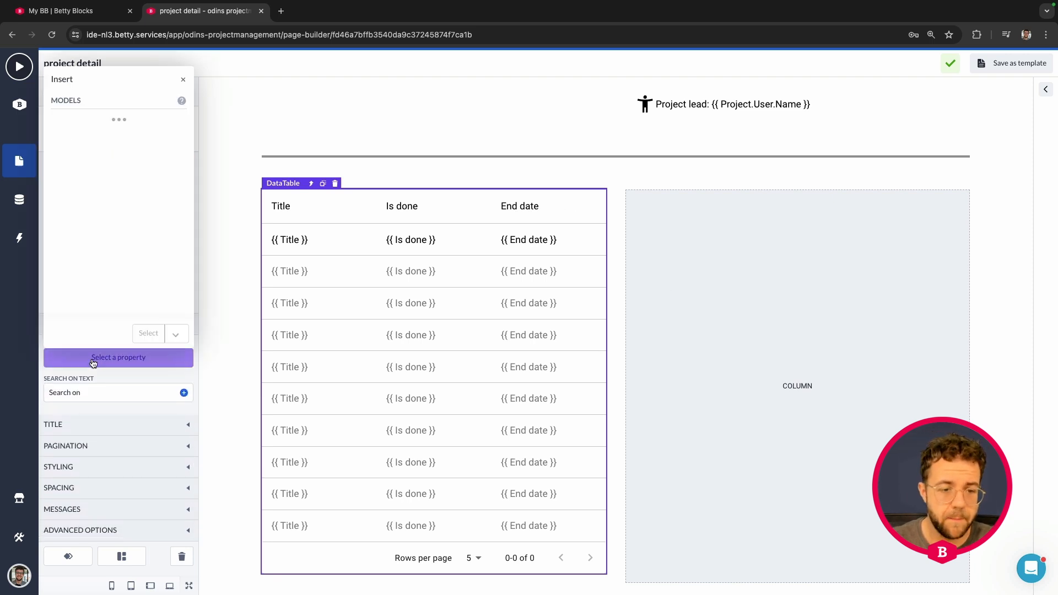
pyautogui.scroll(-1, 114, 286)
pyautogui.click(107, 282)
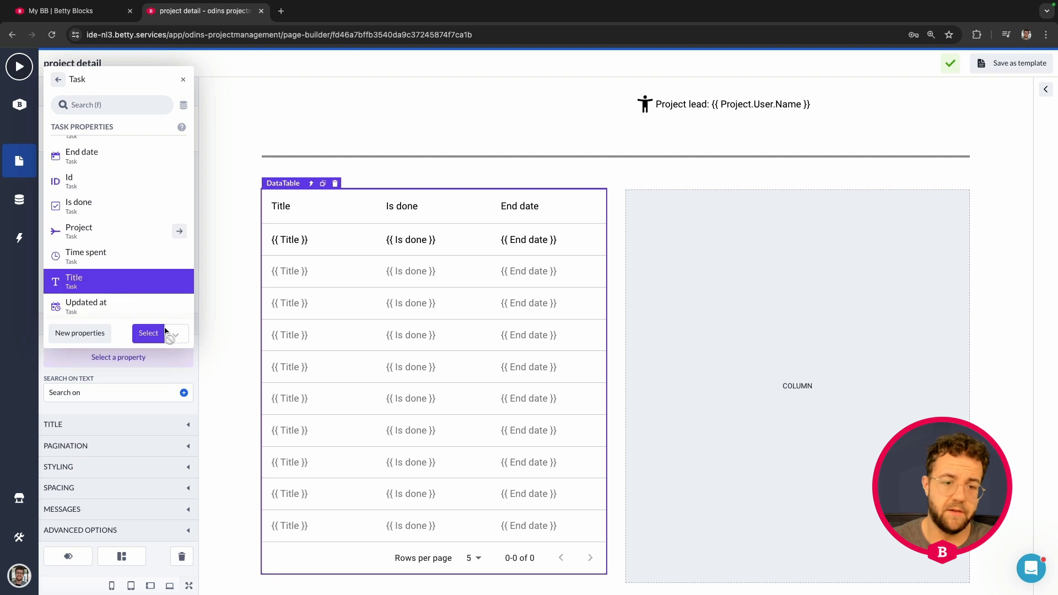
pyautogui.click(148, 333)
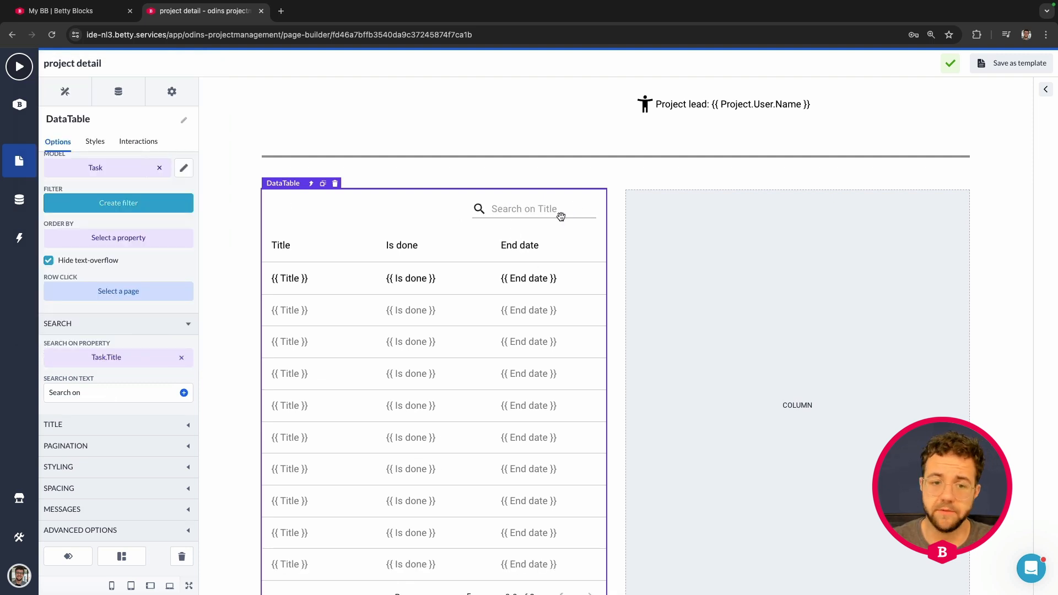
# Give the task data table the title "Project tasks".
pyautogui.click(101, 431)
pyautogui.scroll(-3, 102, 432)
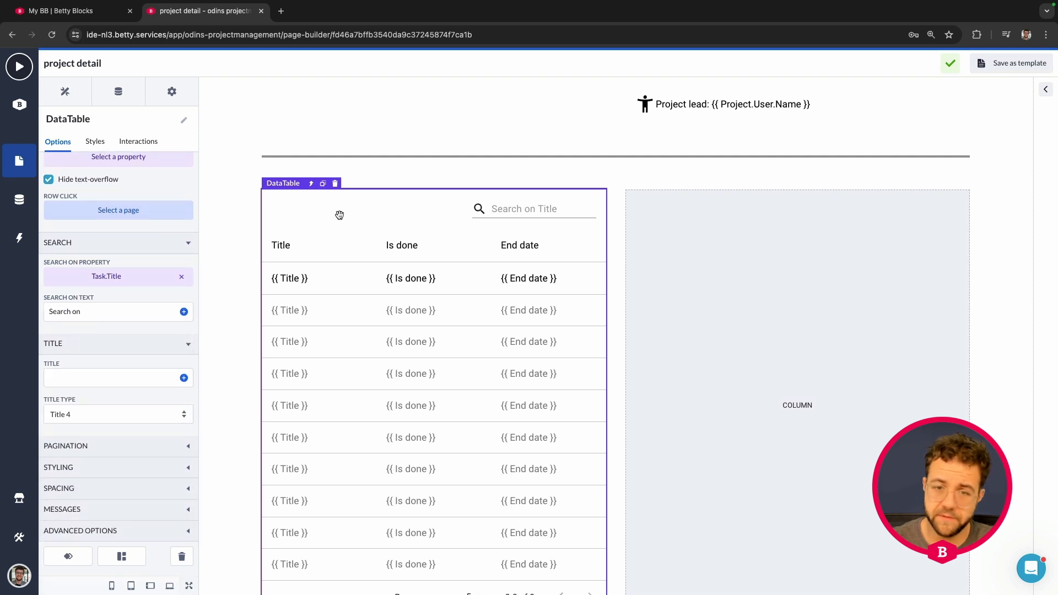
pyautogui.click(92, 379)
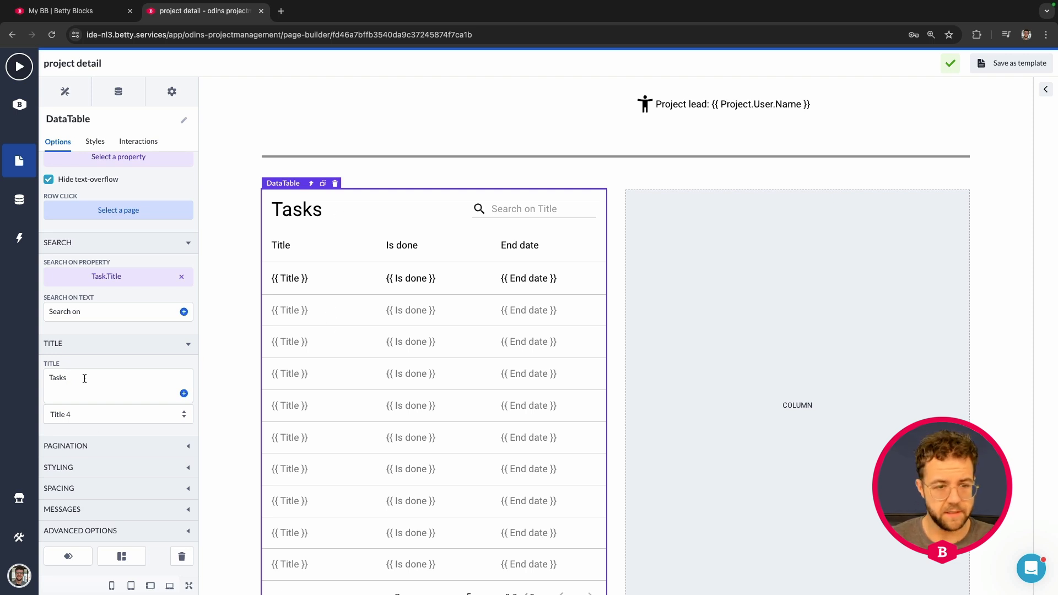
pyautogui.press('BackSpace')
pyautogui.press('BackSpace')
pyautogui.press('BackSpace')
pyautogui.press('BackSpace')
pyautogui.press('BackSpace')
pyautogui.write('Project t')
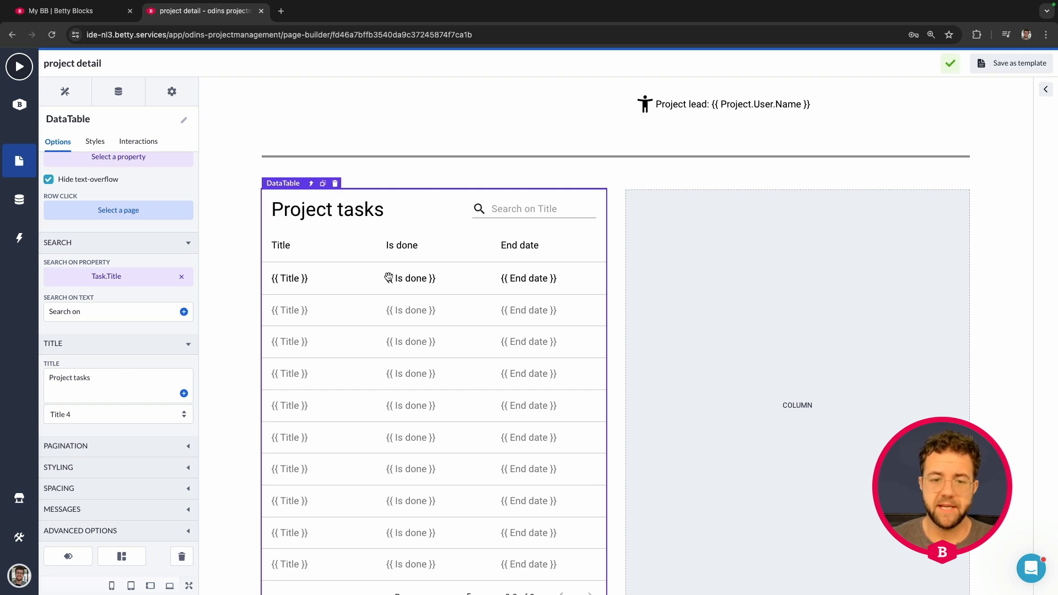
# Set the data table's number of placeholder rows to 5 in its pagination options.
pyautogui.scroll(-1, 397, 297)
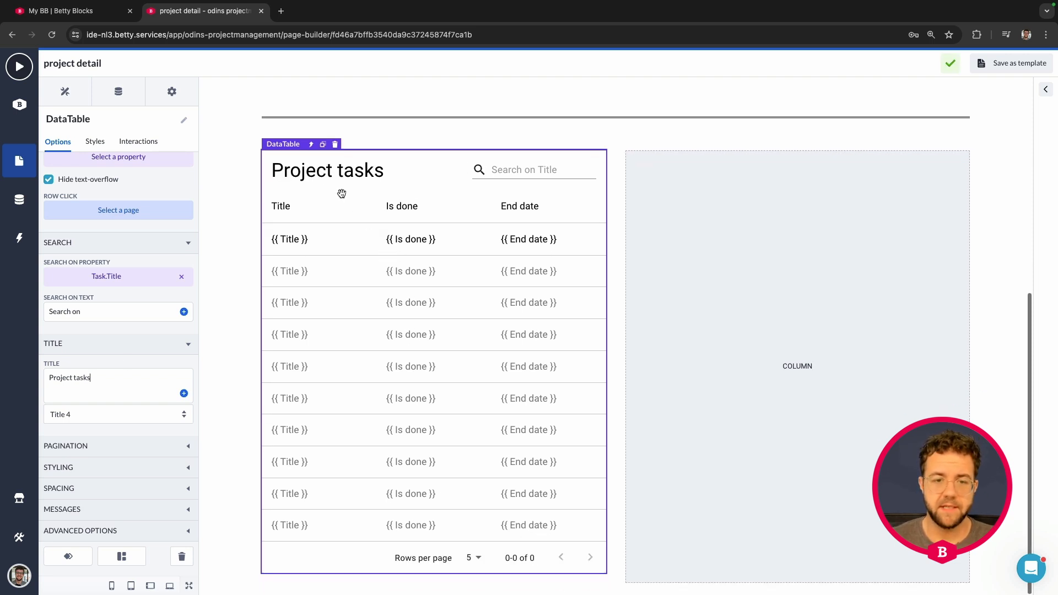
pyautogui.click(83, 446)
pyautogui.scroll(-2, 89, 444)
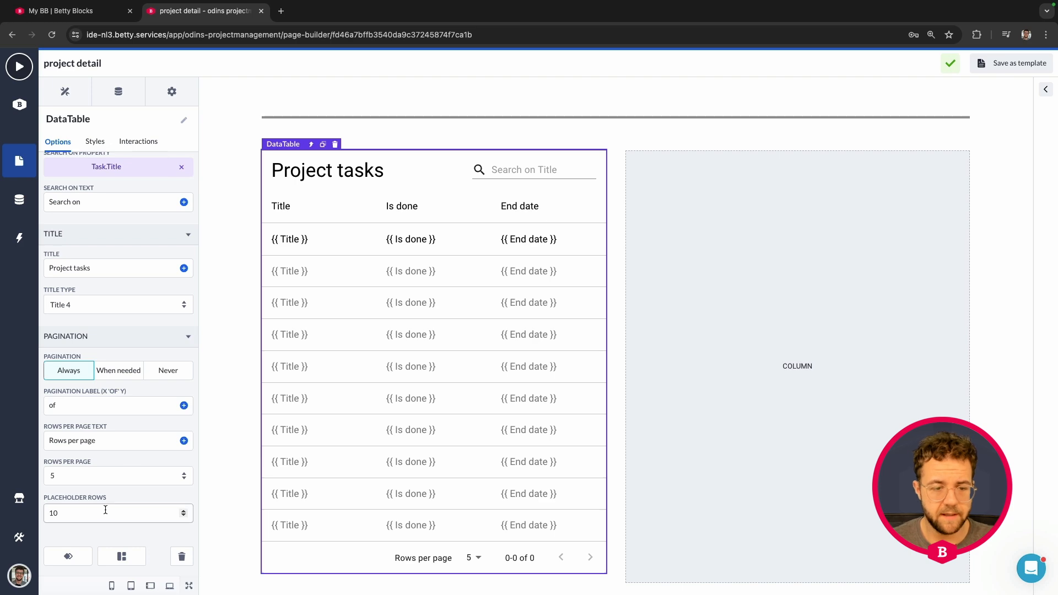
pyautogui.doubleClick(56, 513)
pyautogui.press('BackSpace')
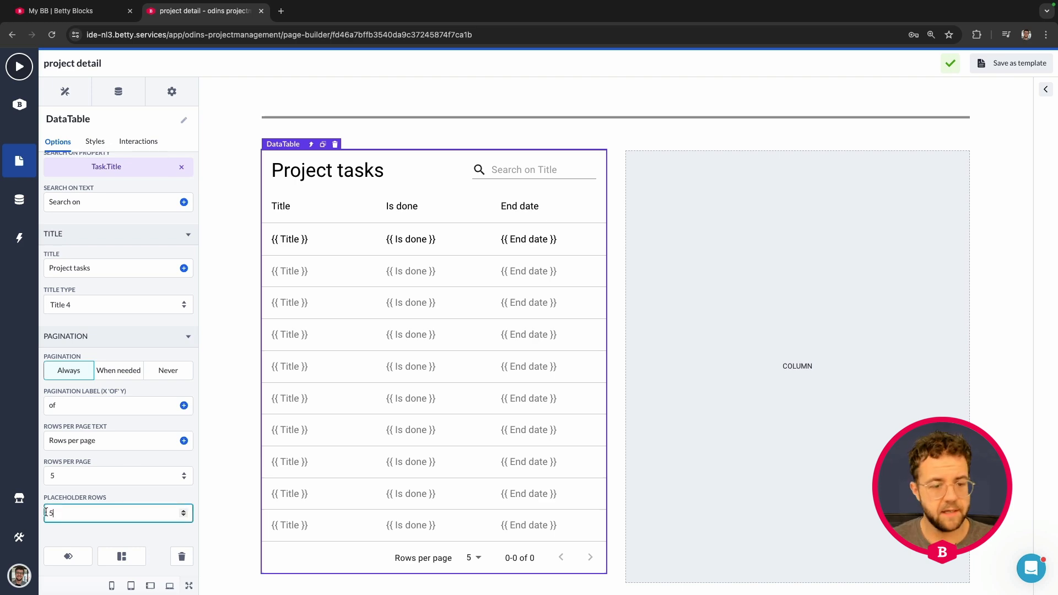
pyautogui.write('5')
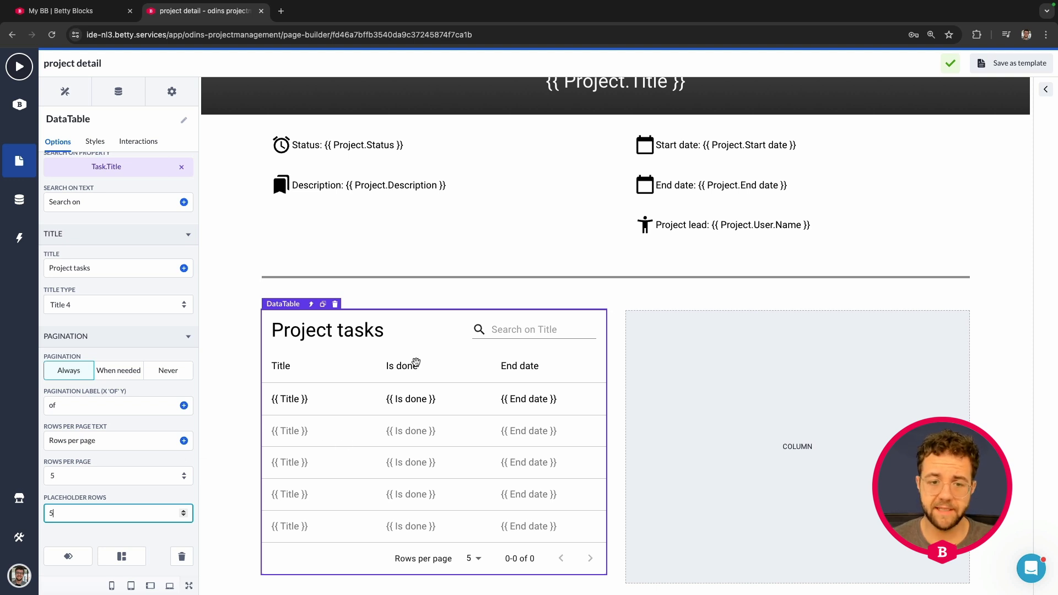
# Rename the data table component as "DataTable - Tasks".
pyautogui.scroll(5, 124, 351)
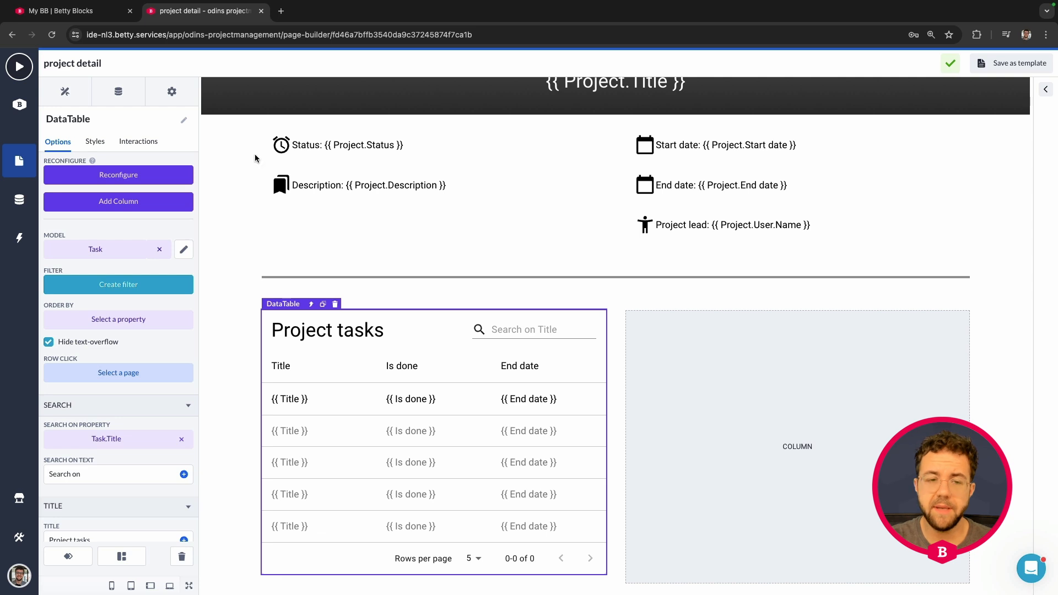
pyautogui.click(105, 119)
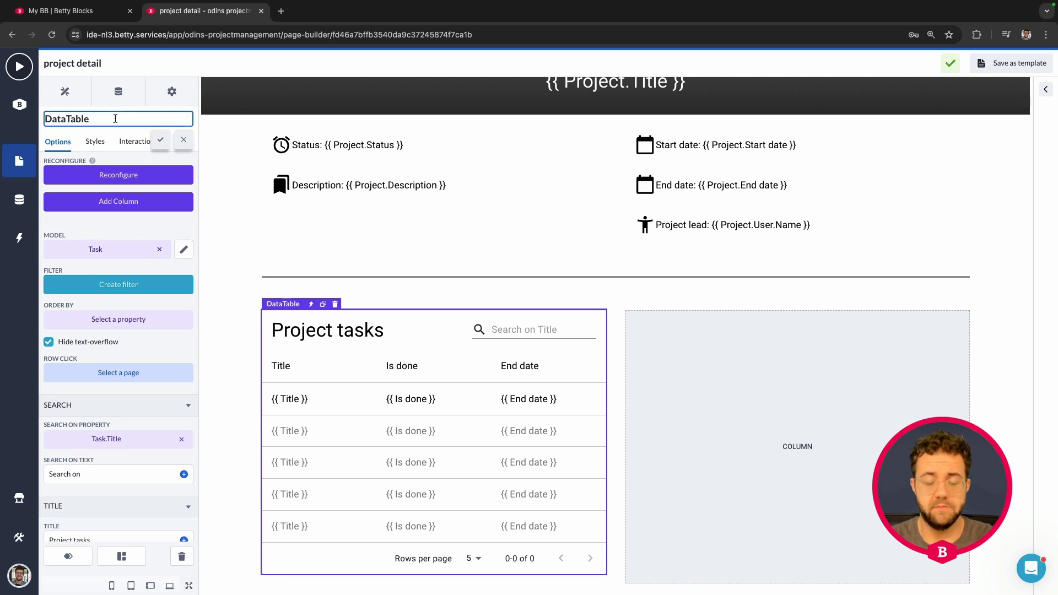
pyautogui.write('- Tasks')
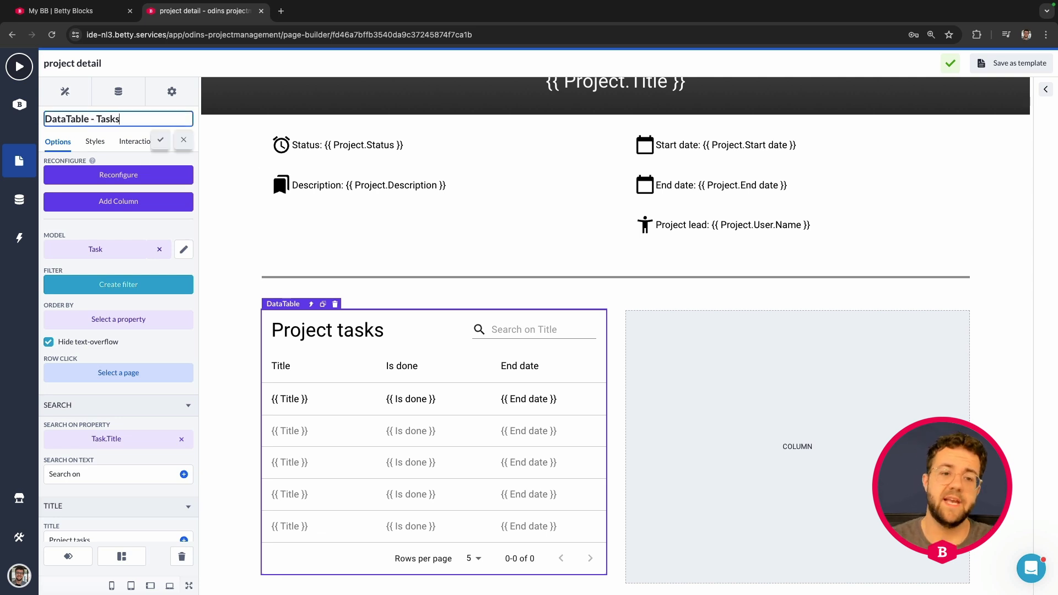
pyautogui.click(161, 140)
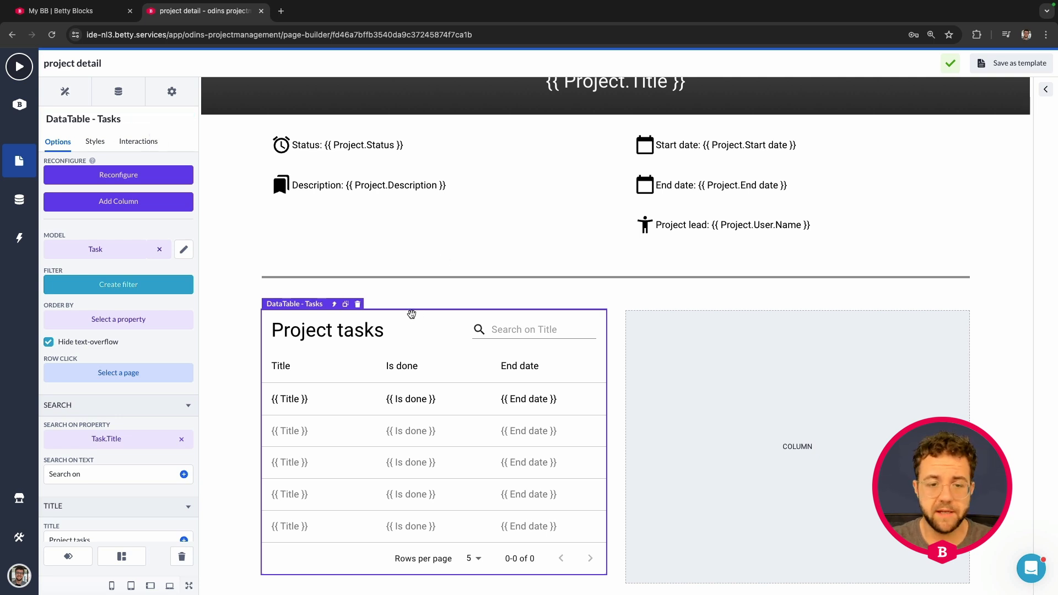
# Select the Title column of the Project tasks table and move the selection up to its parent data table.
pyautogui.click(322, 188)
pyautogui.click(328, 359)
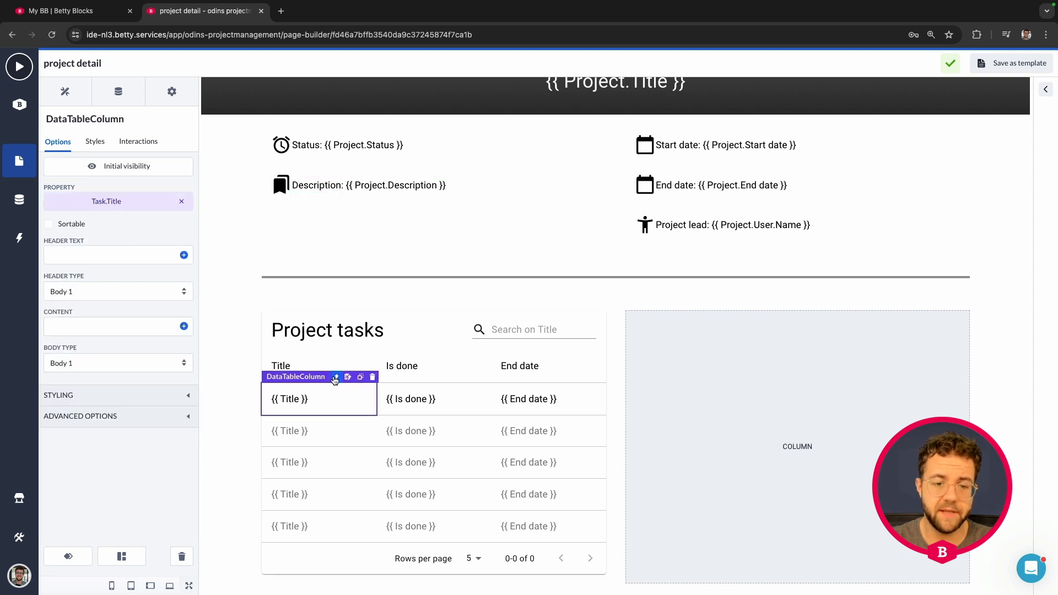
pyautogui.click(334, 378)
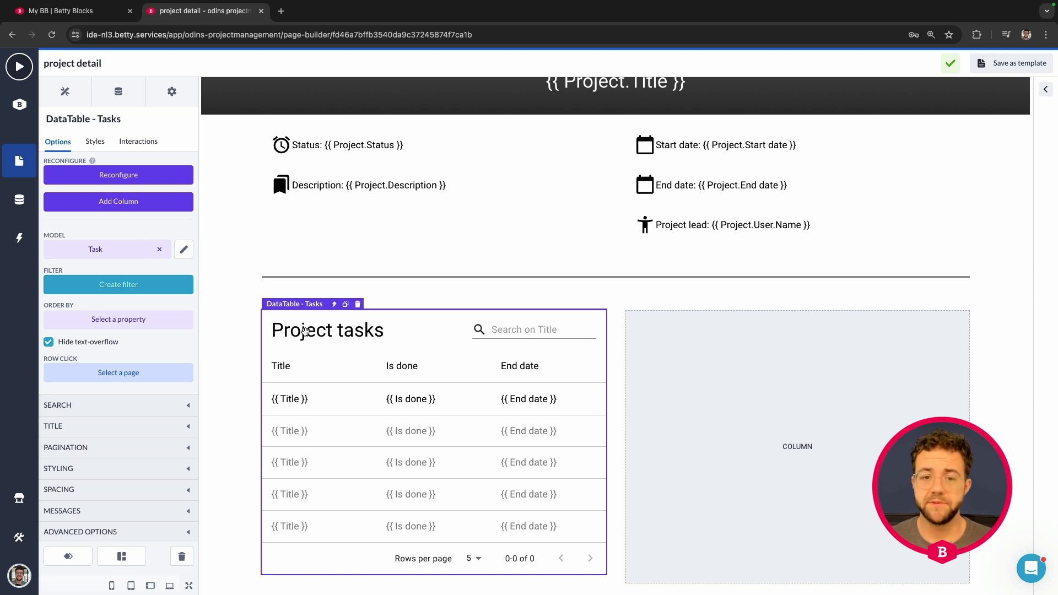
# Rename the column holding the project's status and description as "Status & Description Col".
pyautogui.click(375, 224)
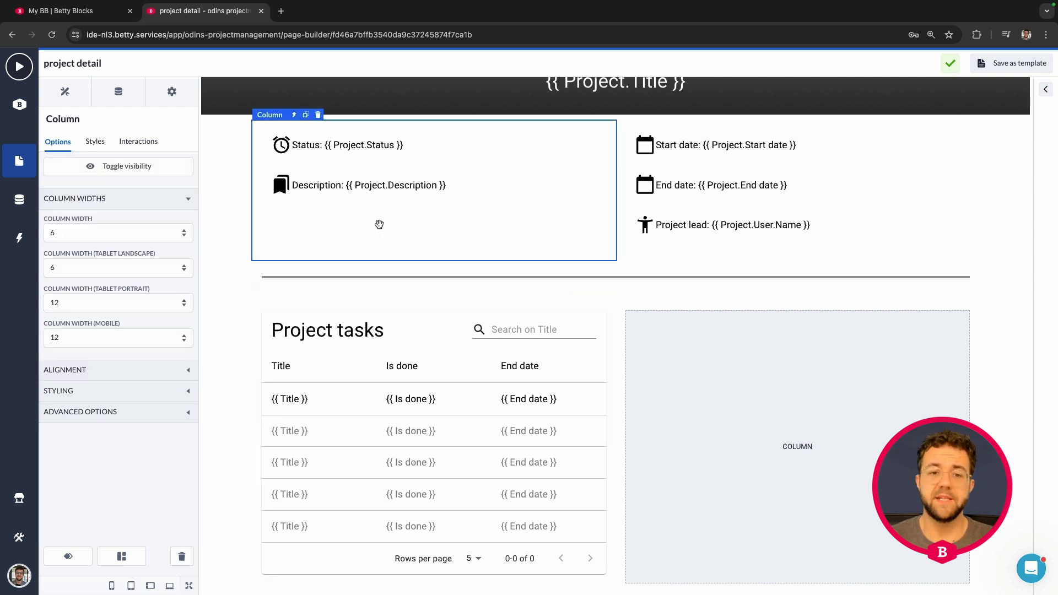
pyautogui.scroll(1, 347, 193)
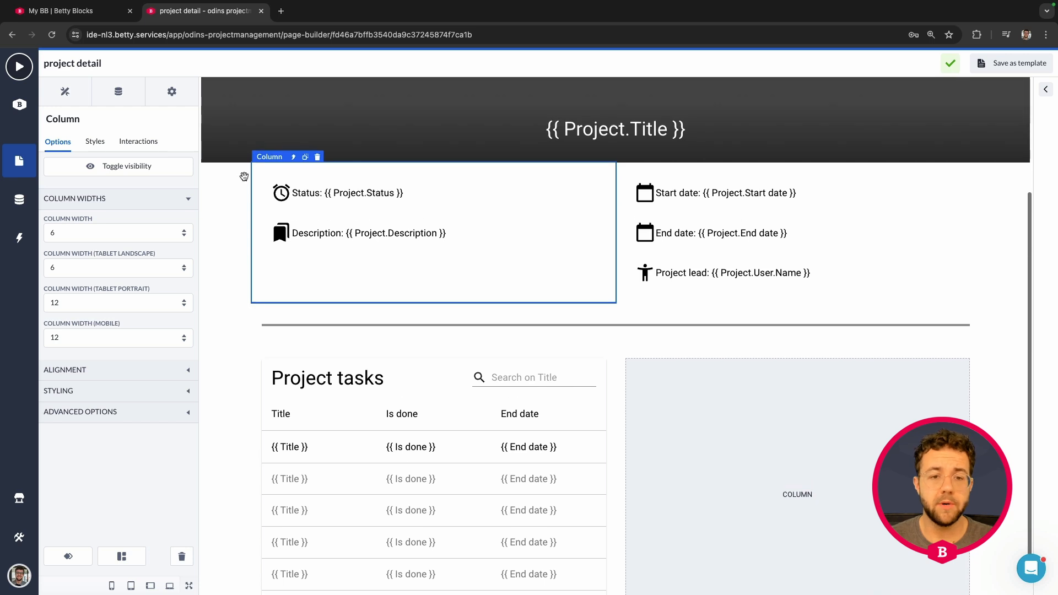
pyautogui.click(99, 120)
pyautogui.hotkey('ctrl', 'a')
pyautogui.press('BackSpace')
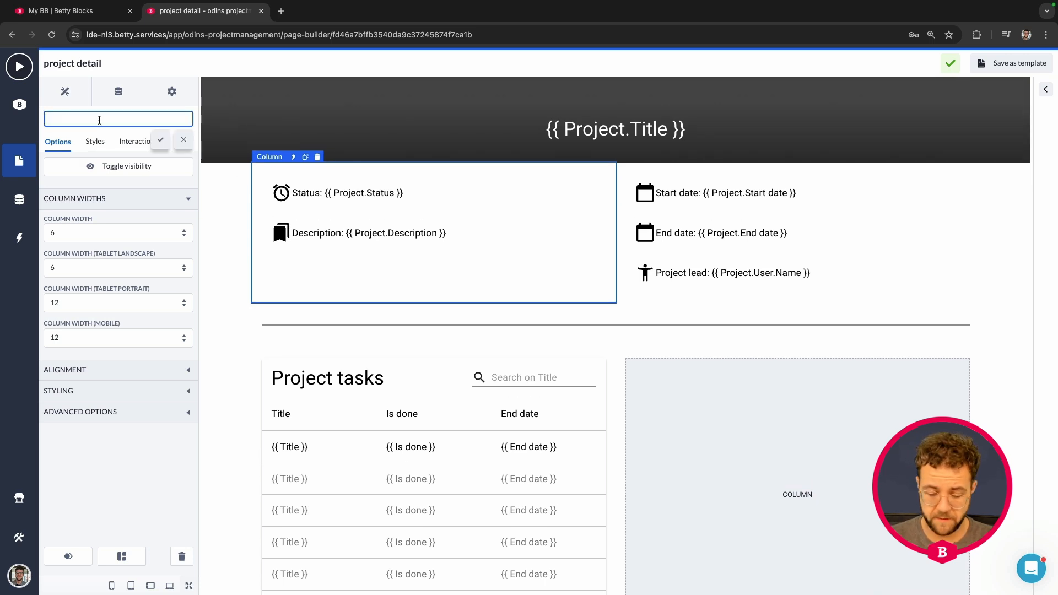
pyautogui.write('STa')
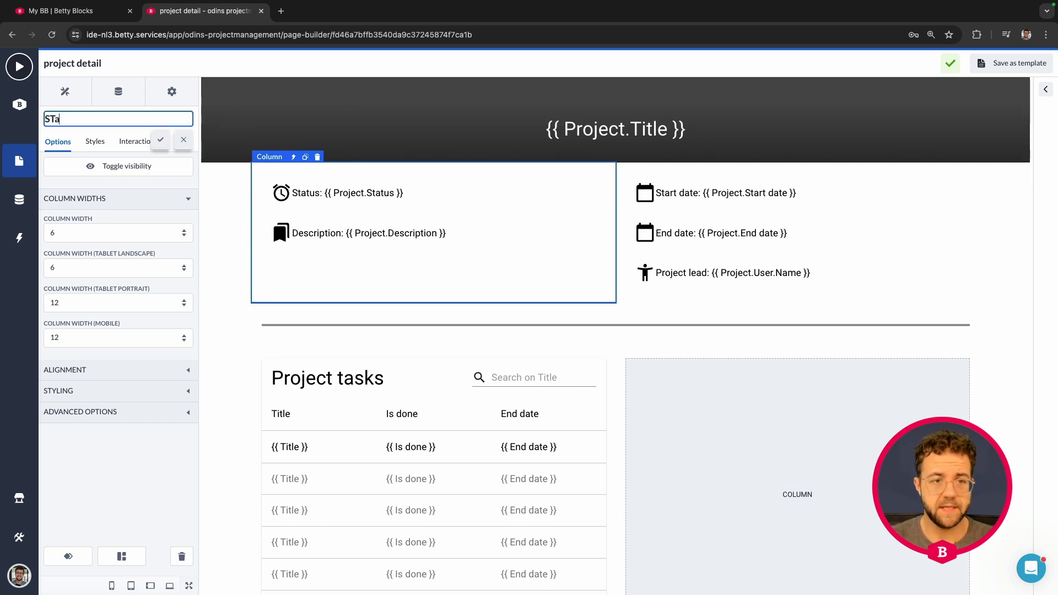
pyautogui.write('atus')
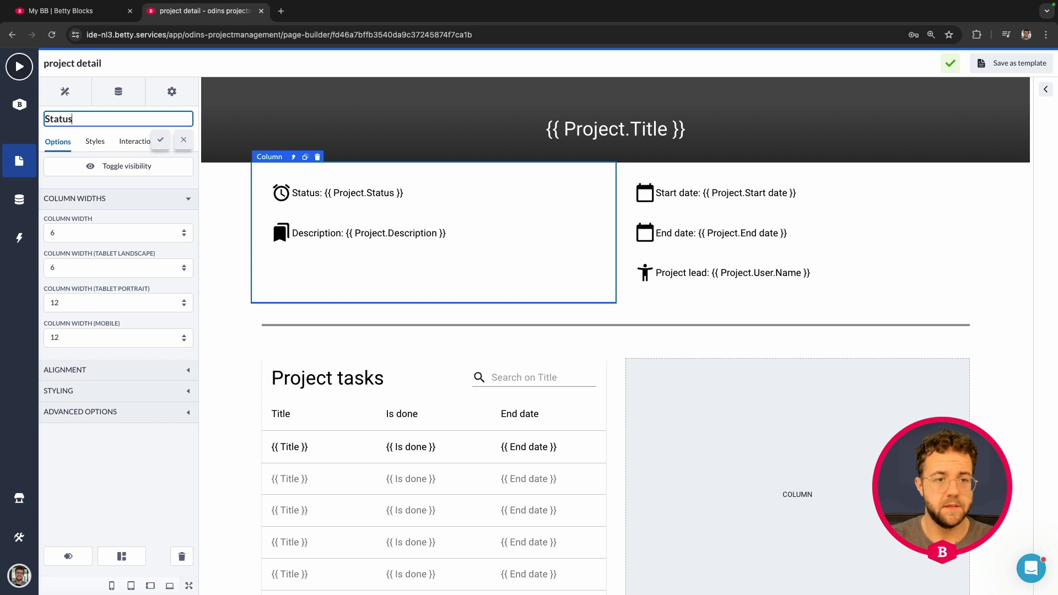
pyautogui.write(' & des')
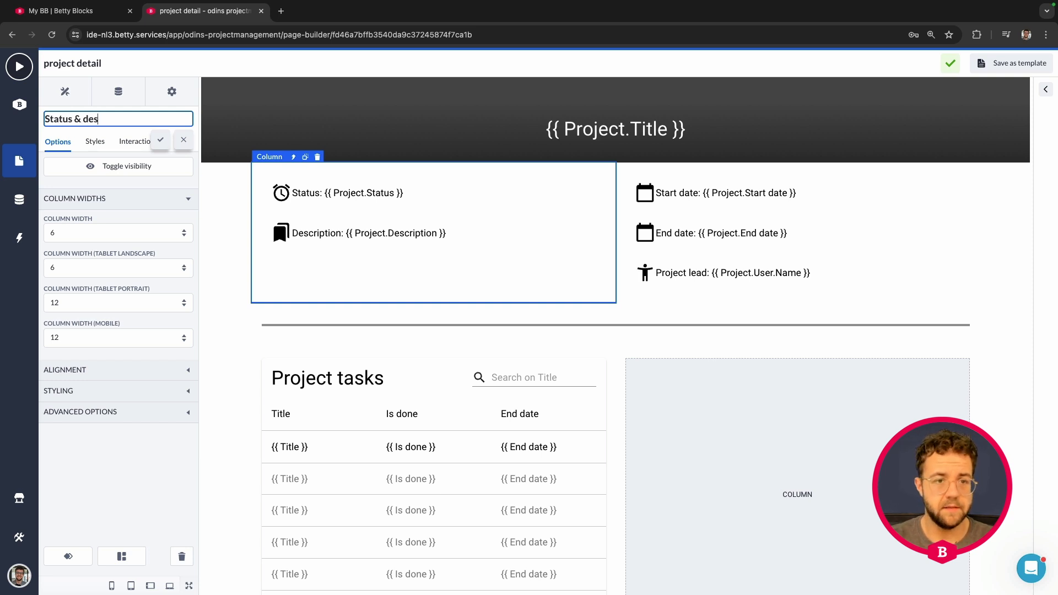
pyautogui.write('Description colu')
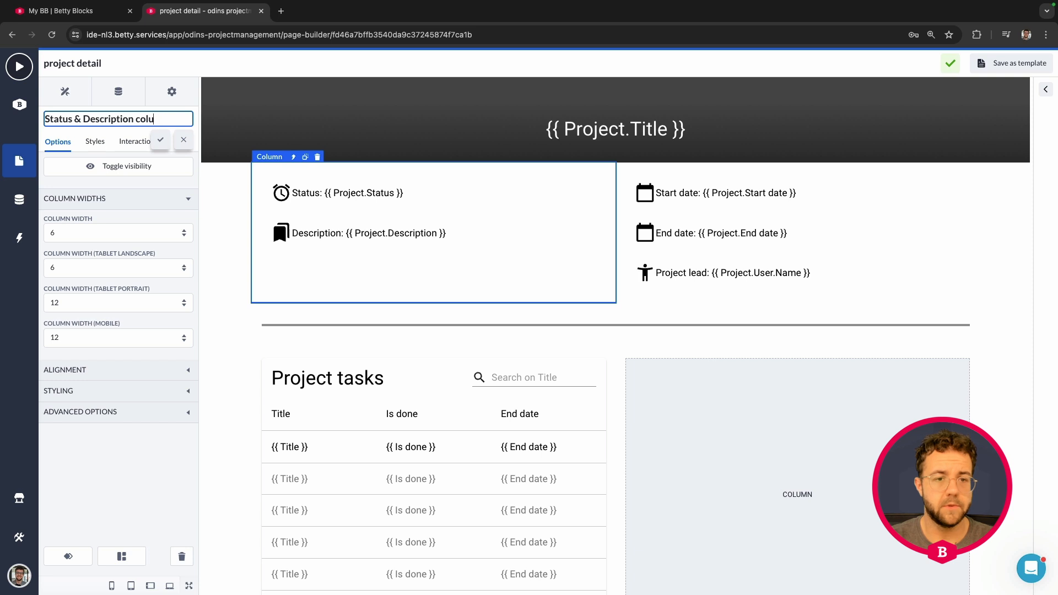
pyautogui.write('mCol')
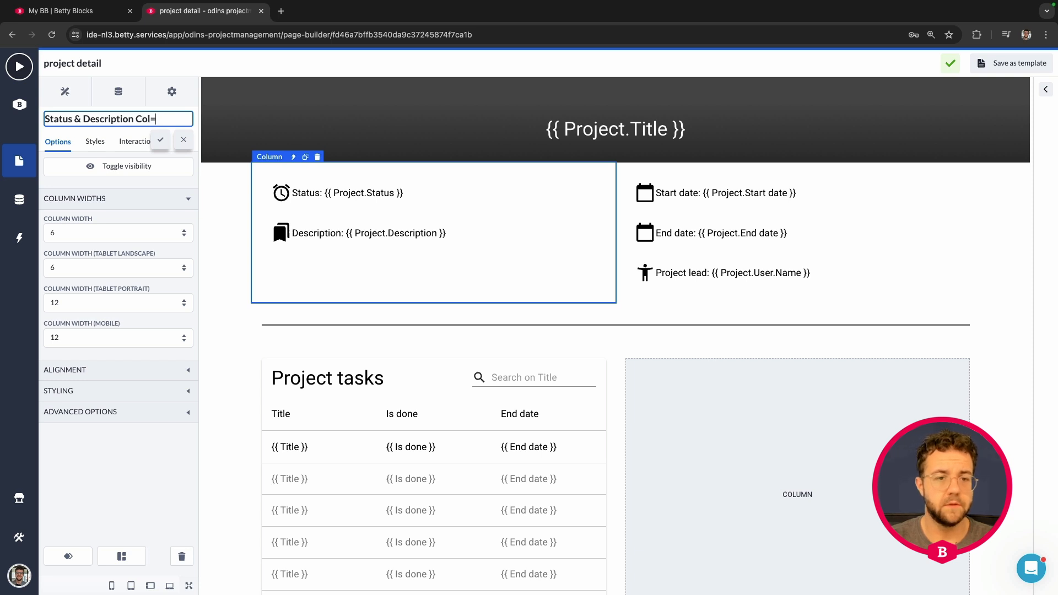
pyautogui.click(161, 139)
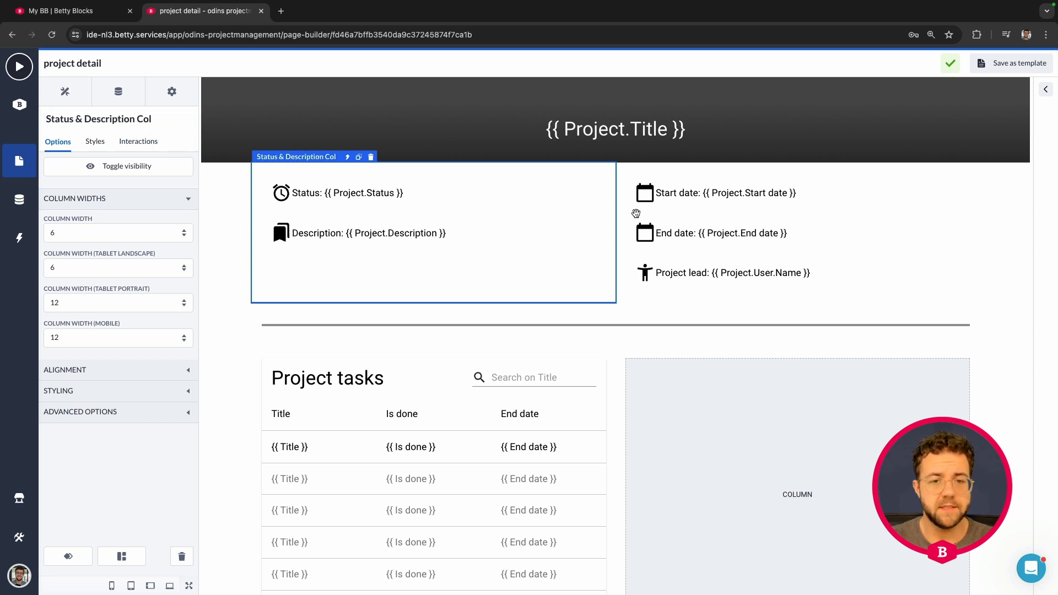
# Rename the column holding the project's dates and project lead as "Date & User Col".
pyautogui.click(712, 207)
pyautogui.click(656, 166)
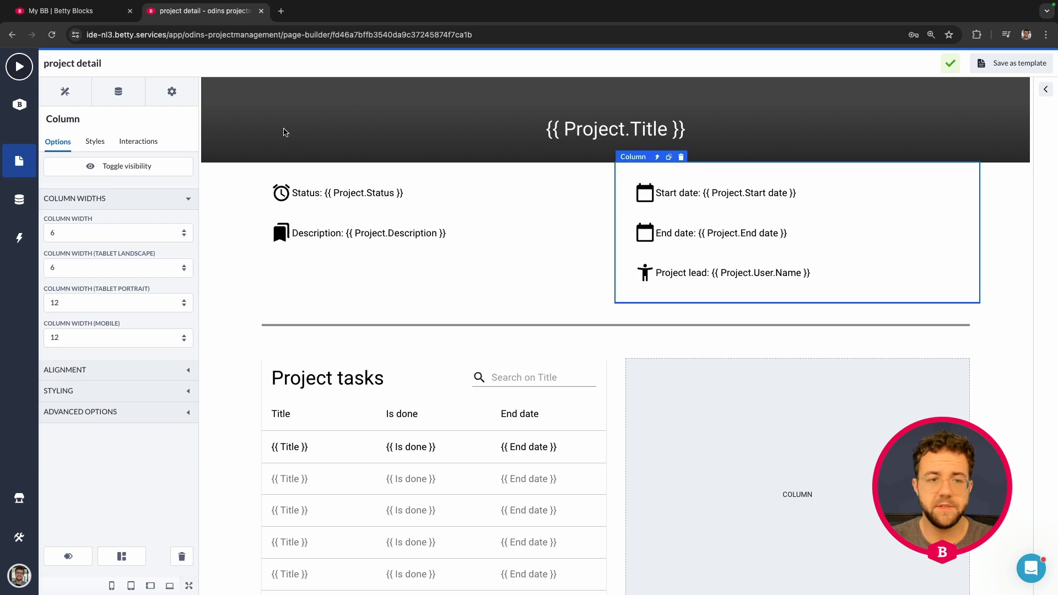
pyautogui.click(101, 119)
pyautogui.hotkey('ctrl', 'a')
pyautogui.write('Date &')
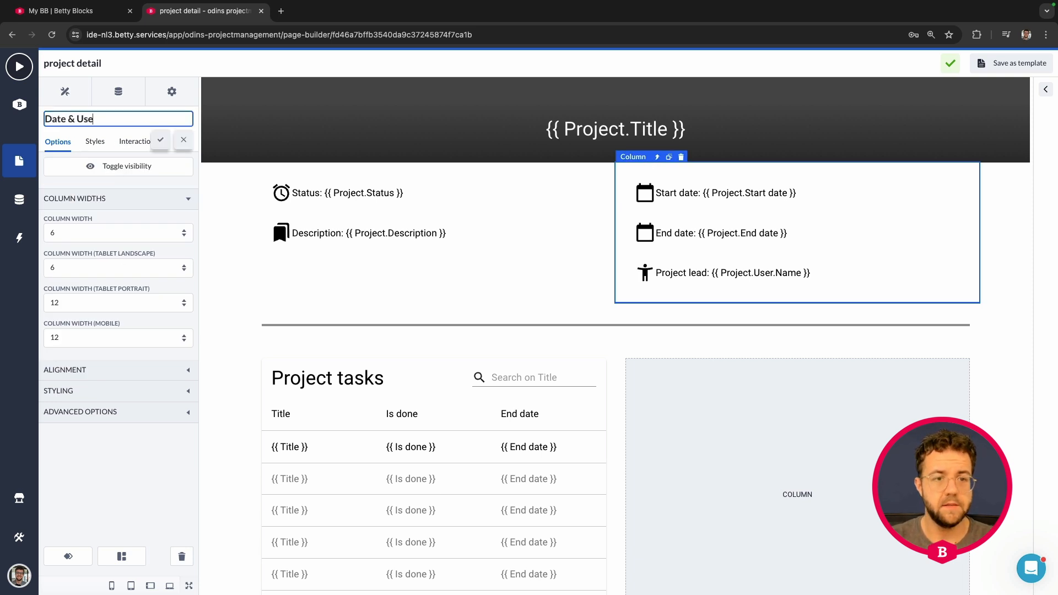
pyautogui.write(' User Col')
pyautogui.click(160, 140)
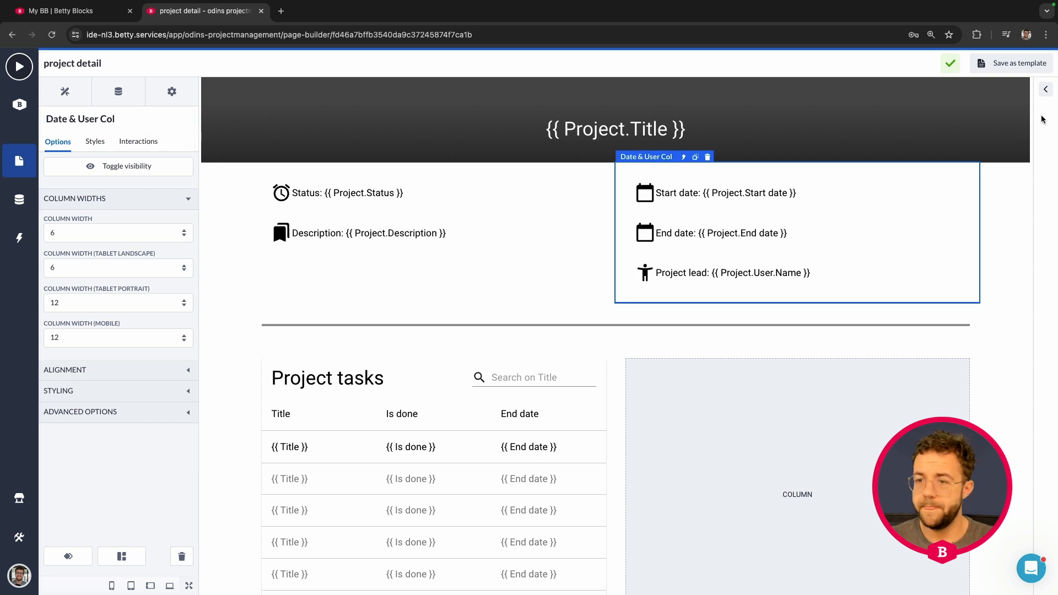
# Show the component tree, select Status & Description Col in it and collapse the Date & User Col branch.
pyautogui.click(1045, 91)
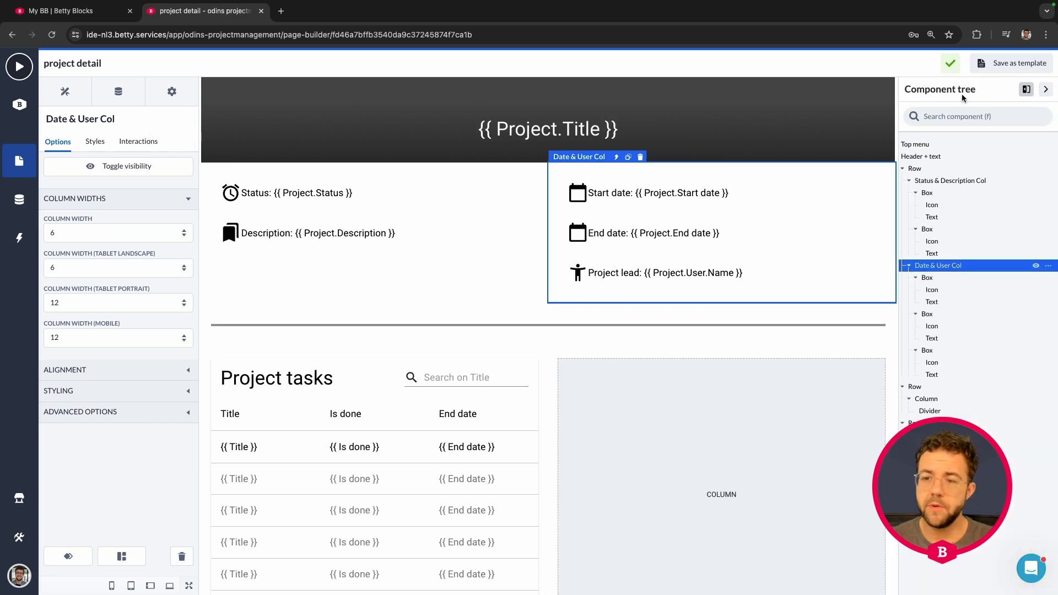
pyautogui.click(950, 181)
pyautogui.click(909, 266)
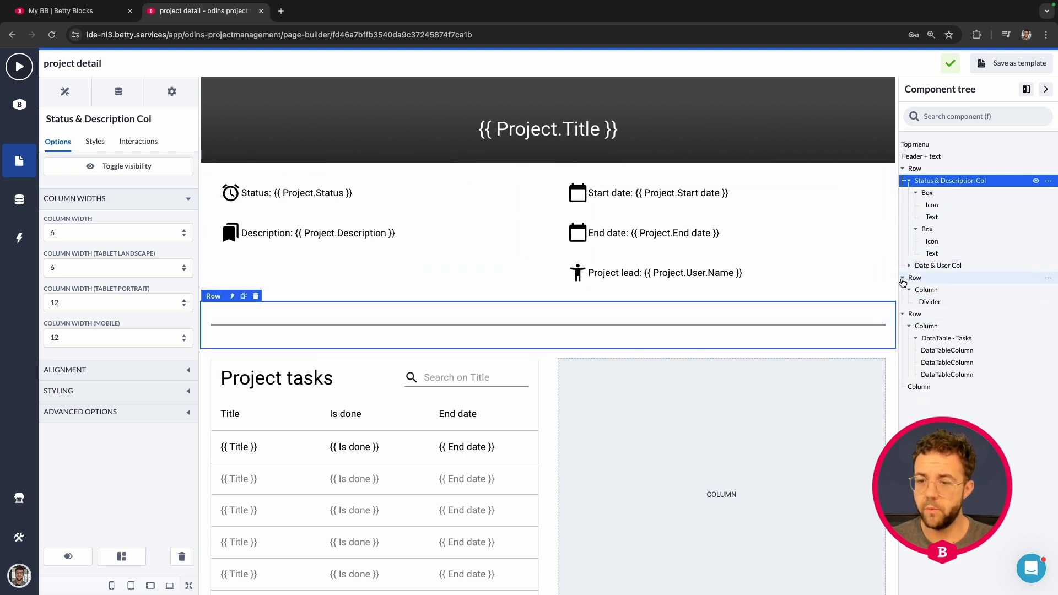
# Collapse the divider's row and Status & Description Col in the component tree and select the Is done column of the task table.
pyautogui.click(903, 278)
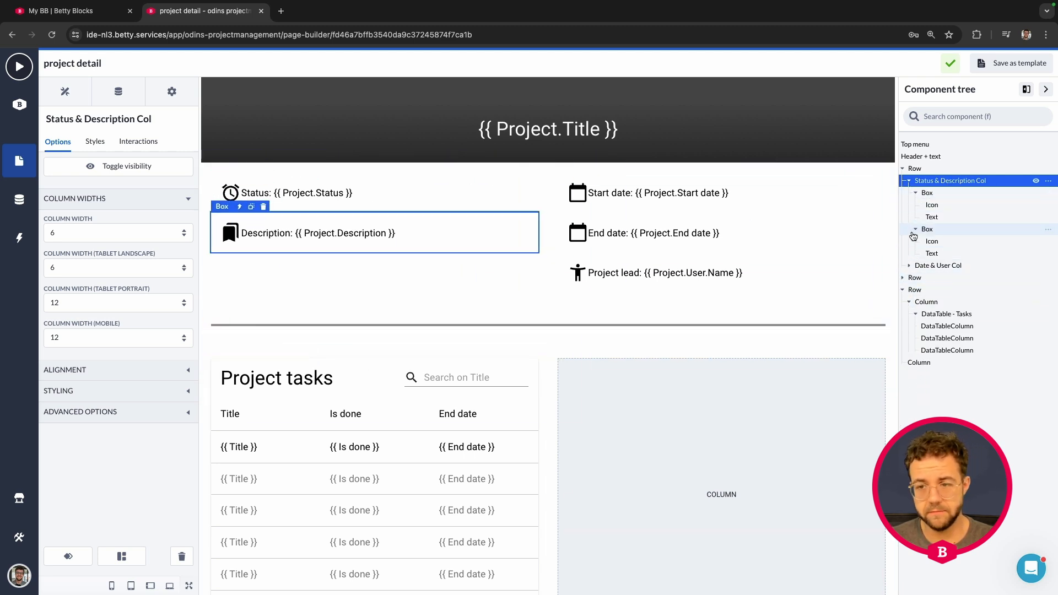
pyautogui.click(910, 181)
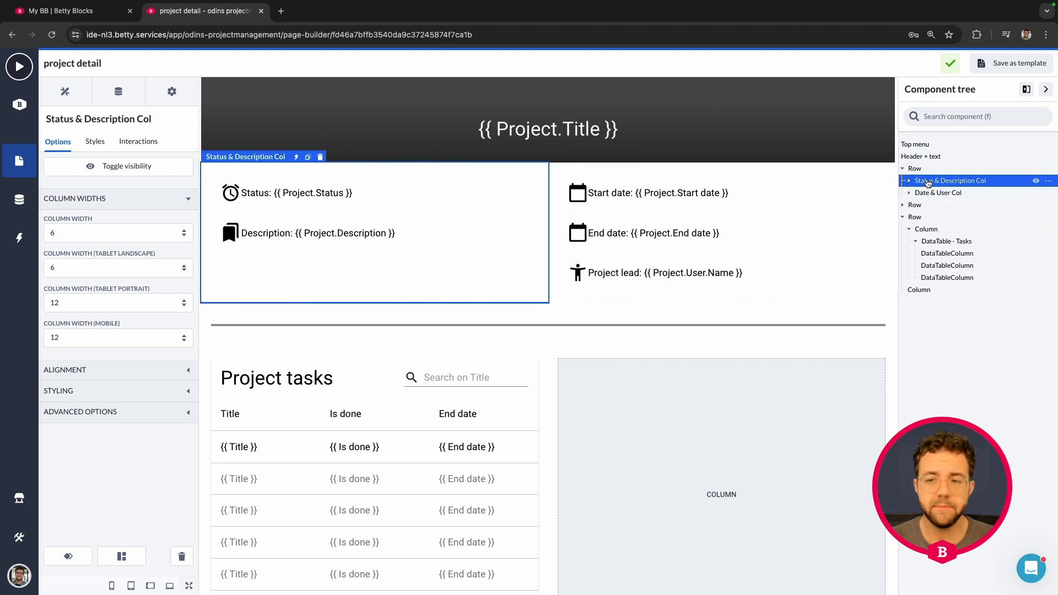
pyautogui.click(944, 266)
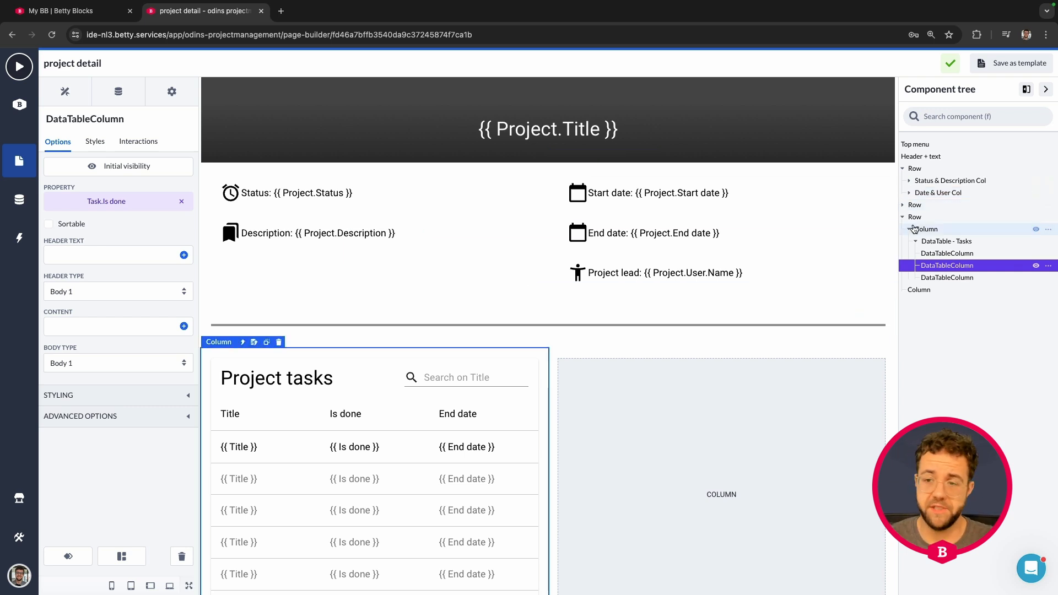
# Add a Create Form to the empty column beside the Project tasks table and base it on the Task model.
pyautogui.scroll(-1, 487, 352)
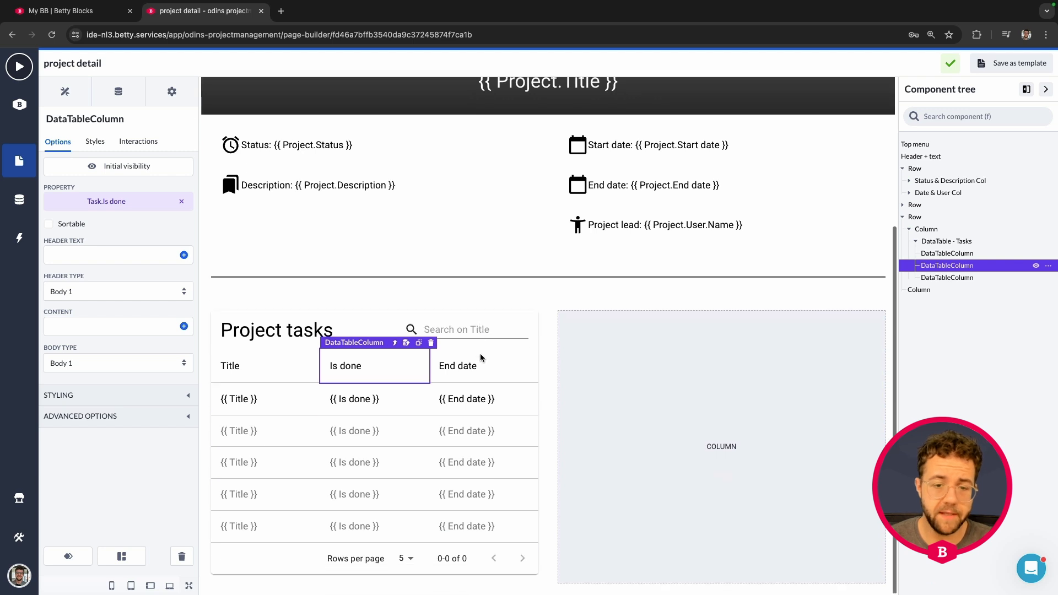
pyautogui.click(67, 93)
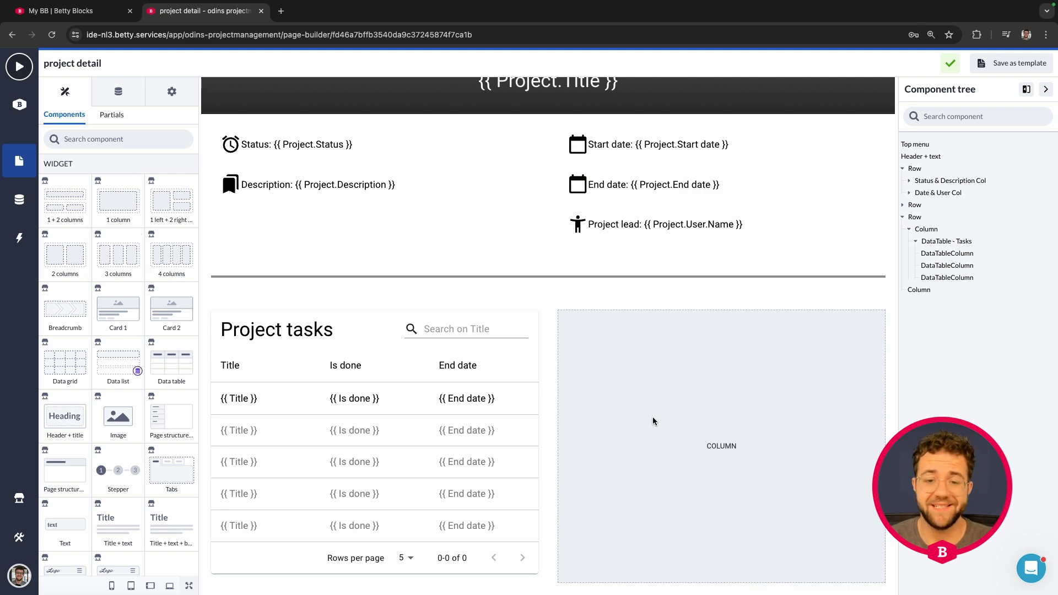
pyautogui.scroll(-15, 144, 317)
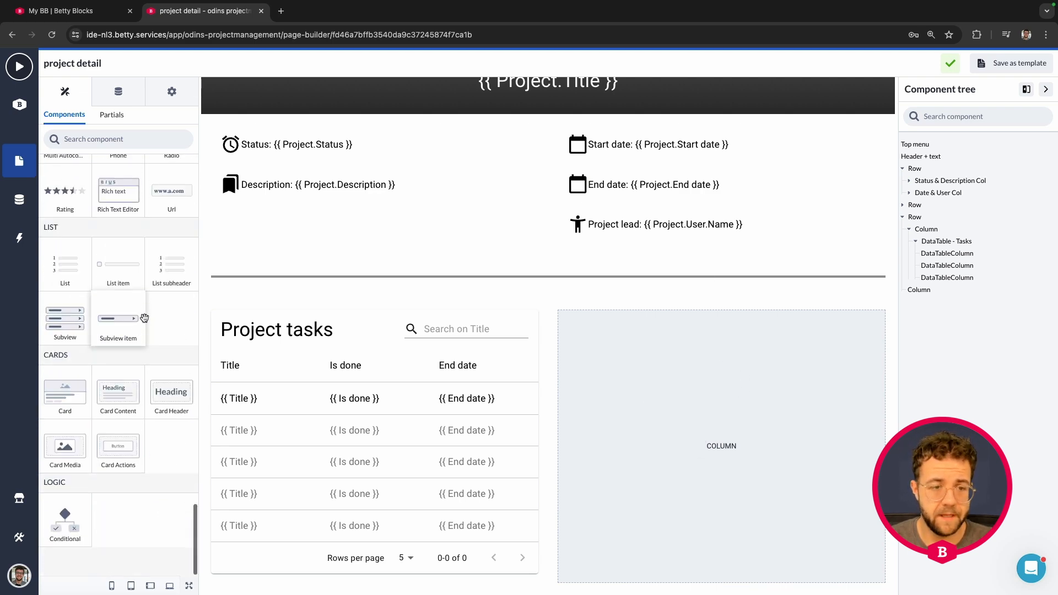
pyautogui.scroll(5, 146, 311)
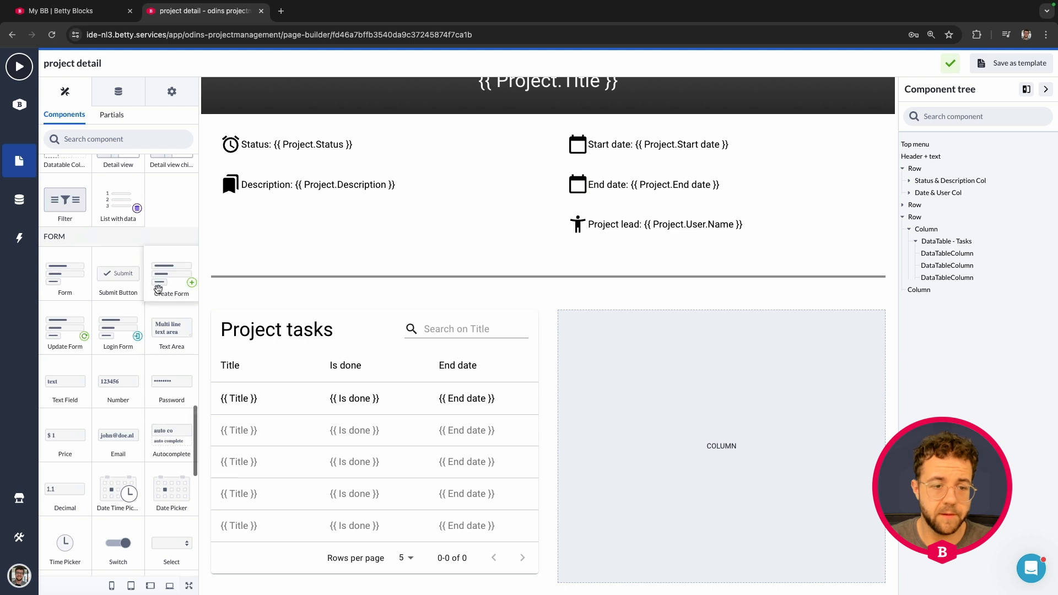
pyautogui.moveTo(161, 280); pyautogui.dragTo(683, 435)
pyautogui.click(299, 142)
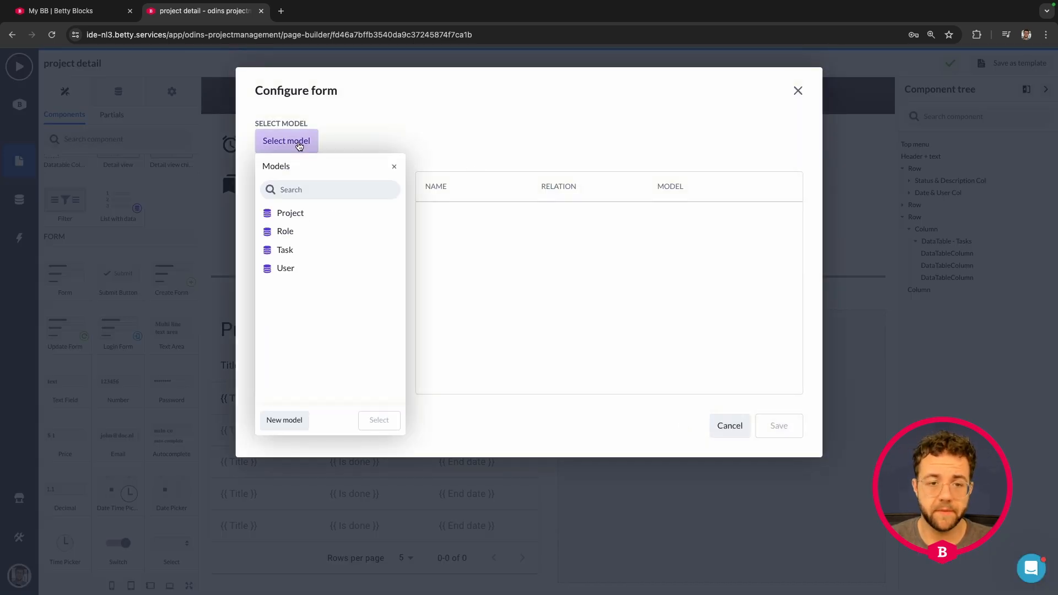
pyautogui.click(307, 251)
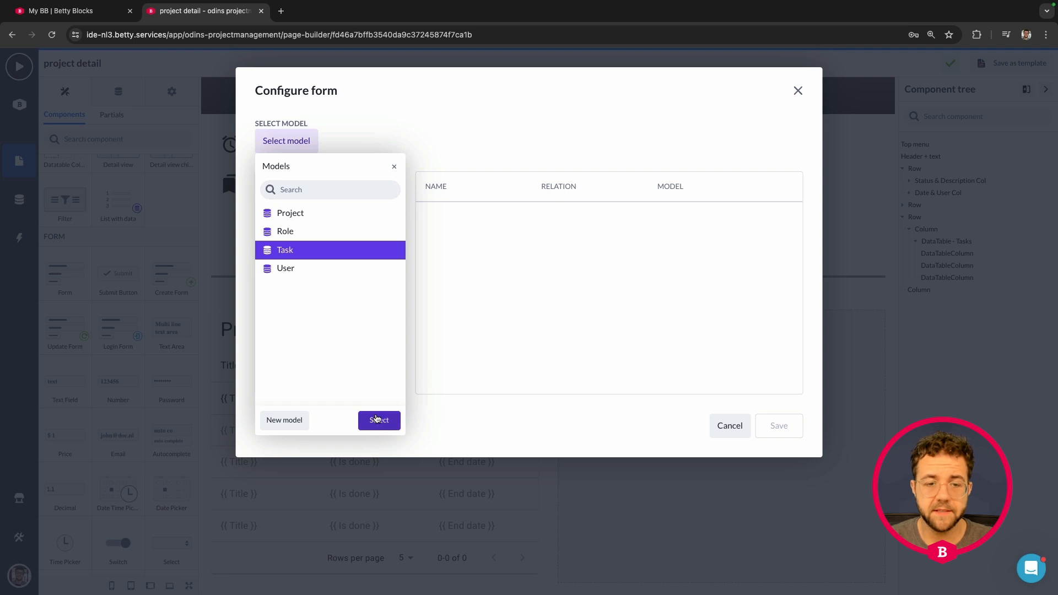
pyautogui.click(378, 420)
# Add the Title, Description, End date and Project properties to the form and save its configuration.
pyautogui.scroll(-3, 335, 273)
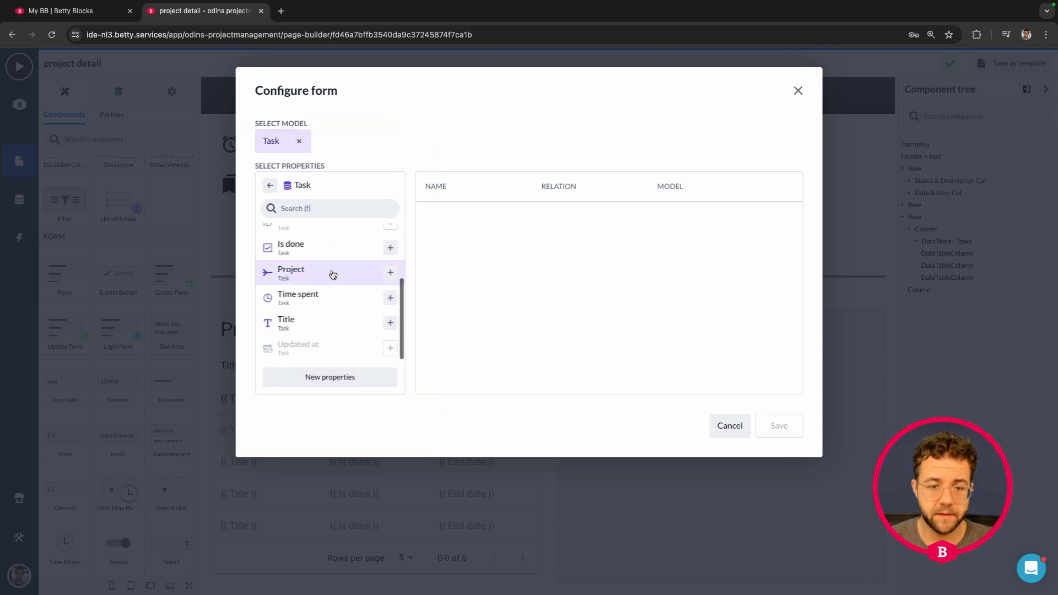
pyautogui.click(391, 323)
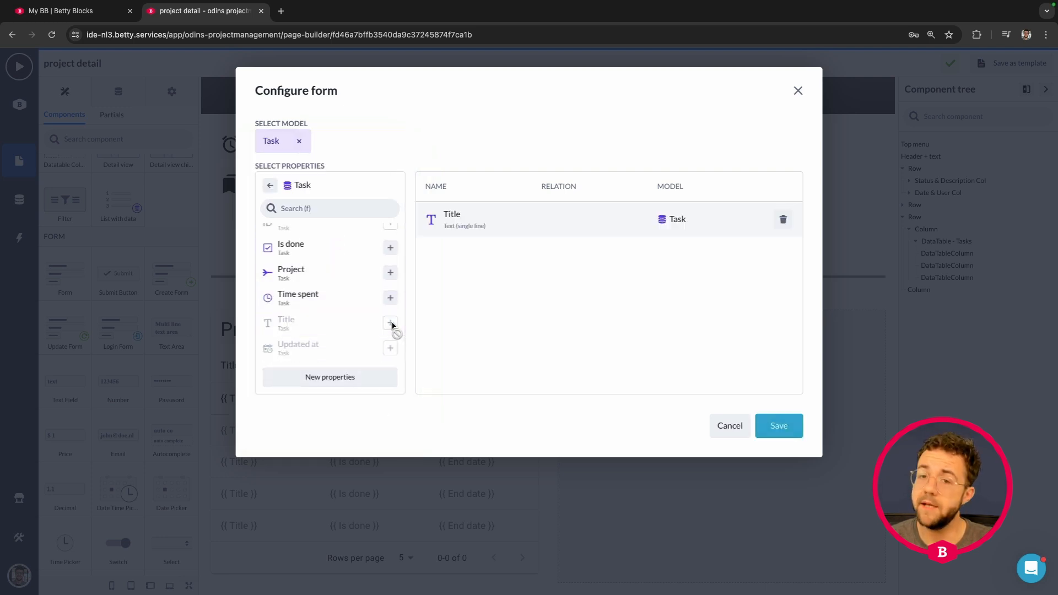
pyautogui.scroll(3, 346, 305)
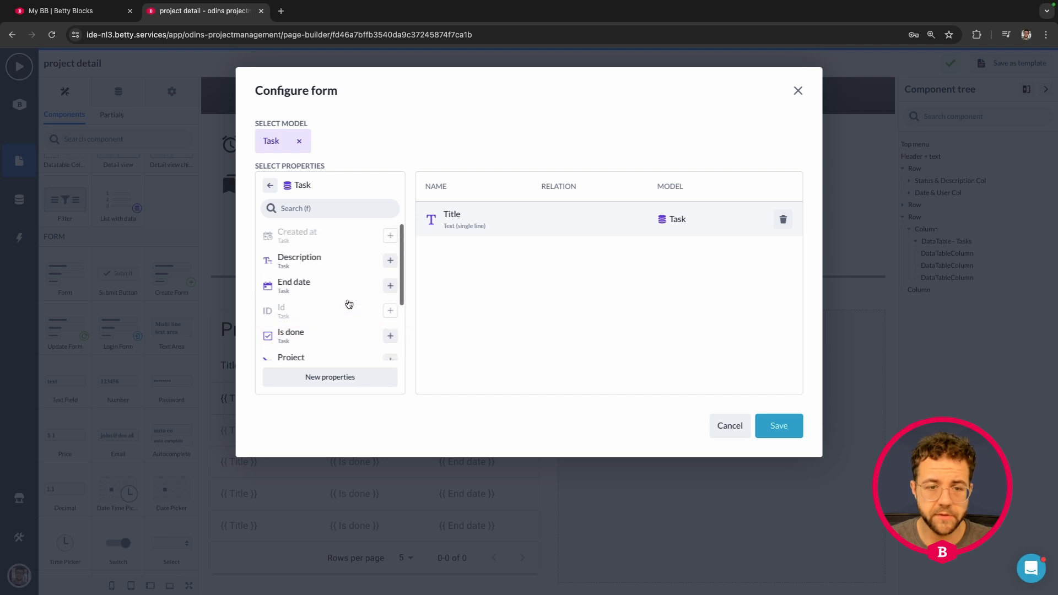
pyautogui.click(391, 244)
pyautogui.scroll(-1, 387, 261)
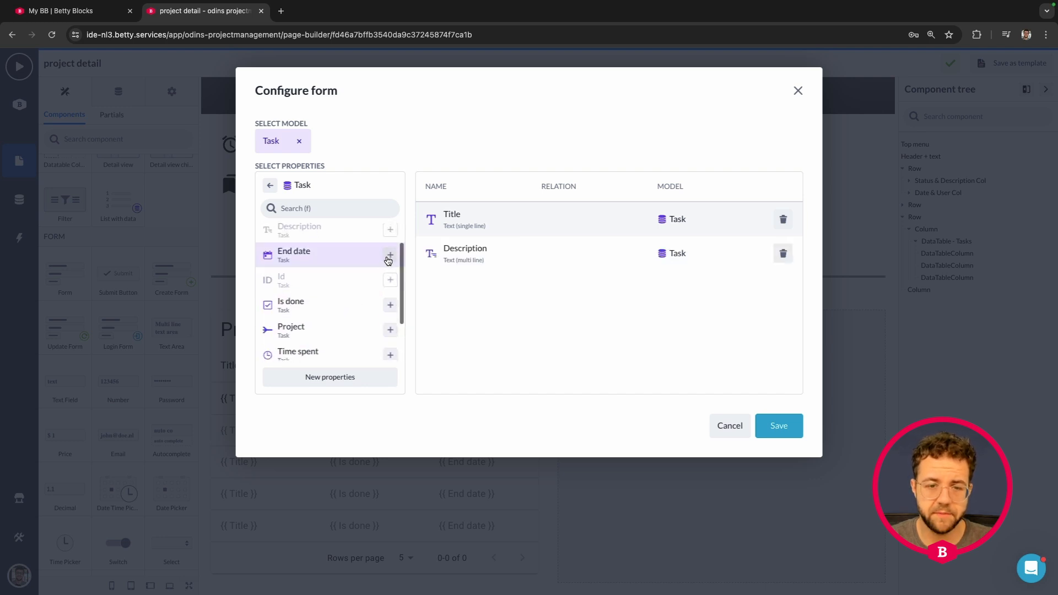
pyautogui.click(389, 256)
pyautogui.scroll(-1, 380, 298)
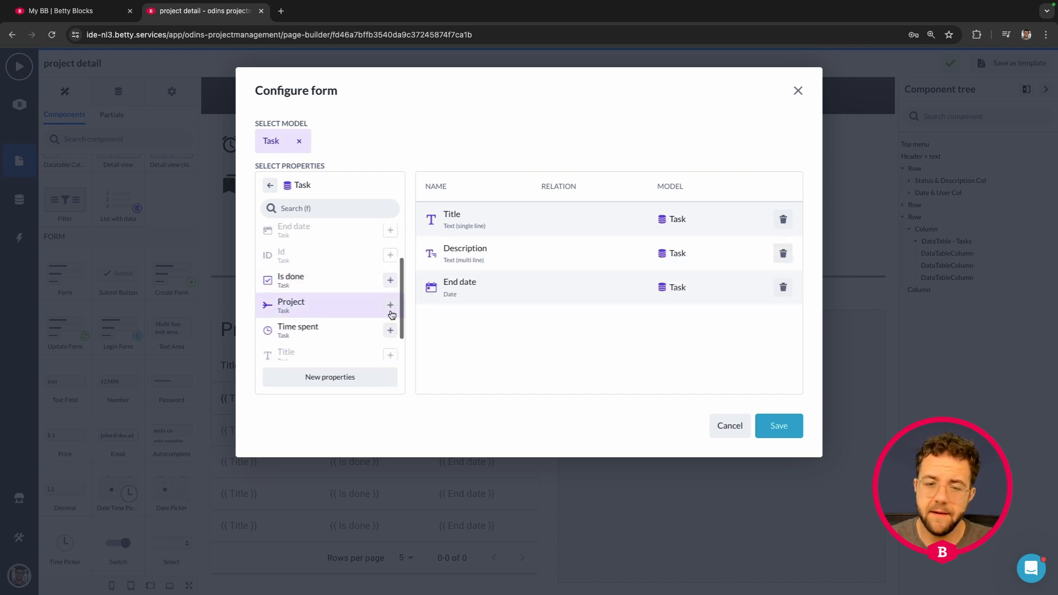
pyautogui.click(391, 306)
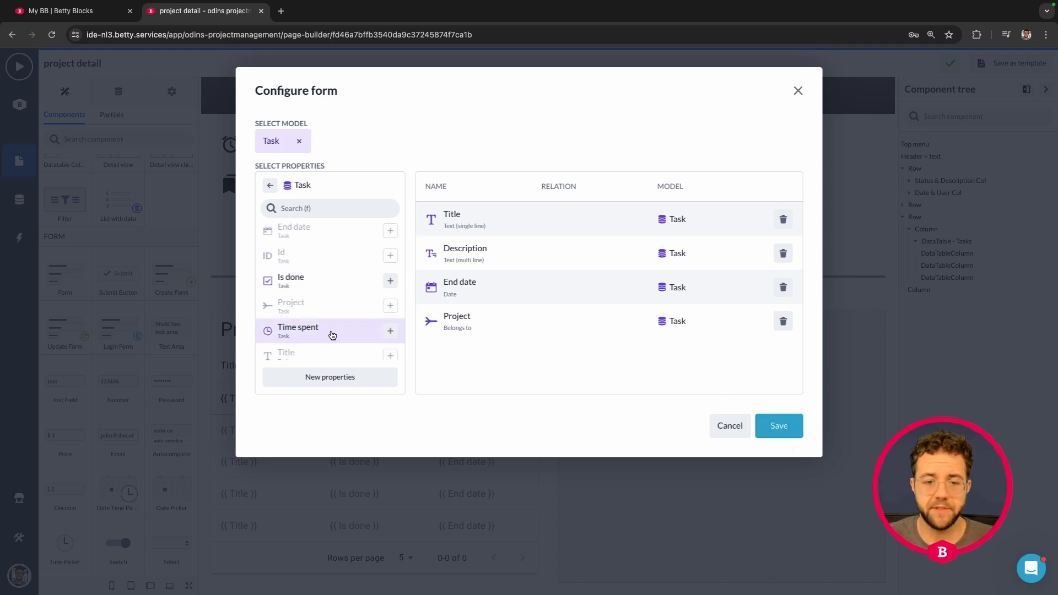
pyautogui.click(790, 428)
# Examine the options of the form's Task.Title, Task.Description and Task.End date fields one after another.
pyautogui.scroll(-3, 781, 421)
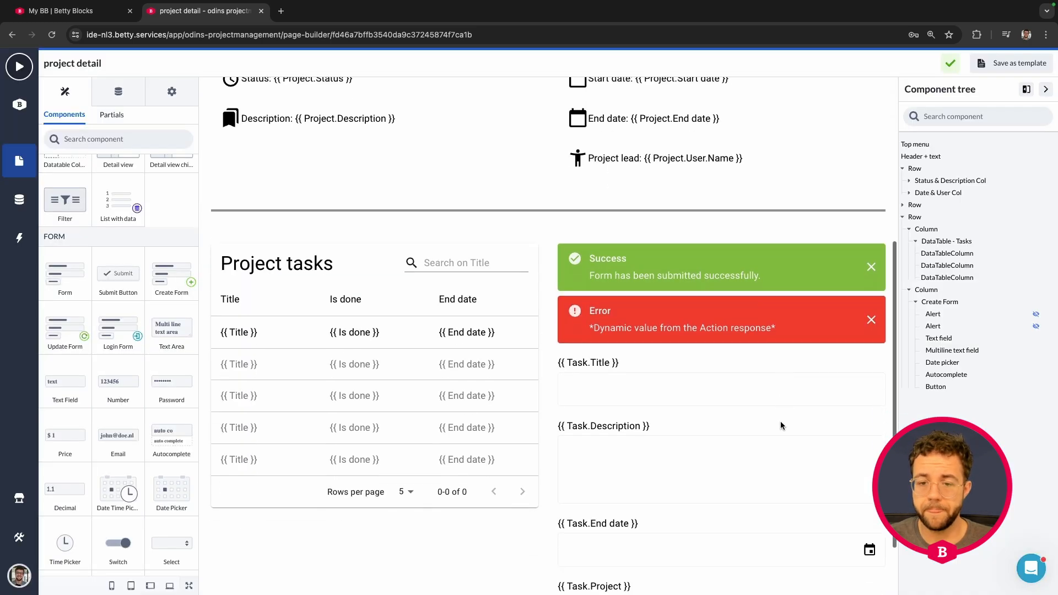
pyautogui.click(612, 320)
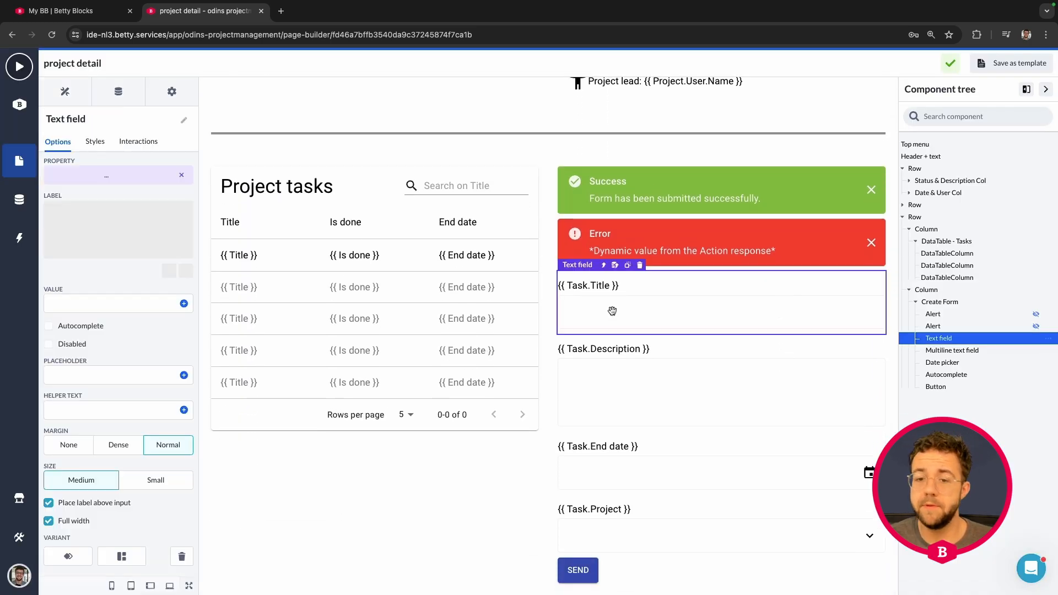
pyautogui.click(615, 400)
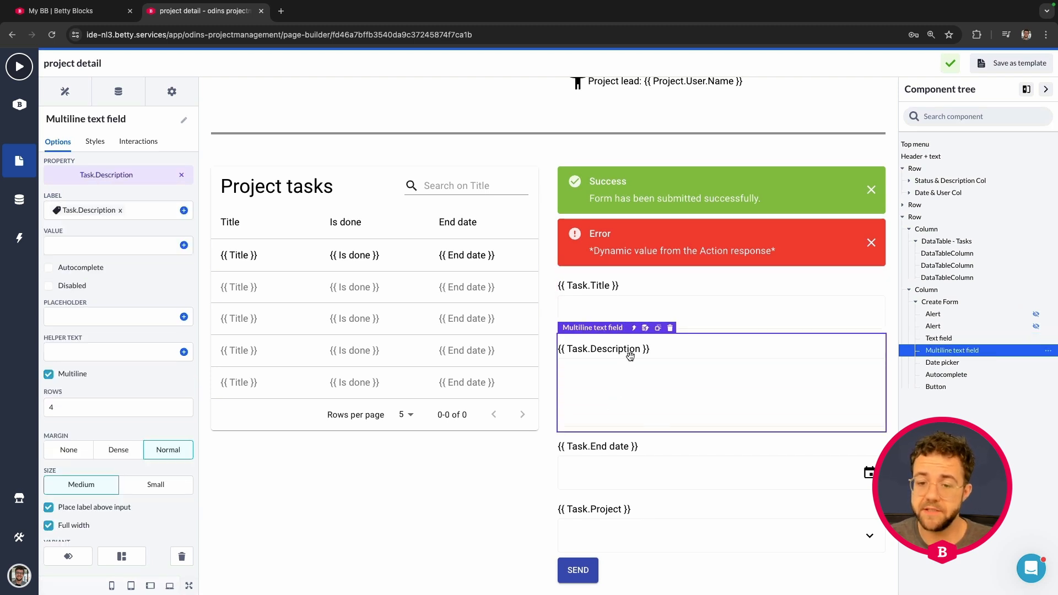
pyautogui.click(615, 472)
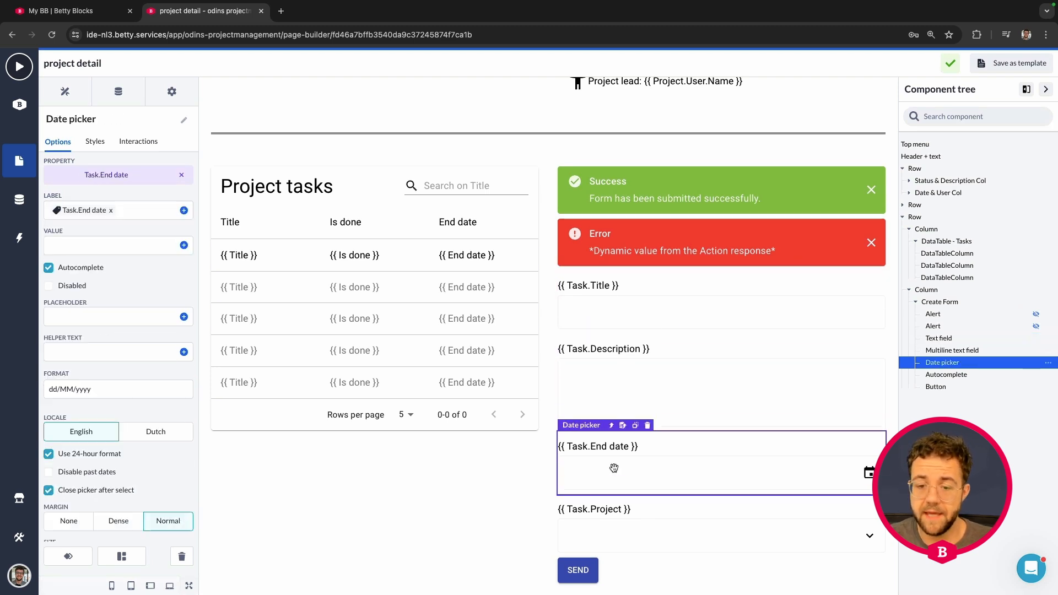
# Set the value of the form's Task.Project autocomplete to the Id of the Project page variable.
pyautogui.click(620, 532)
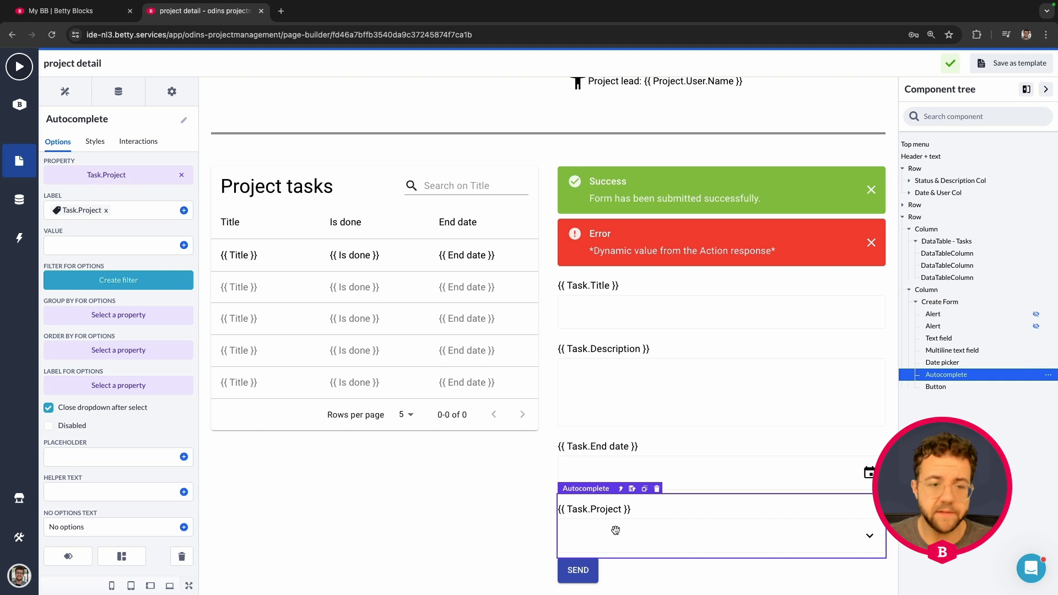
pyautogui.click(122, 246)
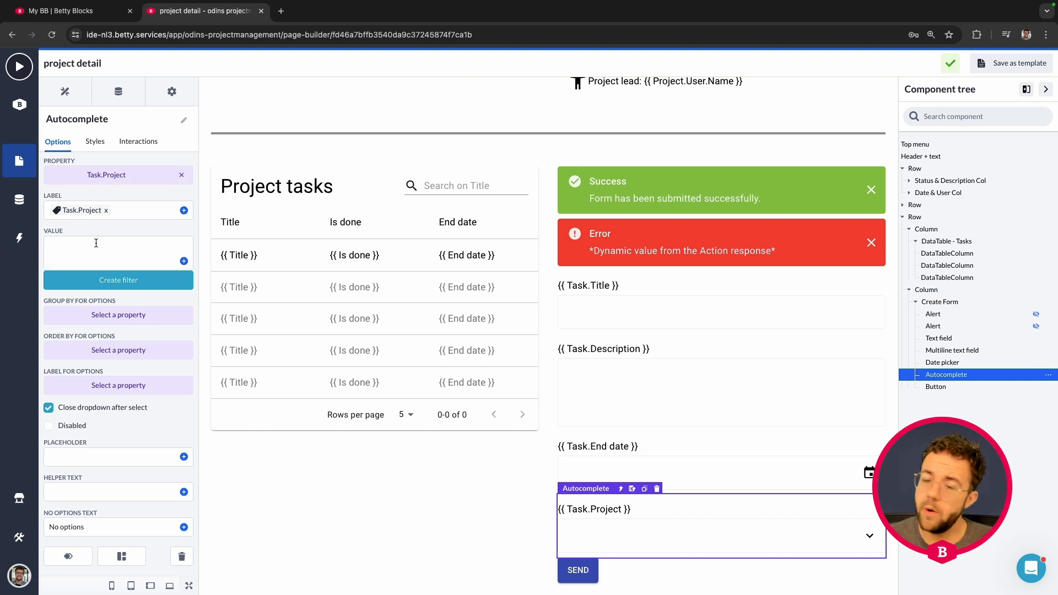
pyautogui.click(174, 230)
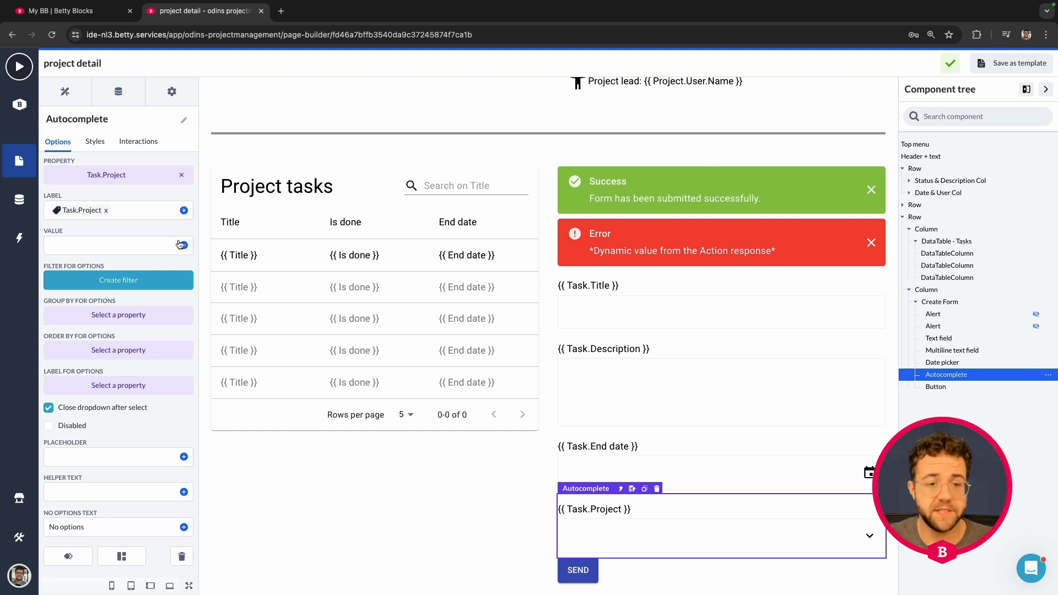
pyautogui.click(184, 246)
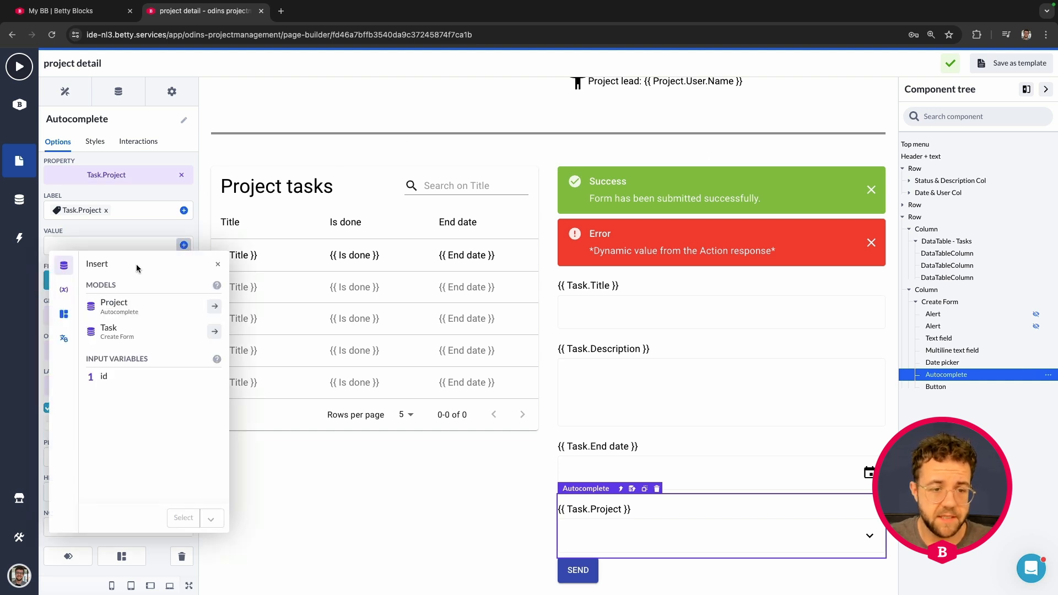
pyautogui.click(64, 290)
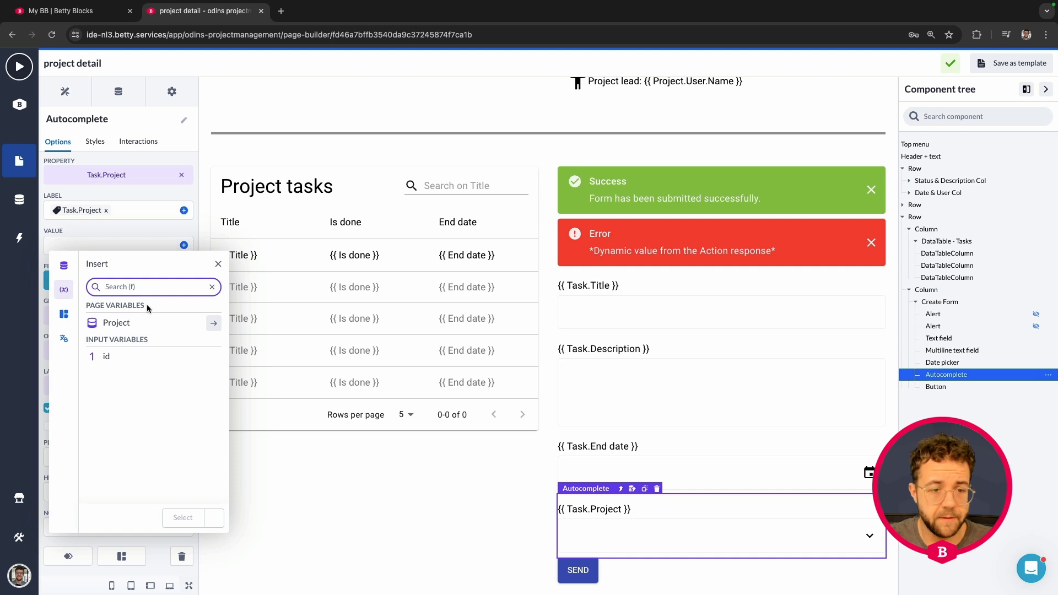
pyautogui.click(214, 326)
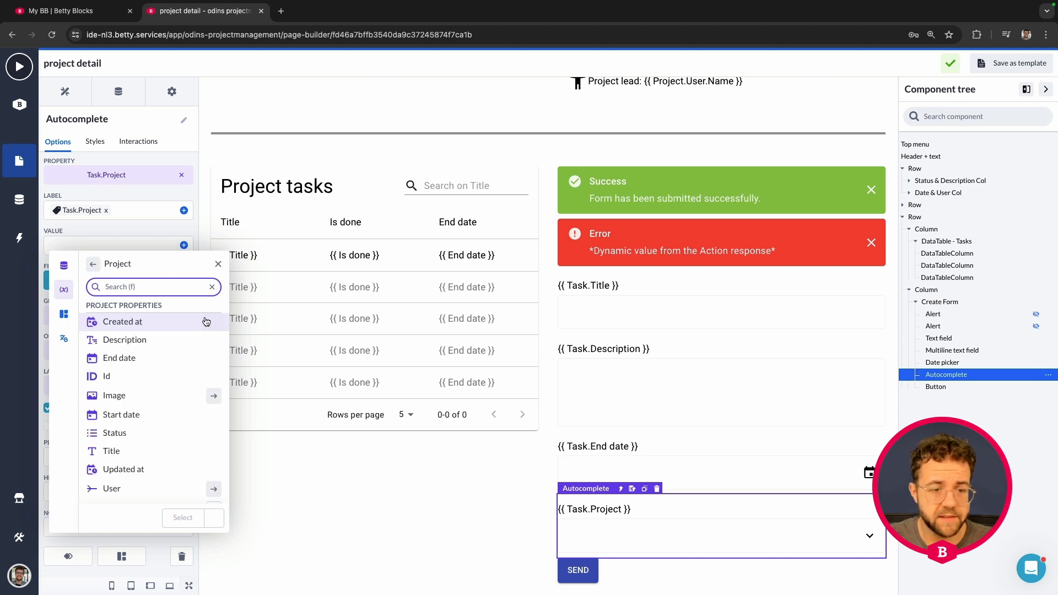
pyautogui.click(123, 382)
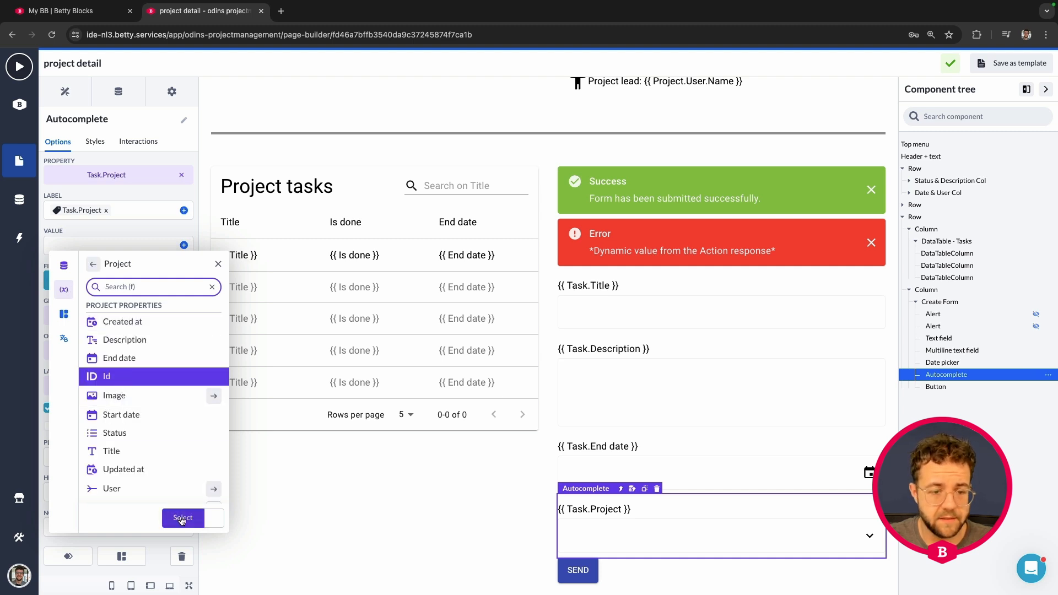
pyautogui.click(182, 518)
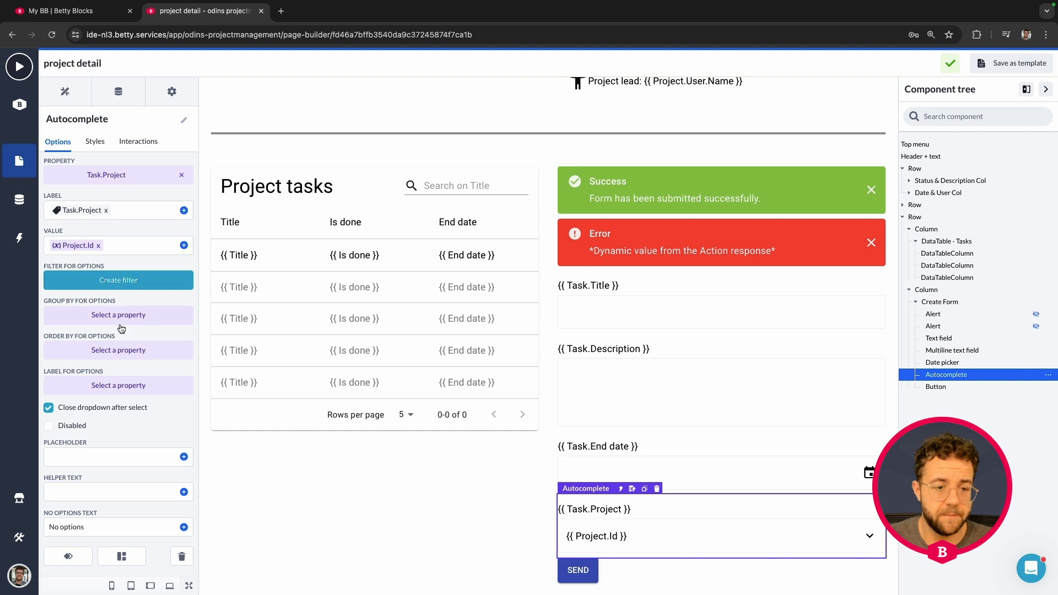
# Use Project.Title as the label for the project autocomplete's options and make the field disabled.
pyautogui.scroll(-1, 130, 386)
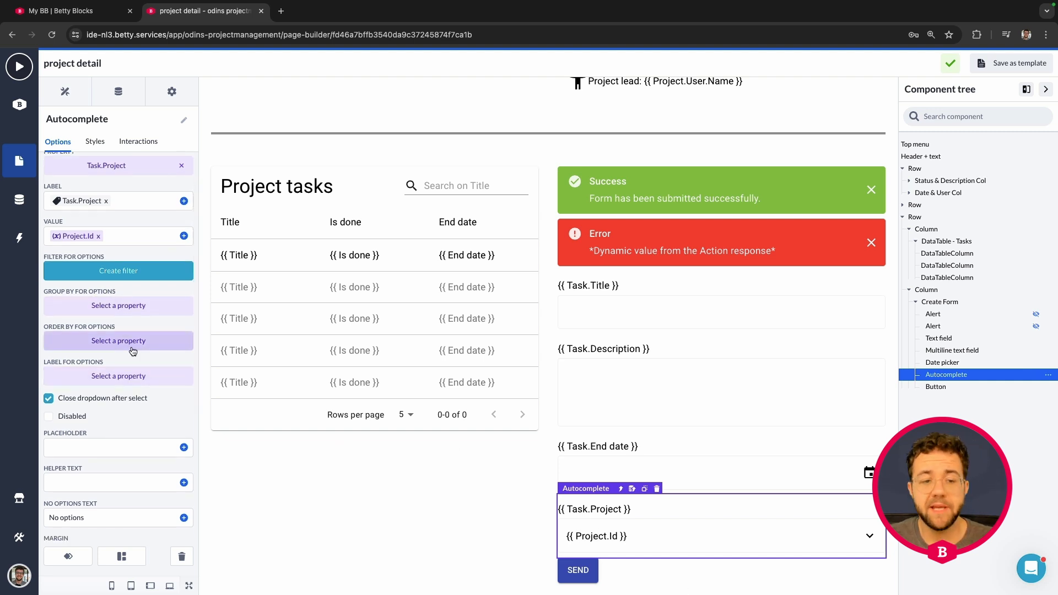
pyautogui.click(124, 375)
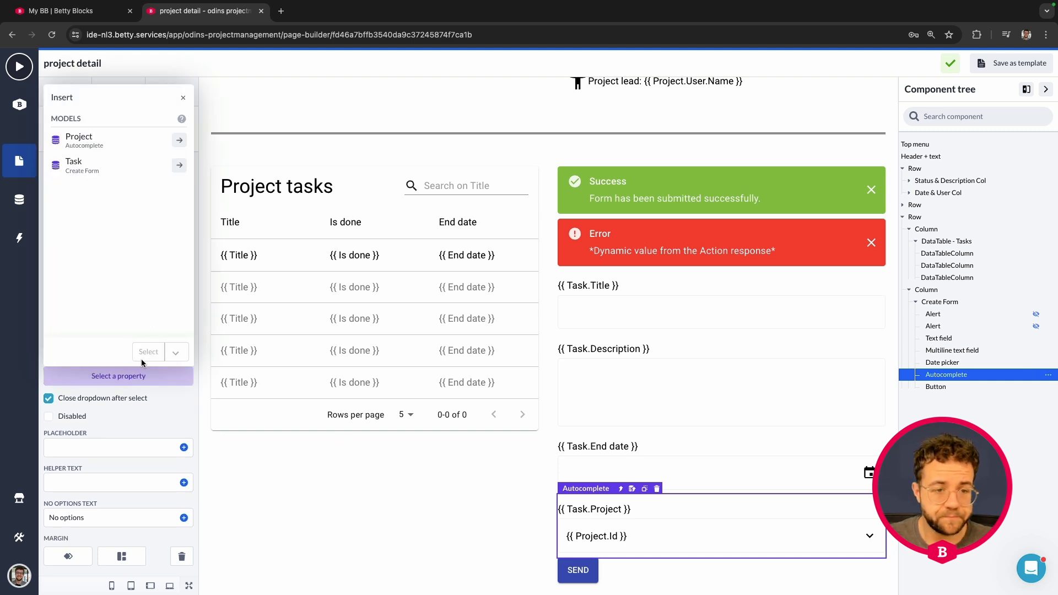
pyautogui.click(178, 142)
pyautogui.scroll(-3, 98, 223)
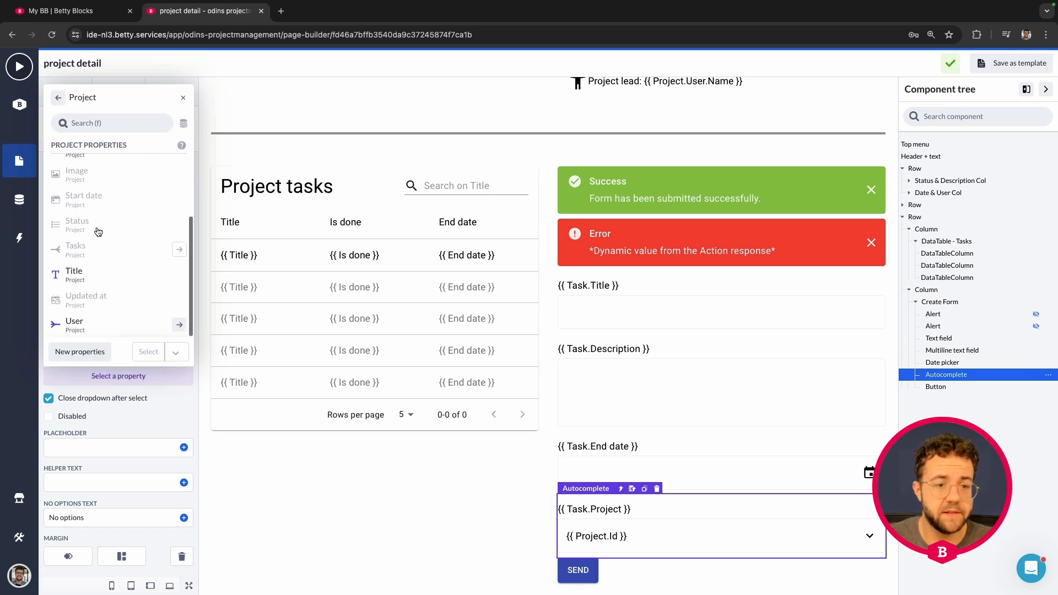
pyautogui.click(88, 272)
pyautogui.click(147, 353)
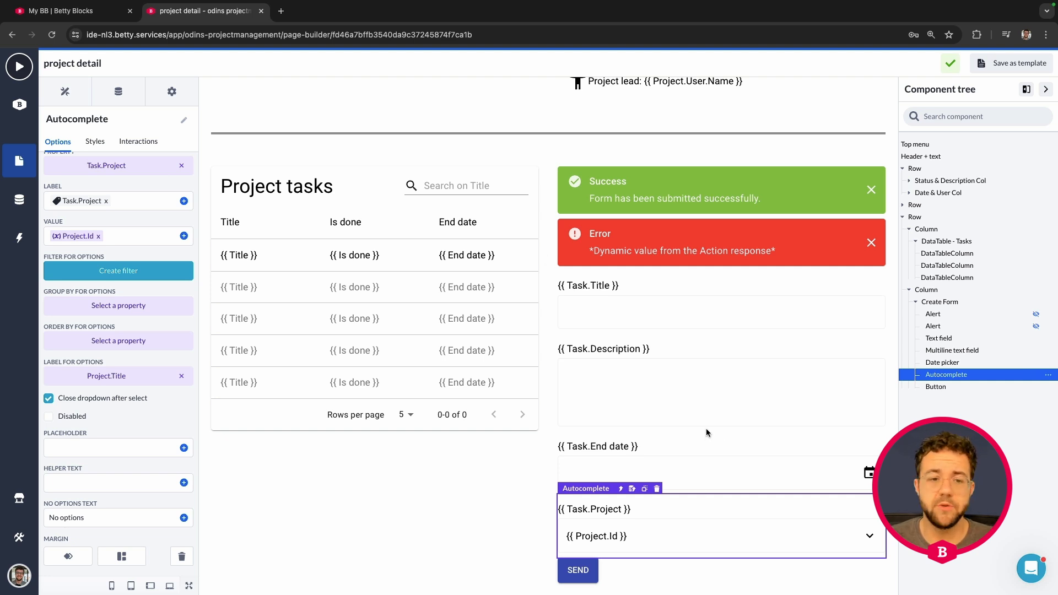
pyautogui.click(48, 417)
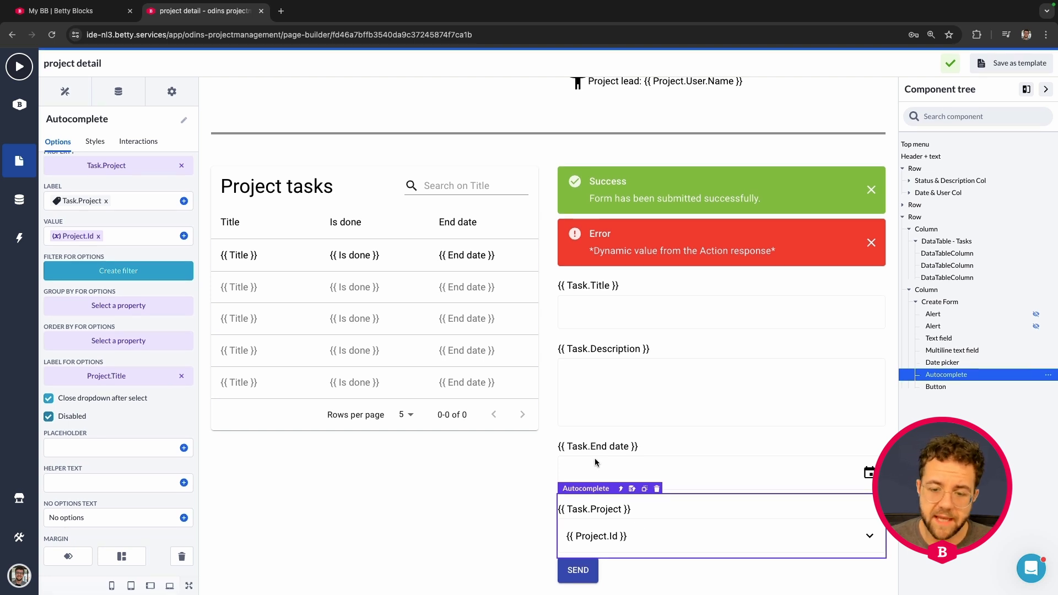
pyautogui.scroll(1, 589, 541)
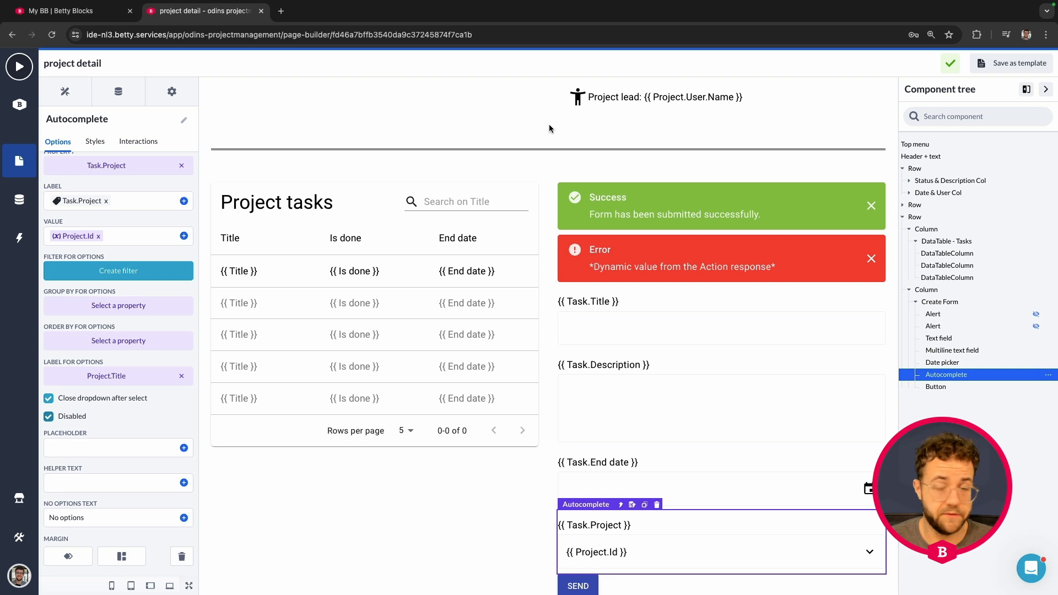
pyautogui.scroll(-1, 630, 333)
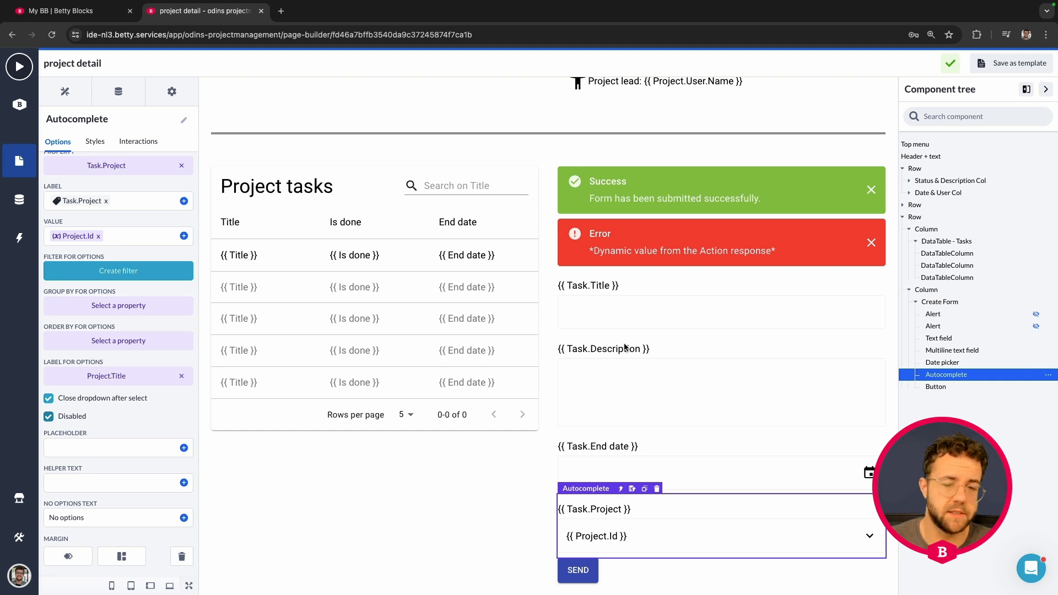
# Create a filter on the Project tasks data table using the Id property of the task's related Project.
pyautogui.click(375, 219)
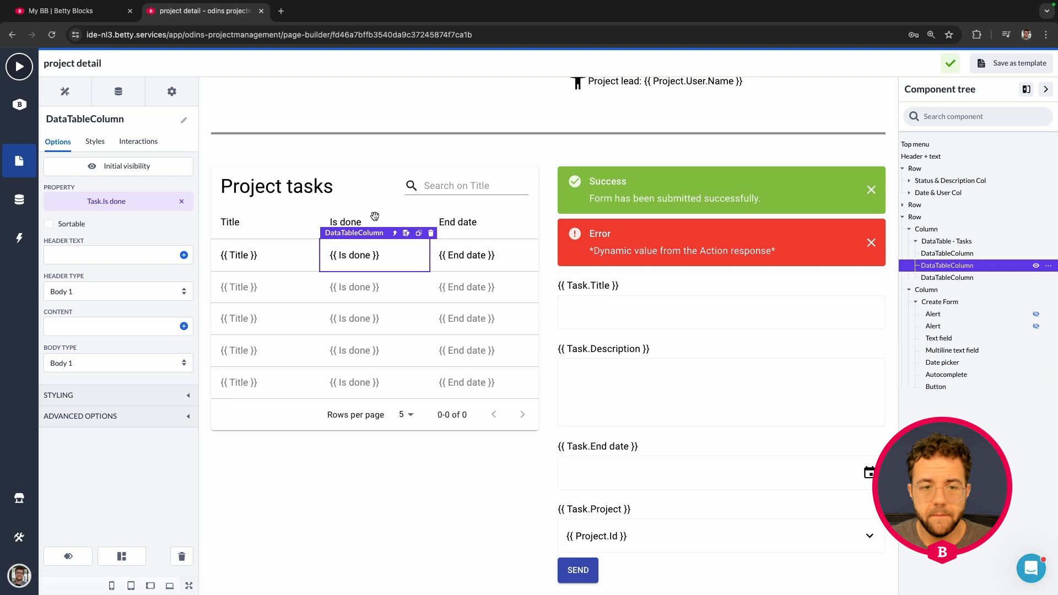
pyautogui.click(403, 235)
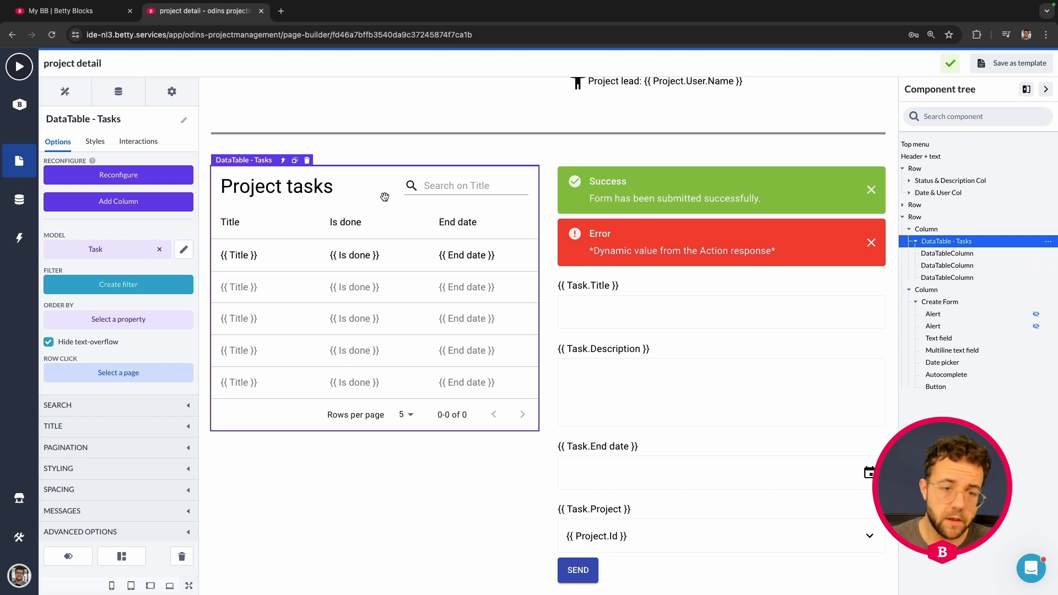
pyautogui.scroll(2, 306, 229)
pyautogui.scroll(2, 306, 231)
pyautogui.scroll(2, 304, 331)
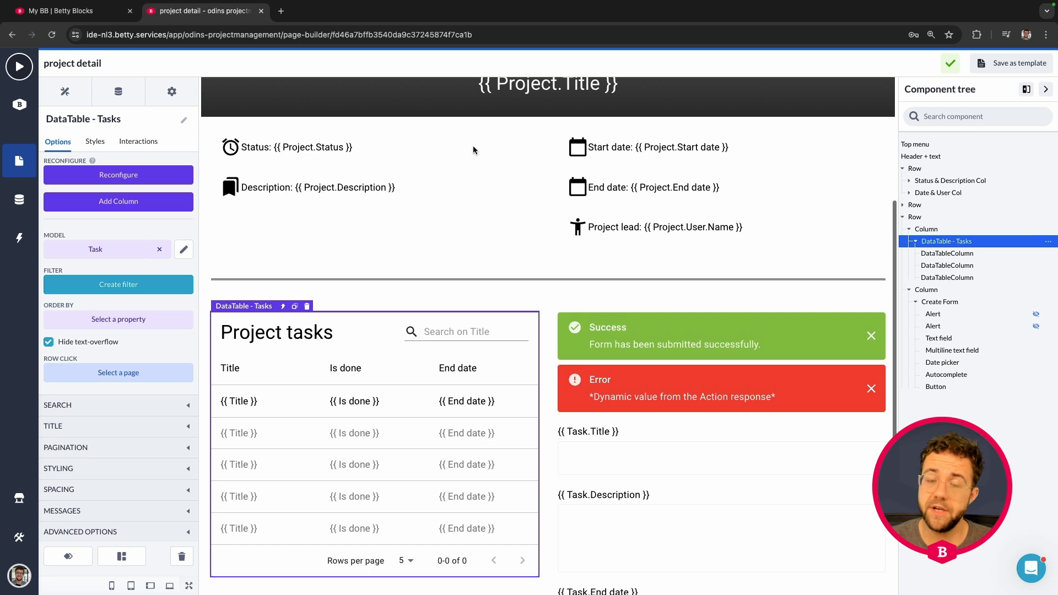
pyautogui.scroll(-2, 480, 165)
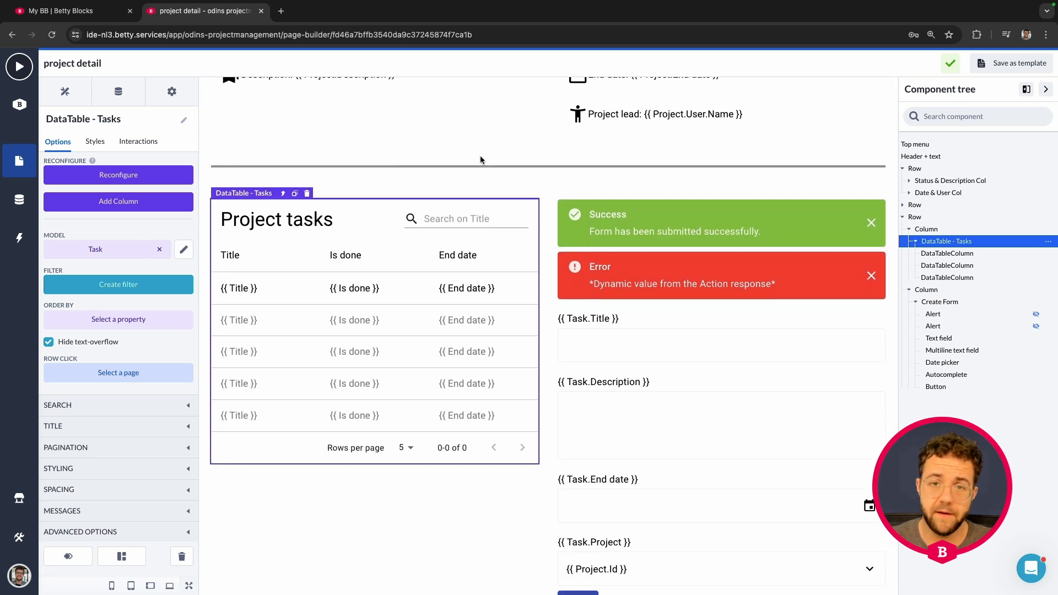
pyautogui.click(107, 290)
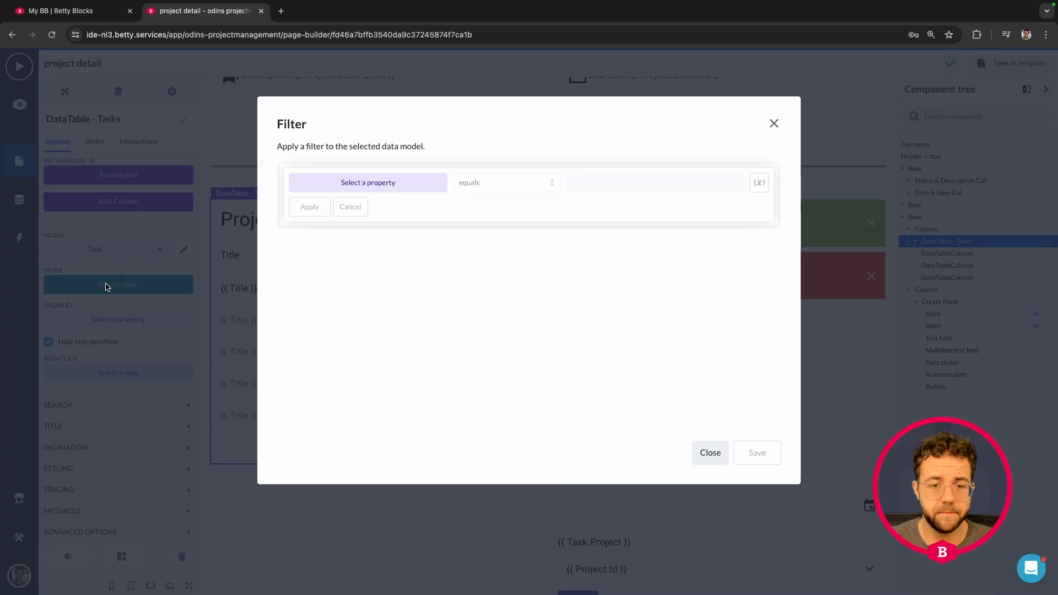
pyautogui.click(368, 183)
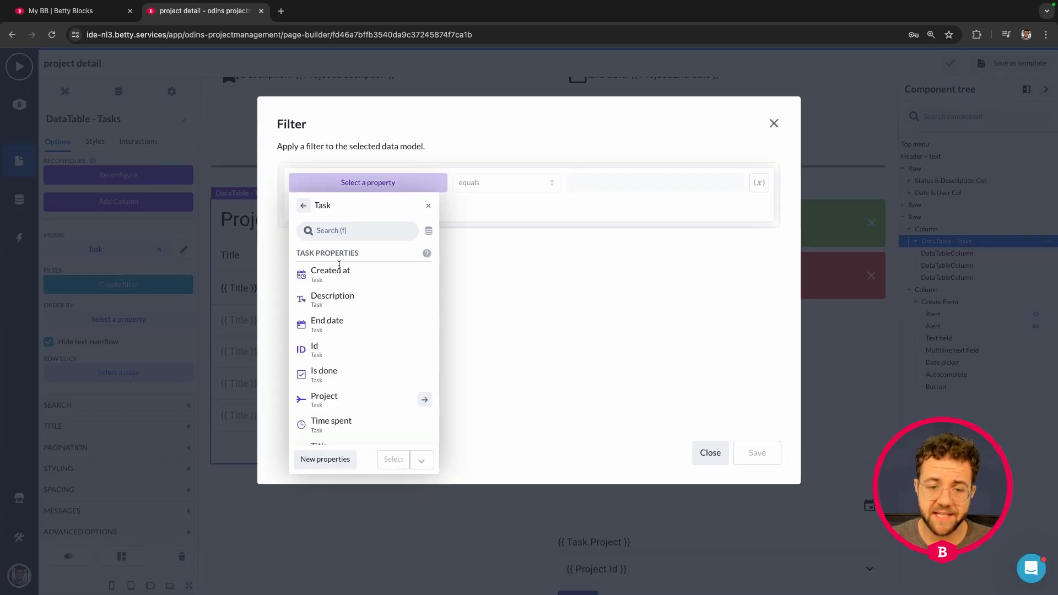
pyautogui.click(425, 404)
pyautogui.click(350, 354)
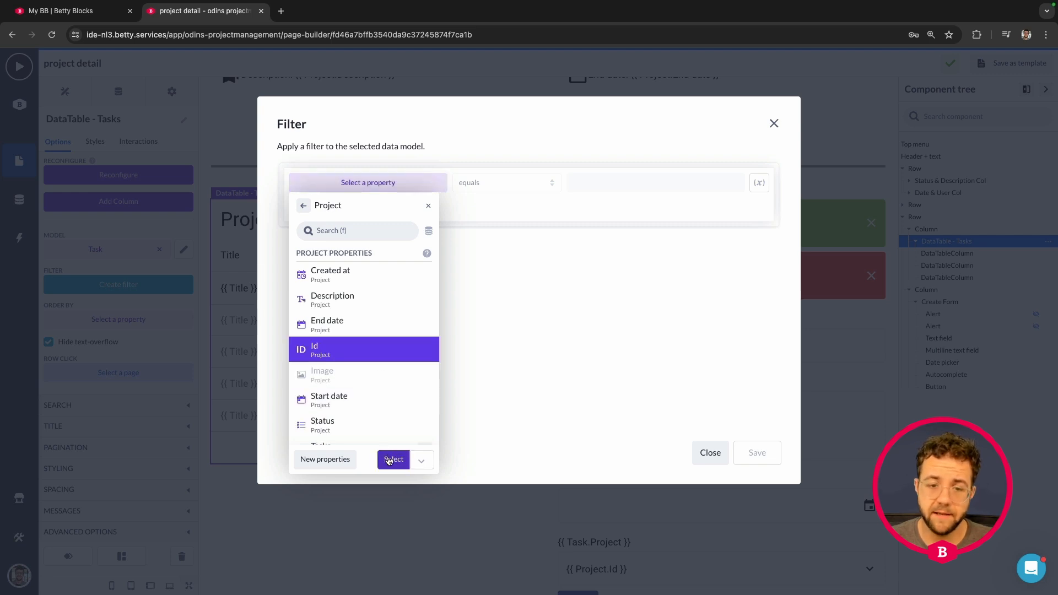
pyautogui.click(393, 459)
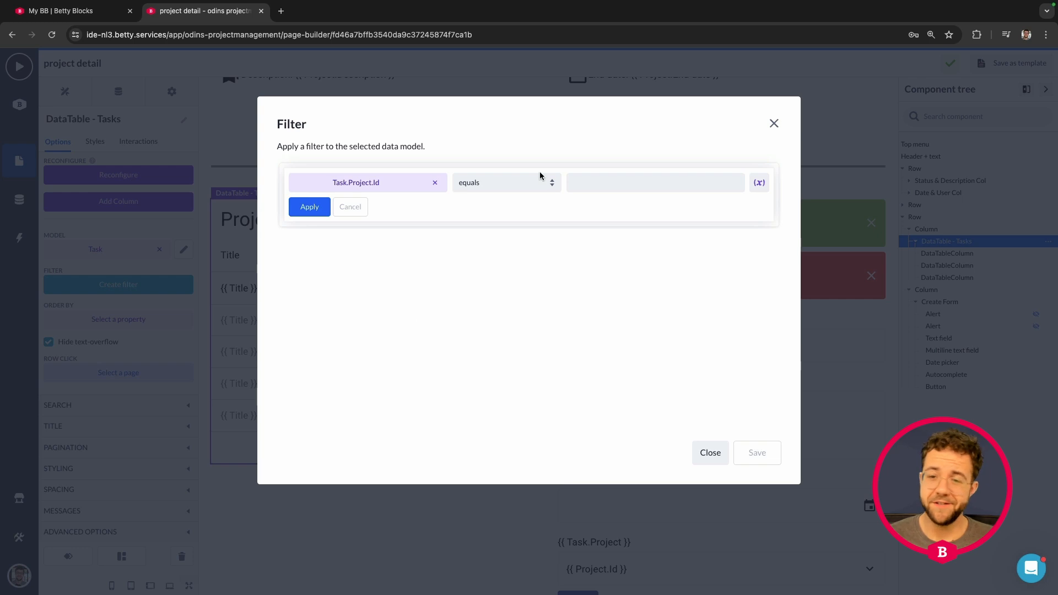
# Make the Task.Project.Id filter rule equal the id input variable, apply it and save the filter.
pyautogui.click(759, 182)
pyautogui.click(775, 303)
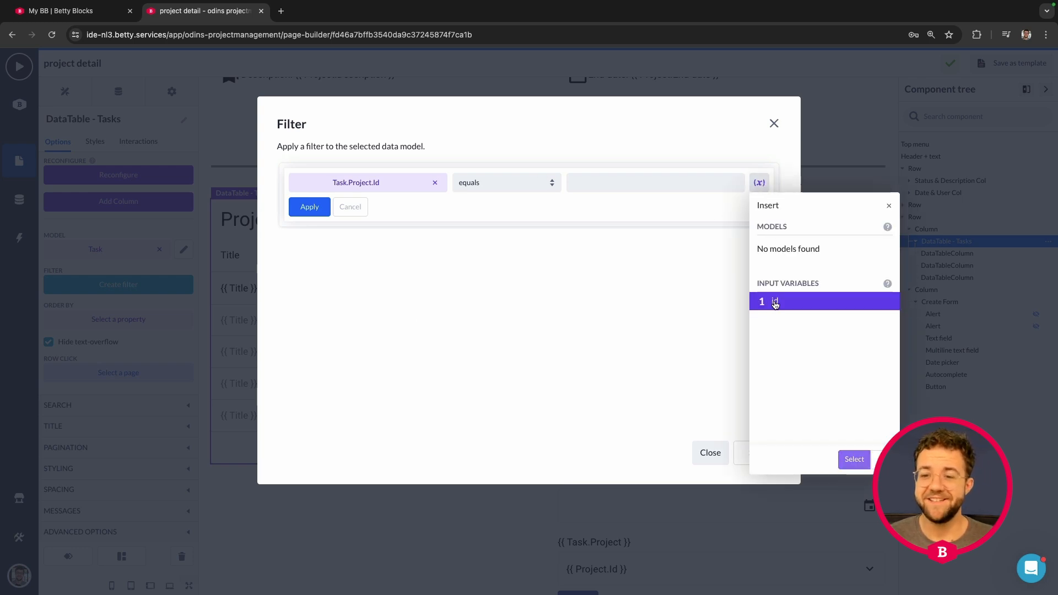
pyautogui.click(855, 459)
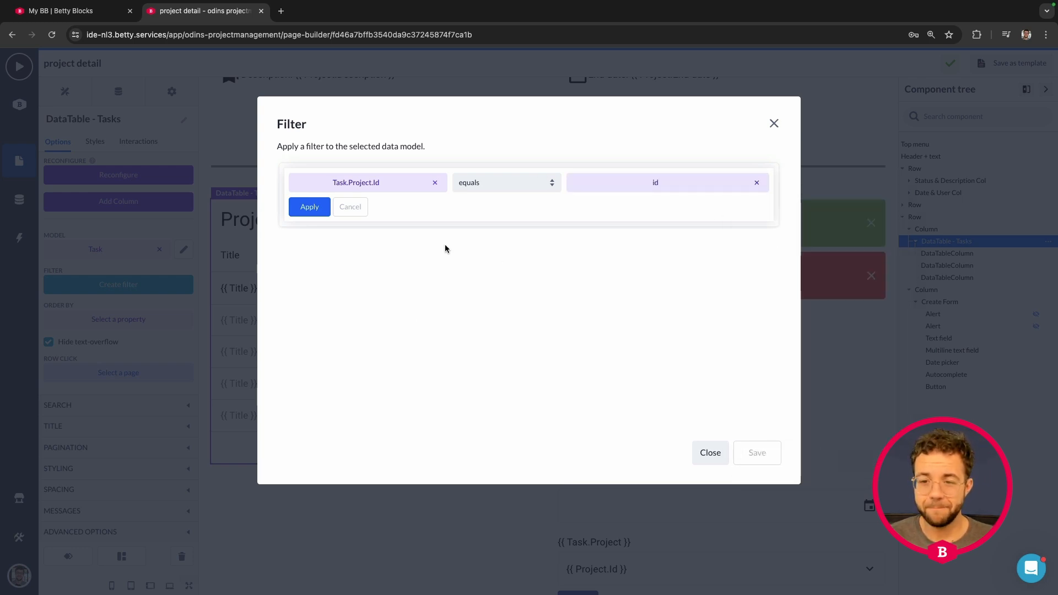
pyautogui.click(309, 208)
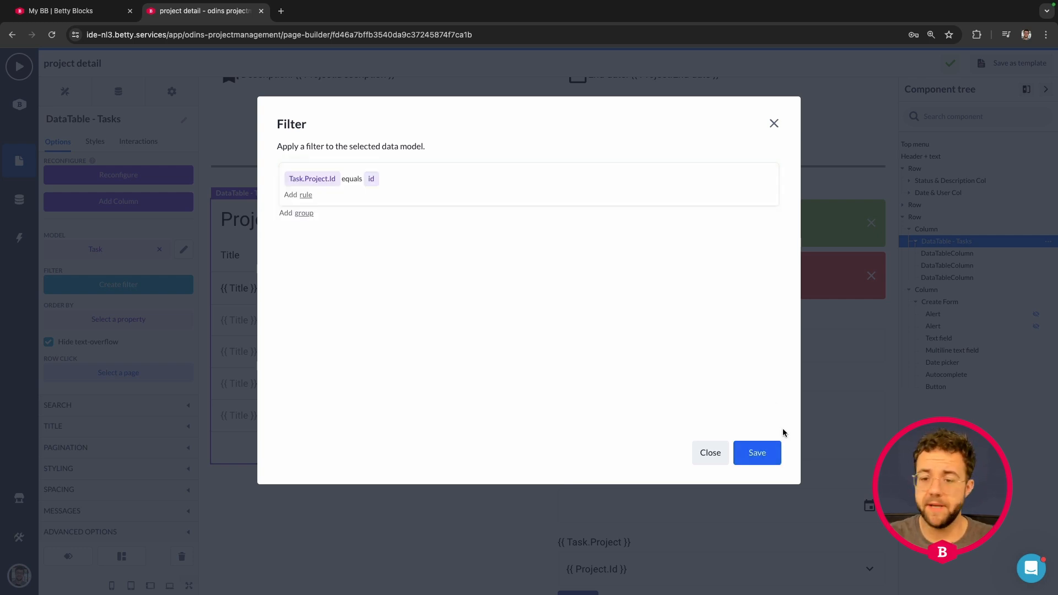
pyautogui.click(759, 453)
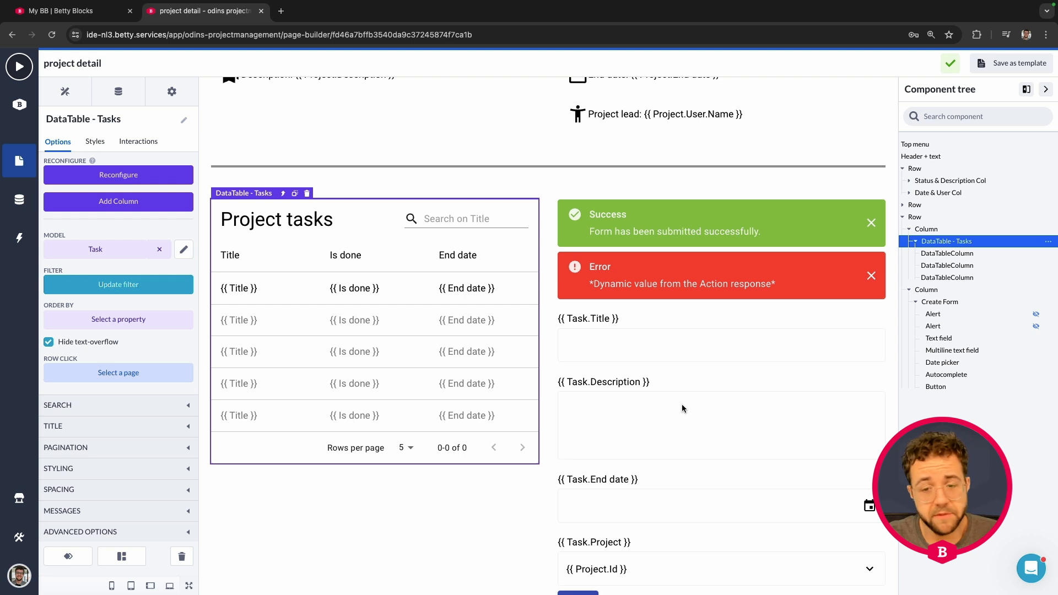
# Open the live application and go from the Projects overview to the "Buy a cool painting" project.
pyautogui.click(673, 384)
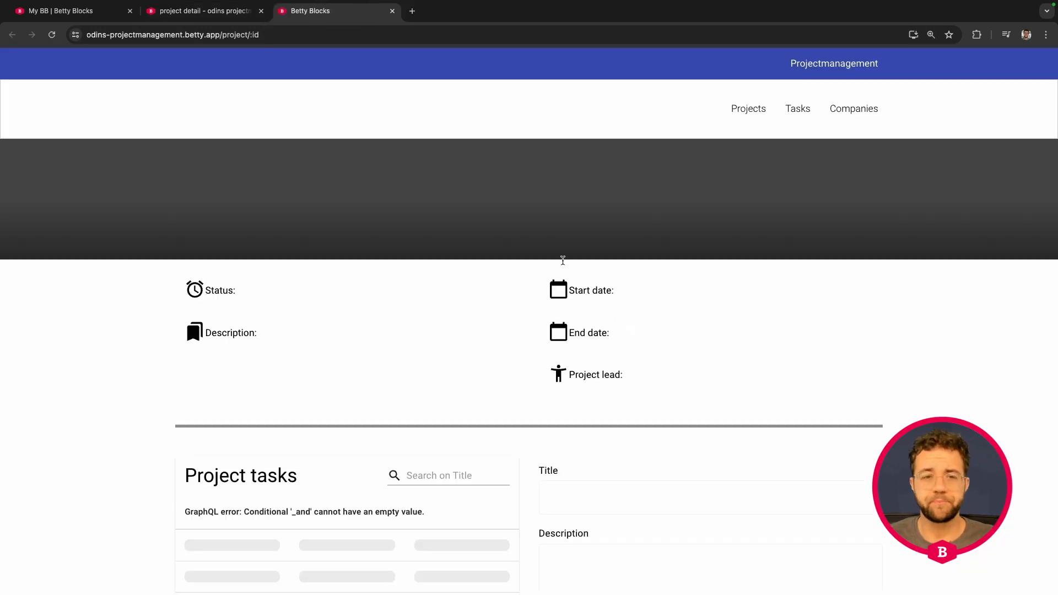
pyautogui.click(739, 109)
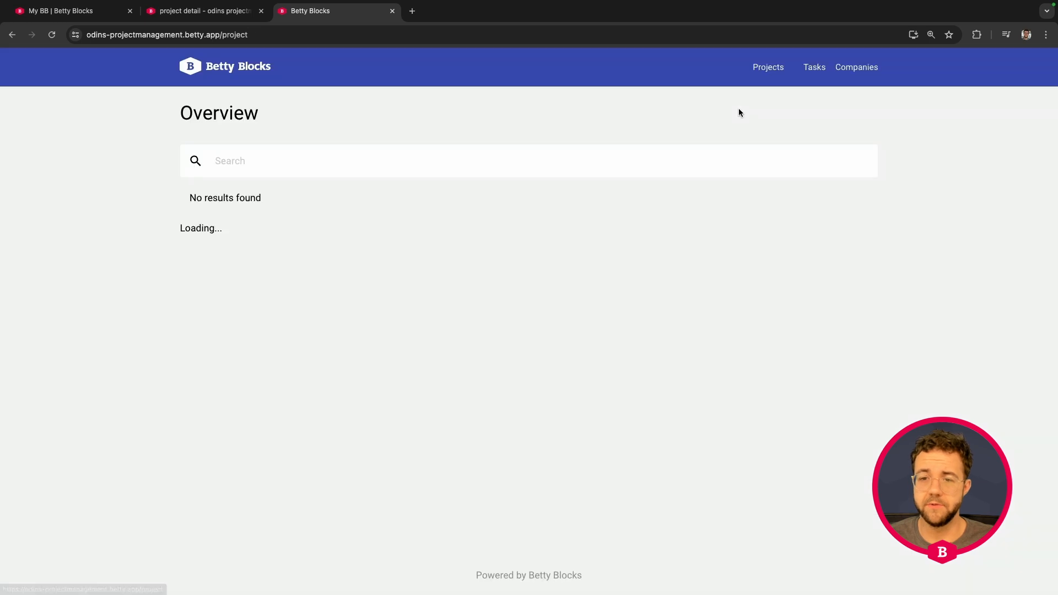
pyautogui.click(253, 425)
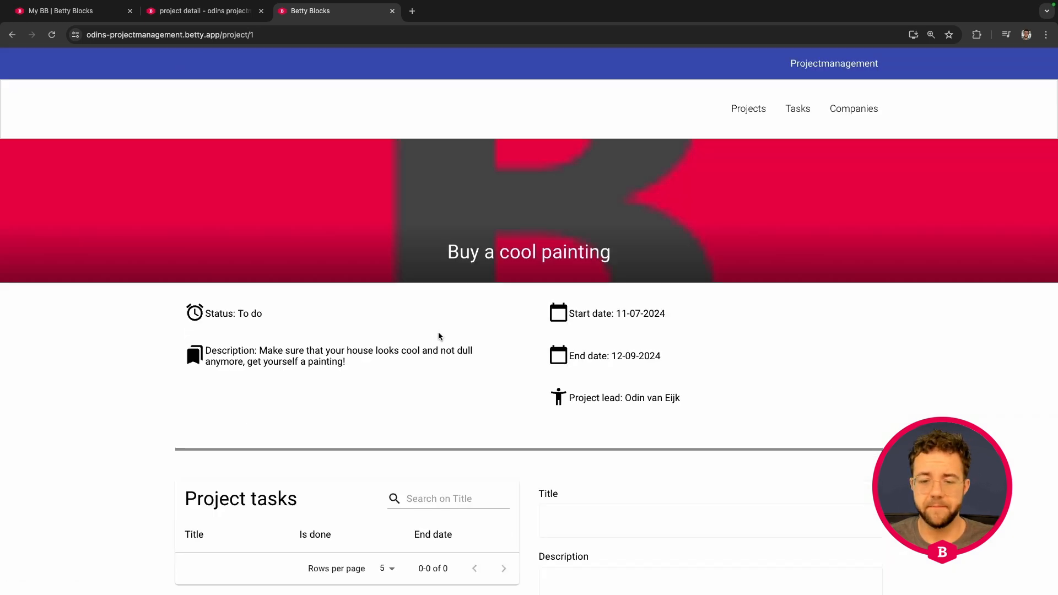
# Fill in the task form with title "Pick a cool painting" and description "You would like a painting that matches your interior.".
pyautogui.scroll(-3, 439, 332)
pyautogui.scroll(-1, 438, 331)
pyautogui.click(696, 320)
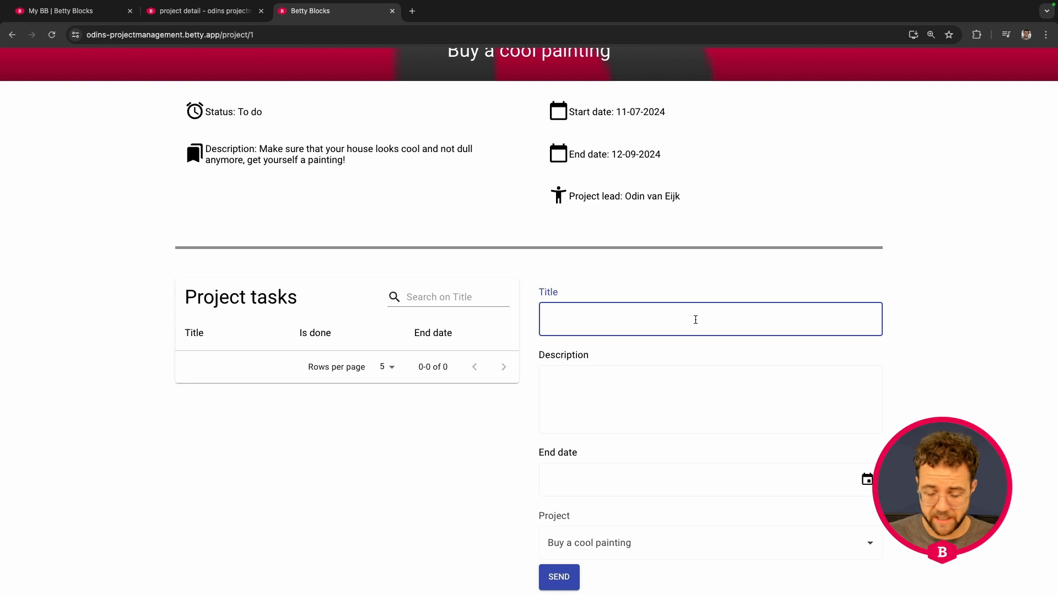
pyautogui.write('Pick a cool painting')
pyautogui.click(727, 391)
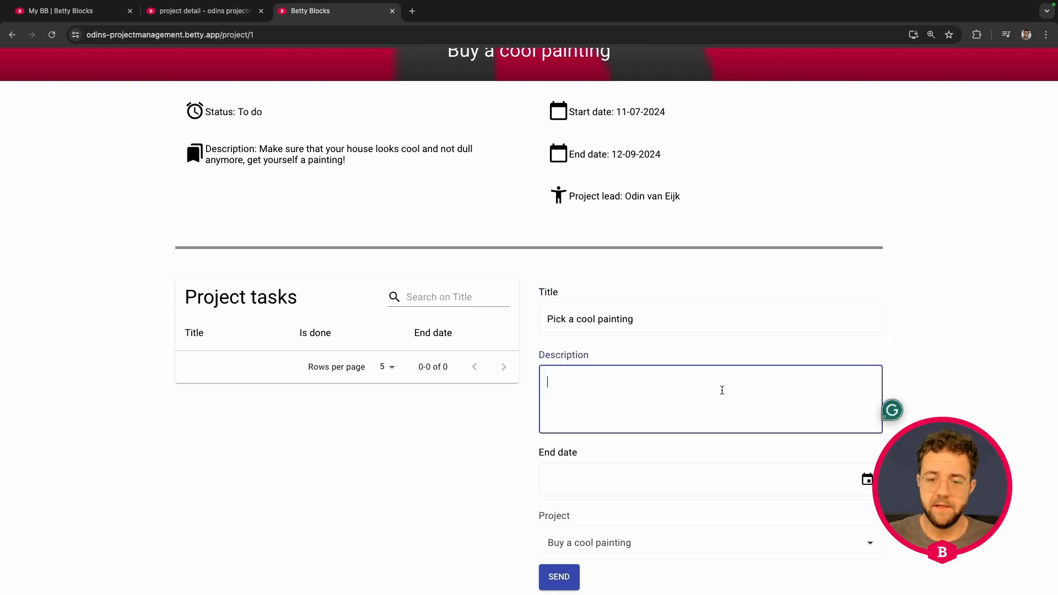
pyautogui.write('You would like ')
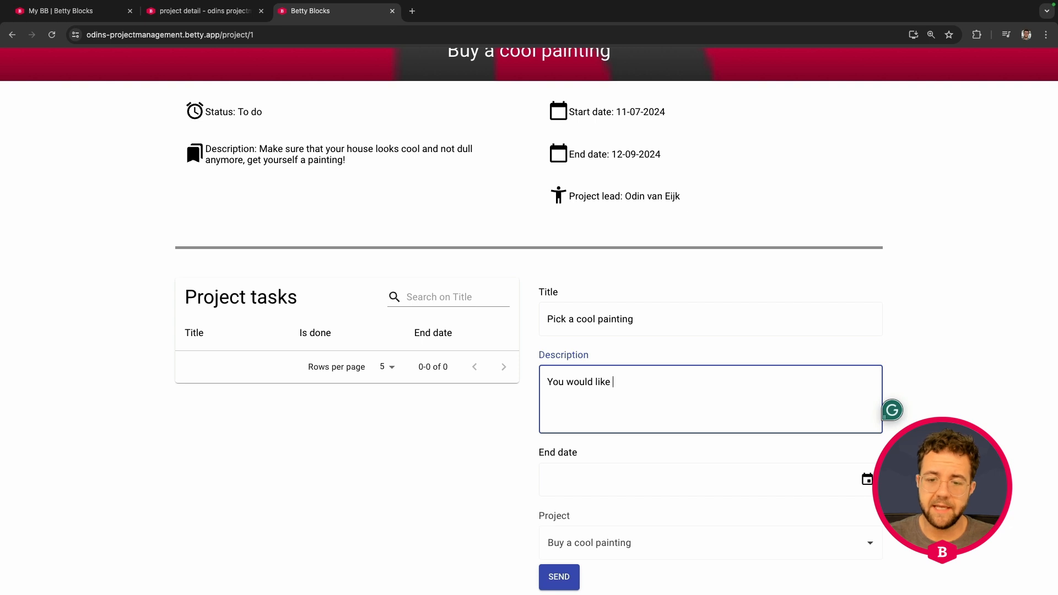
pyautogui.write('a painting that ')
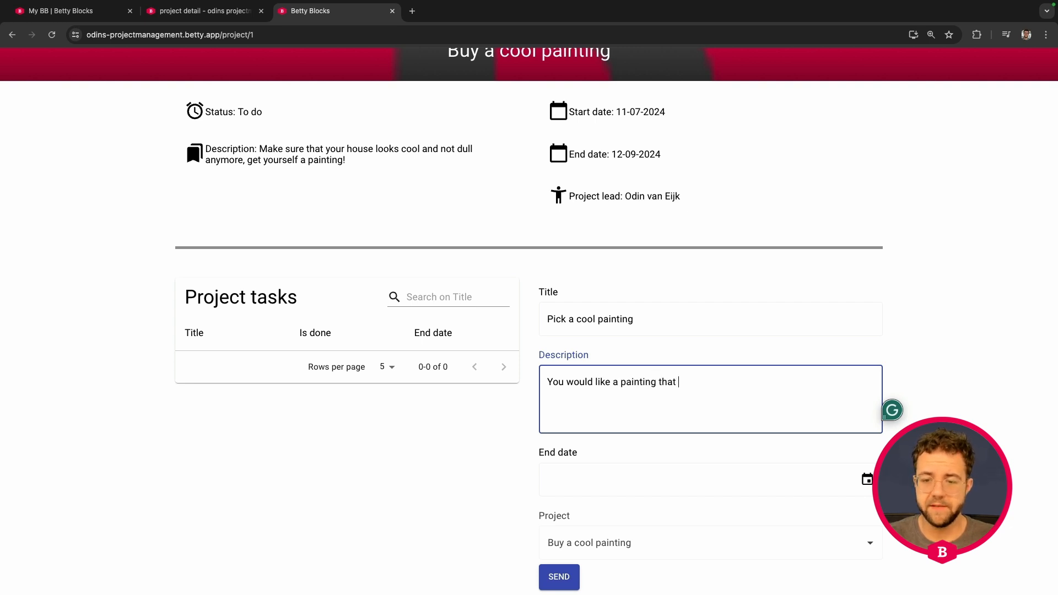
pyautogui.write('matches your inte')
pyautogui.write('or.')
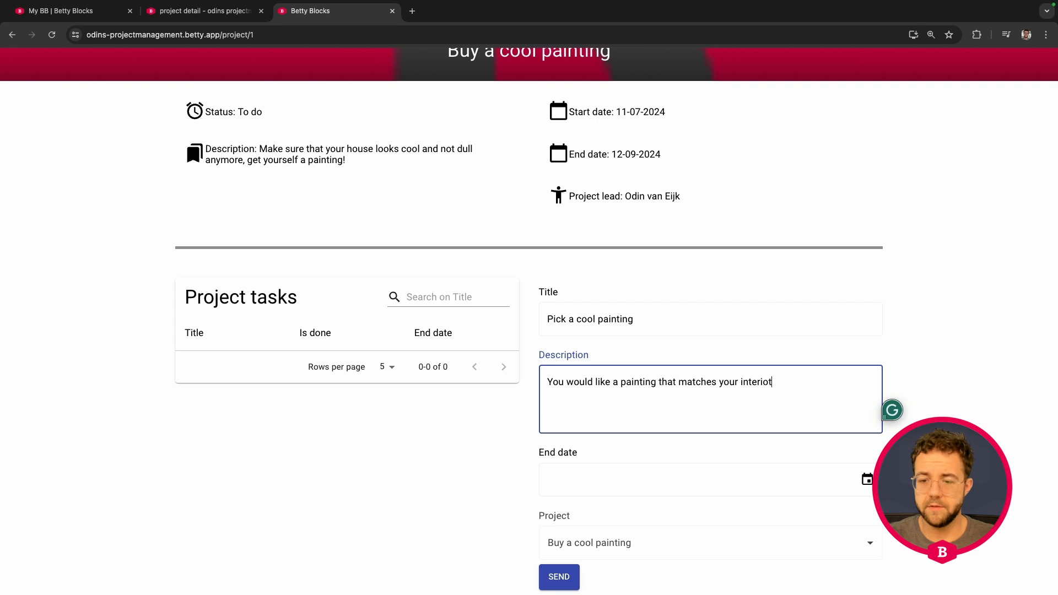
# Set the new task's end date to 17/07/2024.
pyautogui.scroll(-1, 761, 465)
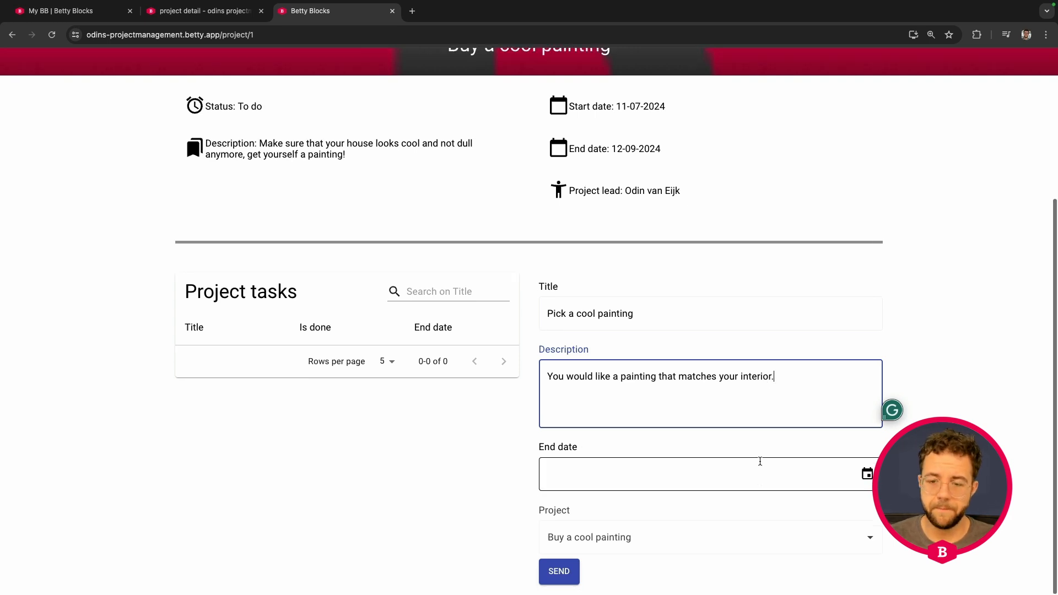
pyautogui.click(760, 475)
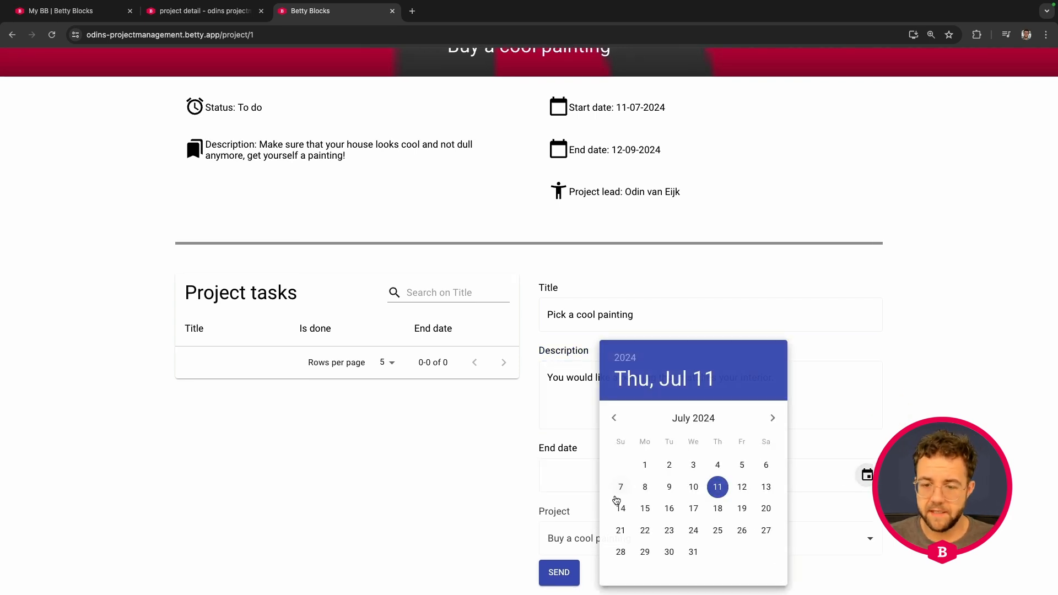
pyautogui.click(693, 508)
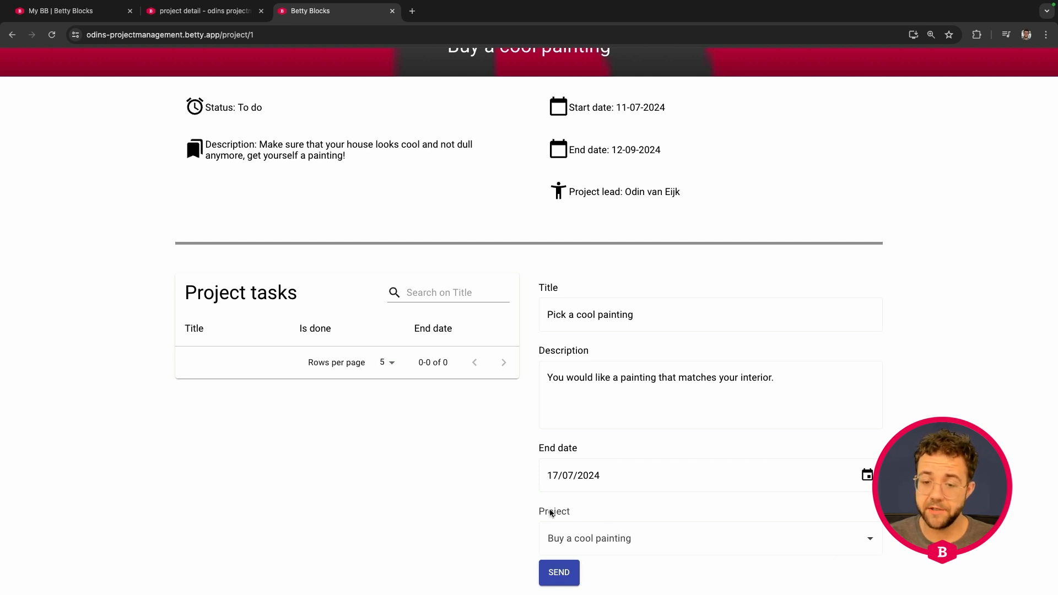
# Submit the task form and reload the project page to check the Project tasks table.
pyautogui.scroll(3, 711, 161)
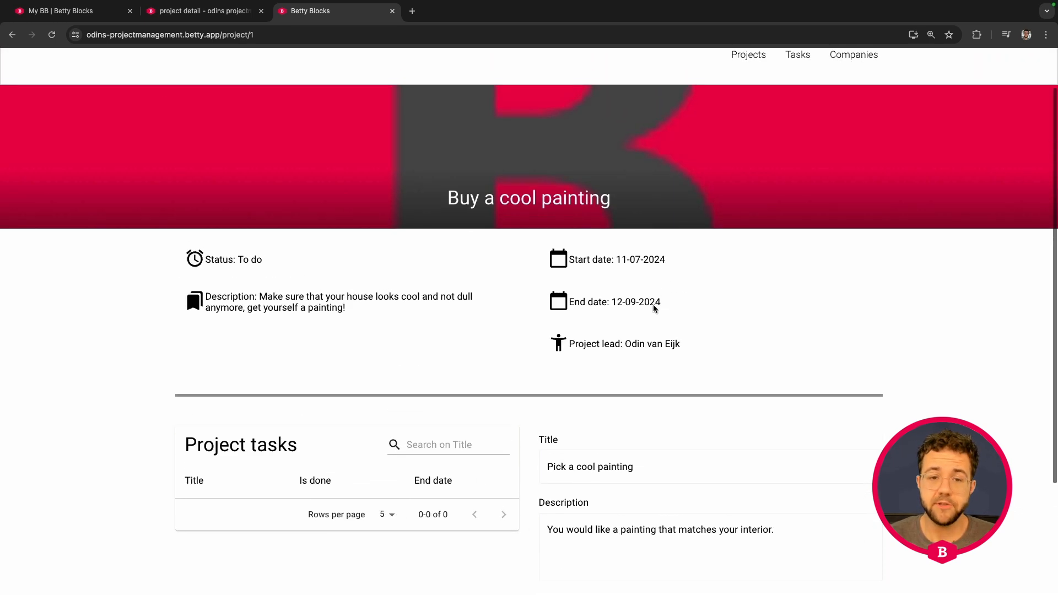
pyautogui.scroll(-3, 184, 379)
pyautogui.click(568, 573)
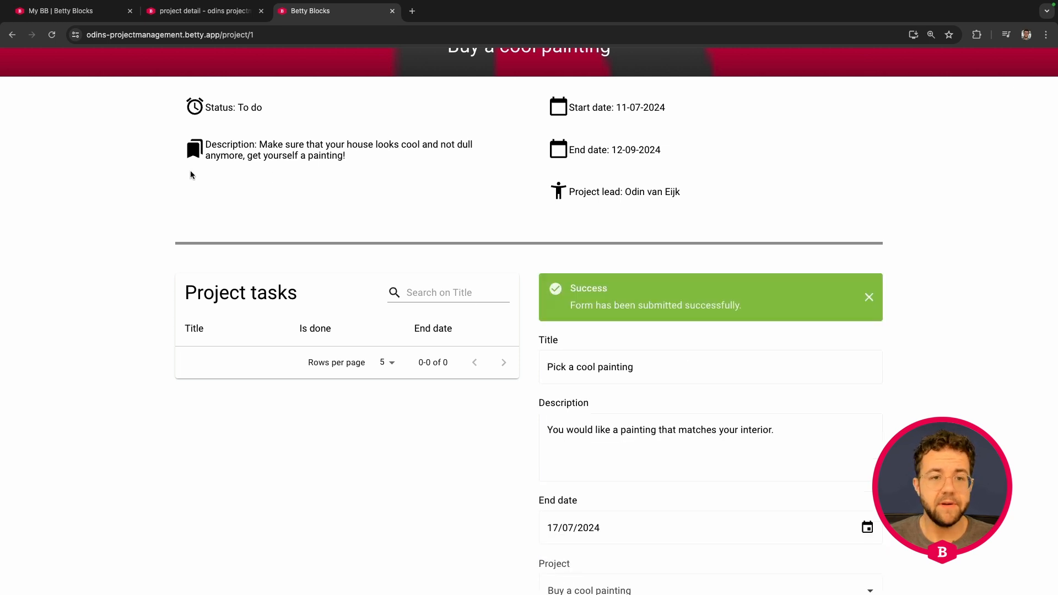
pyautogui.press('super+r')
pyautogui.scroll(-3, 120, 159)
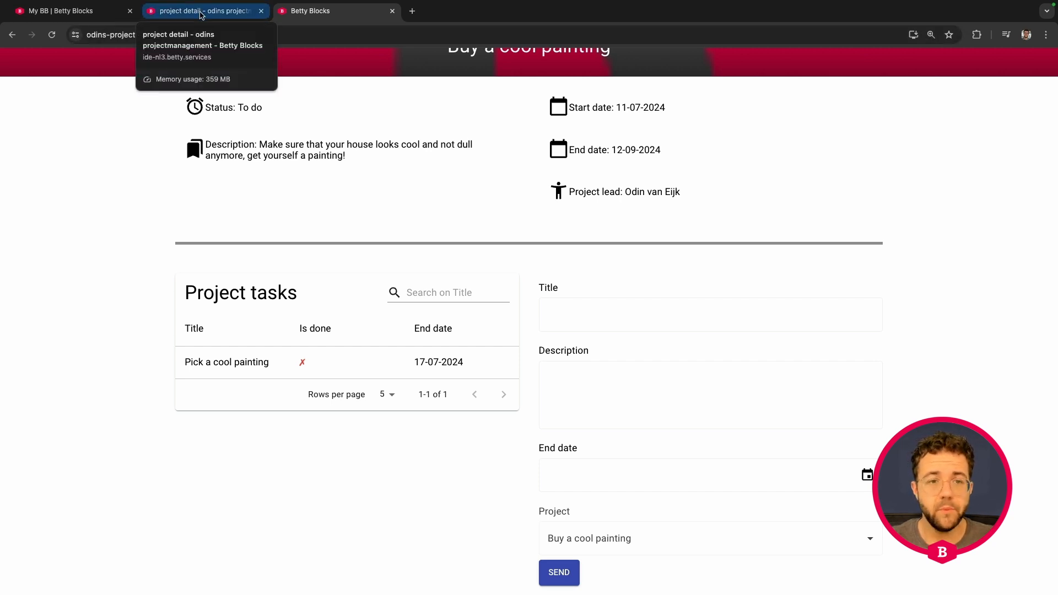
# Return to the page builder, select the Create Form and examine its interactions, options and styles.
pyautogui.click(226, 17)
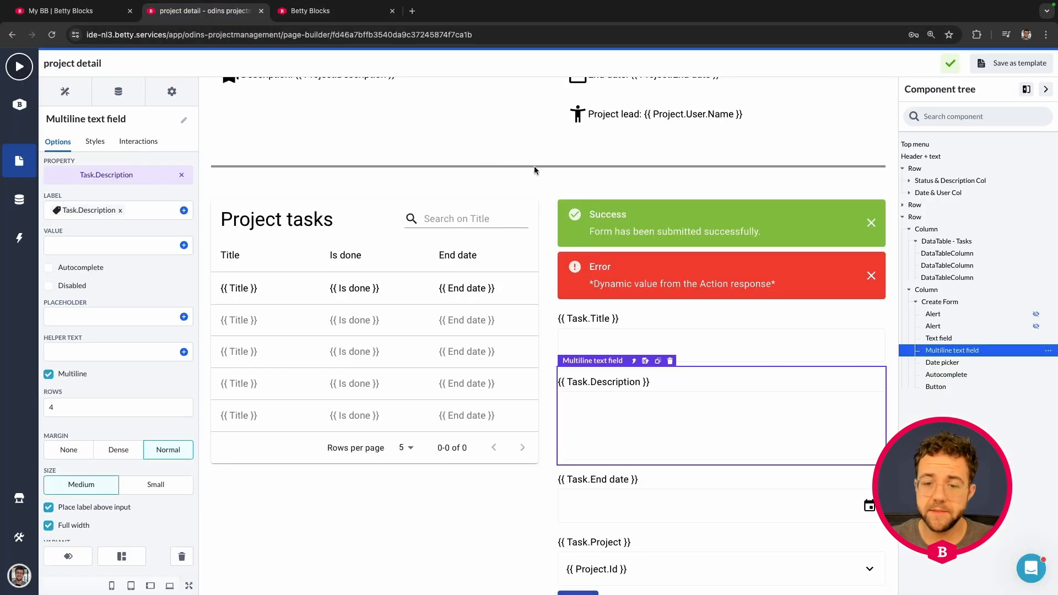
pyautogui.click(633, 361)
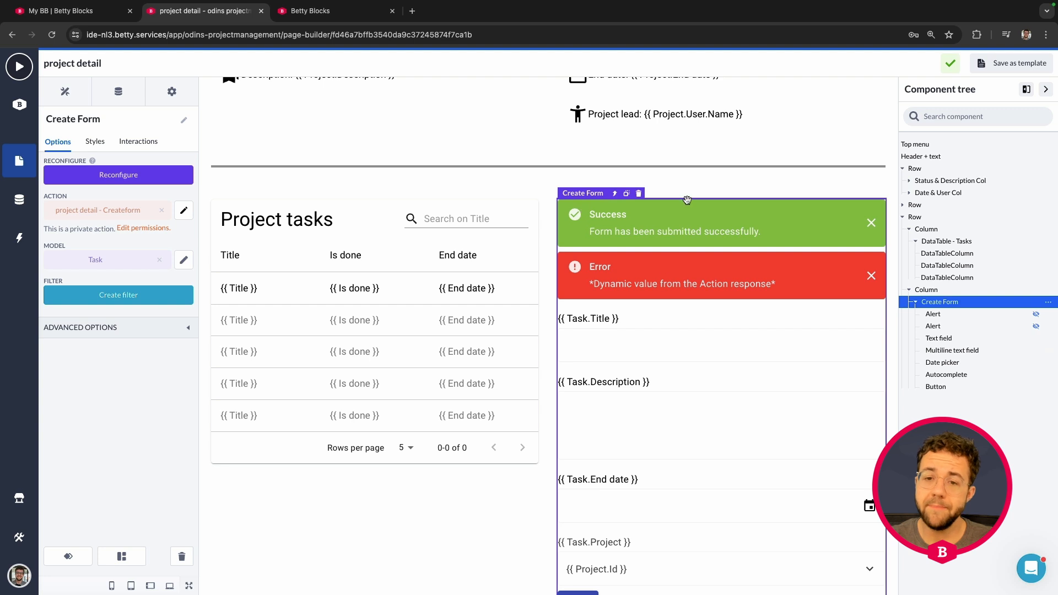
pyautogui.click(135, 145)
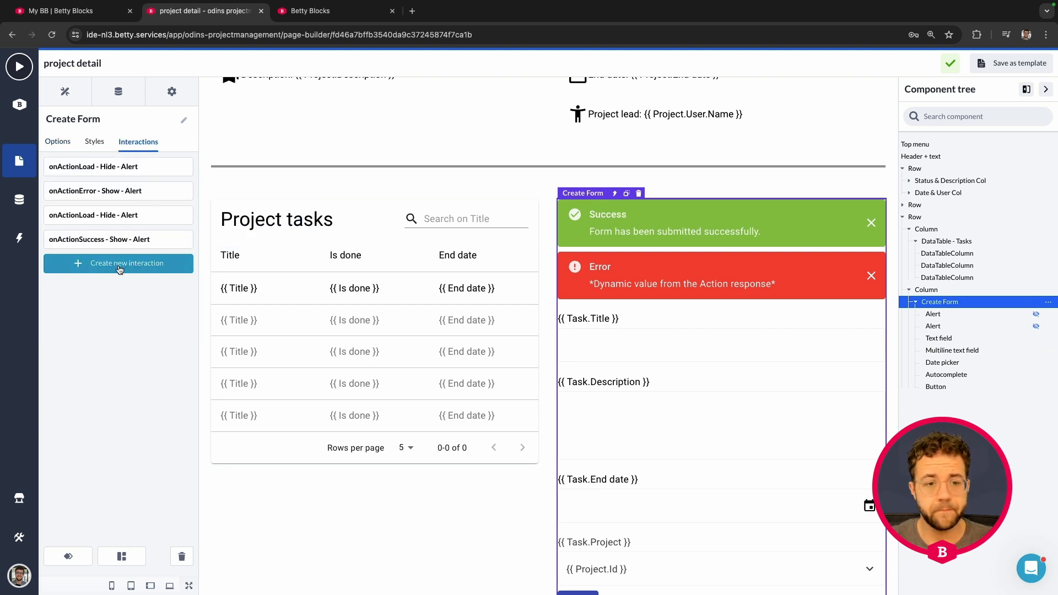
pyautogui.click(56, 142)
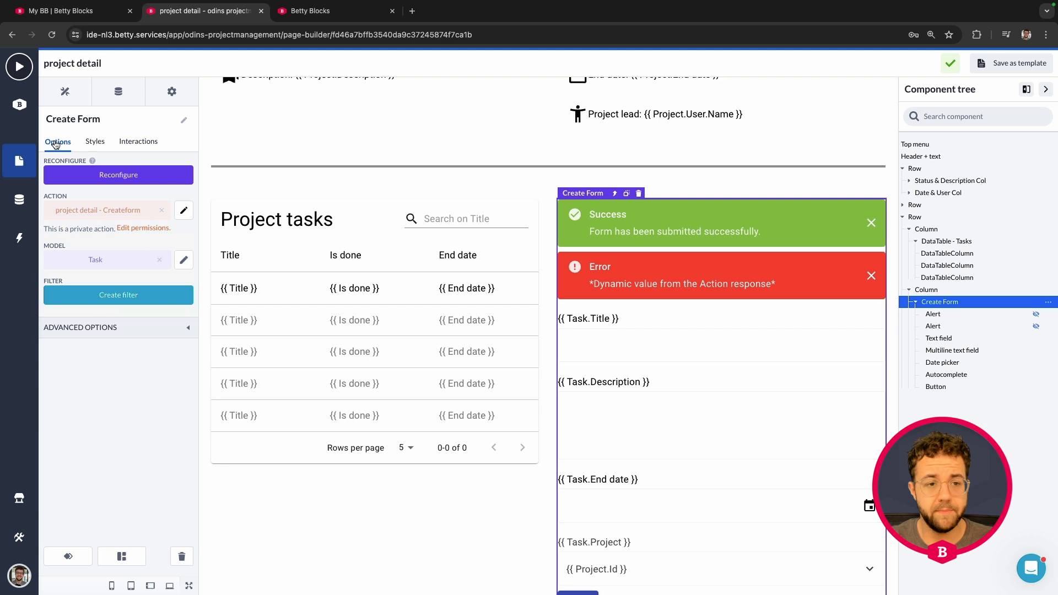
pyautogui.click(95, 142)
# Start a new interaction on the Create Form, triggered by the onActionSuccess event.
pyautogui.click(138, 144)
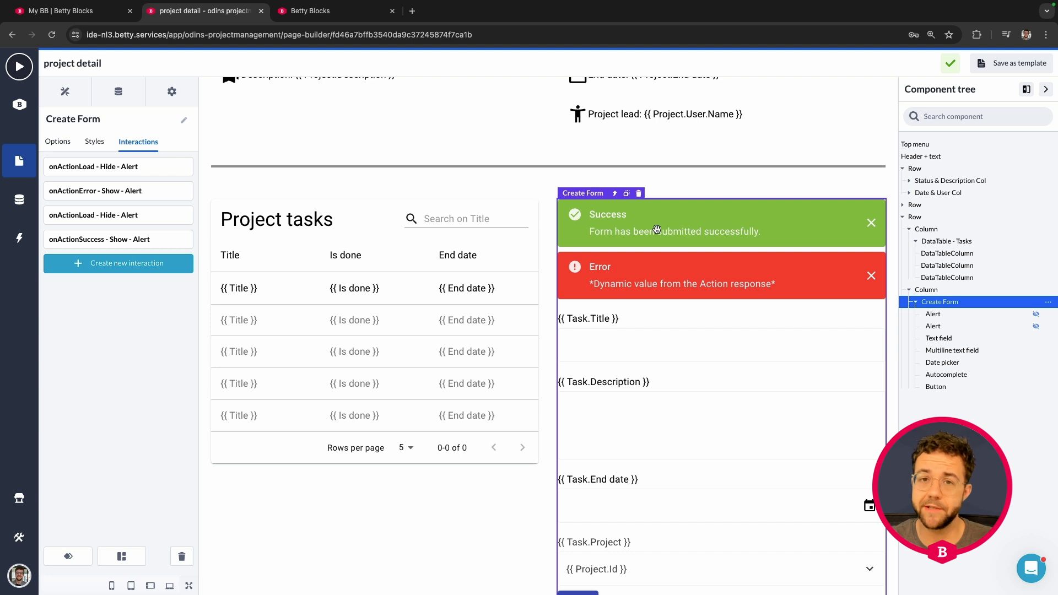
pyautogui.click(100, 268)
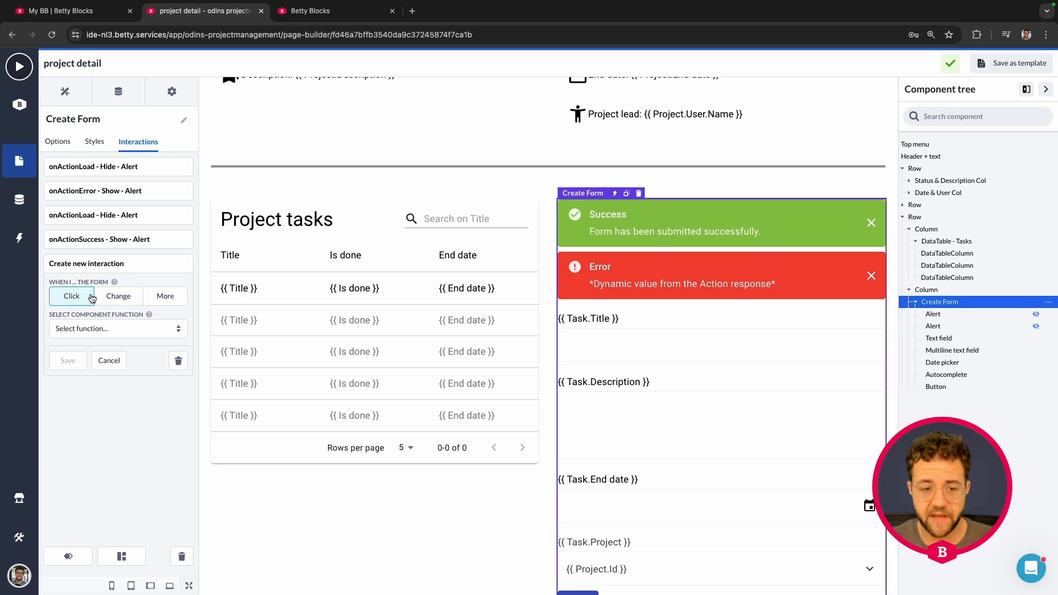
pyautogui.click(113, 298)
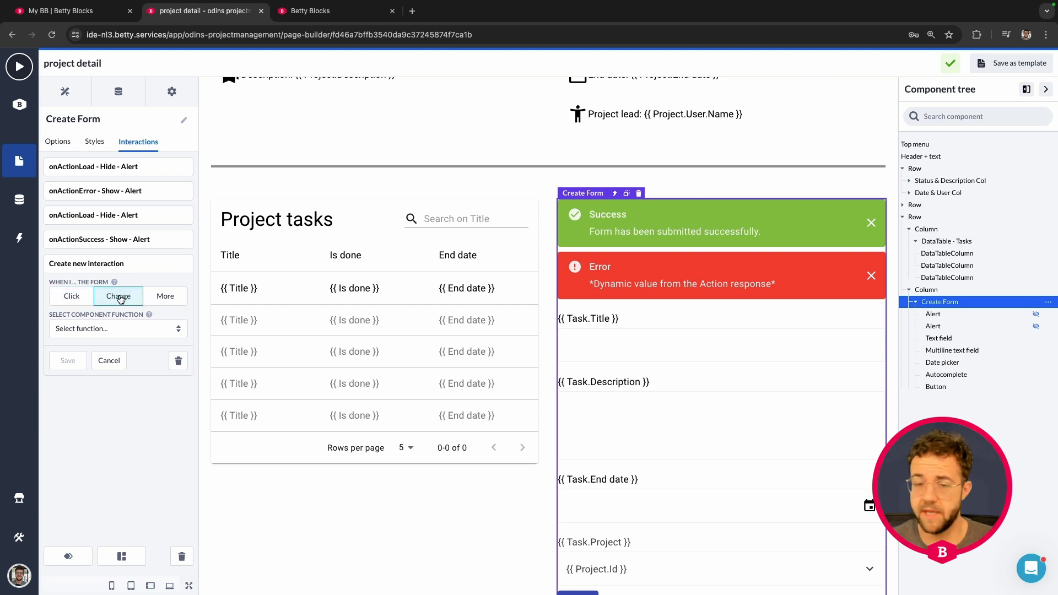
pyautogui.click(164, 296)
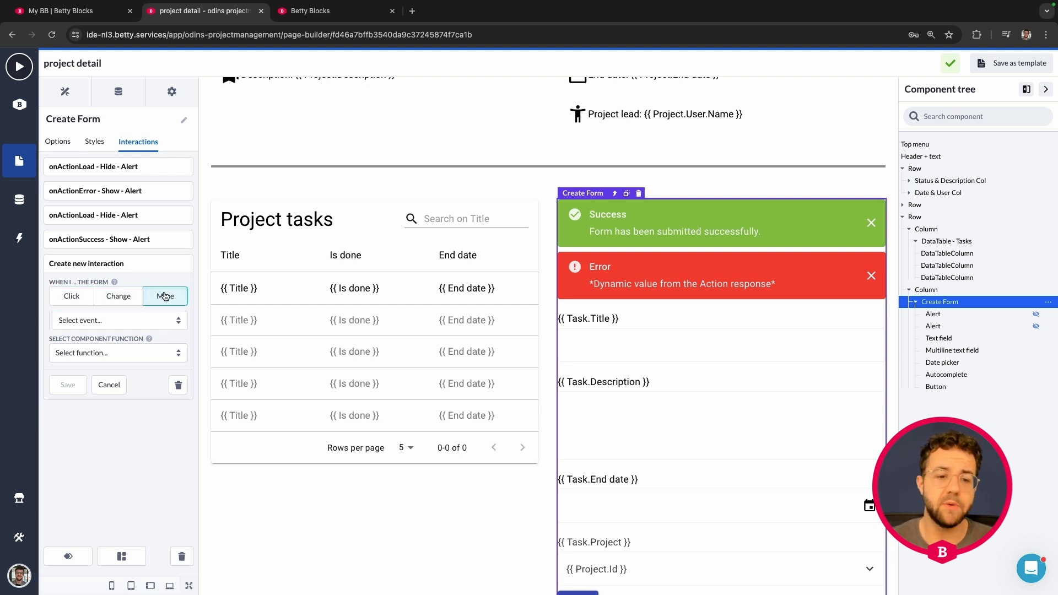
pyautogui.click(157, 323)
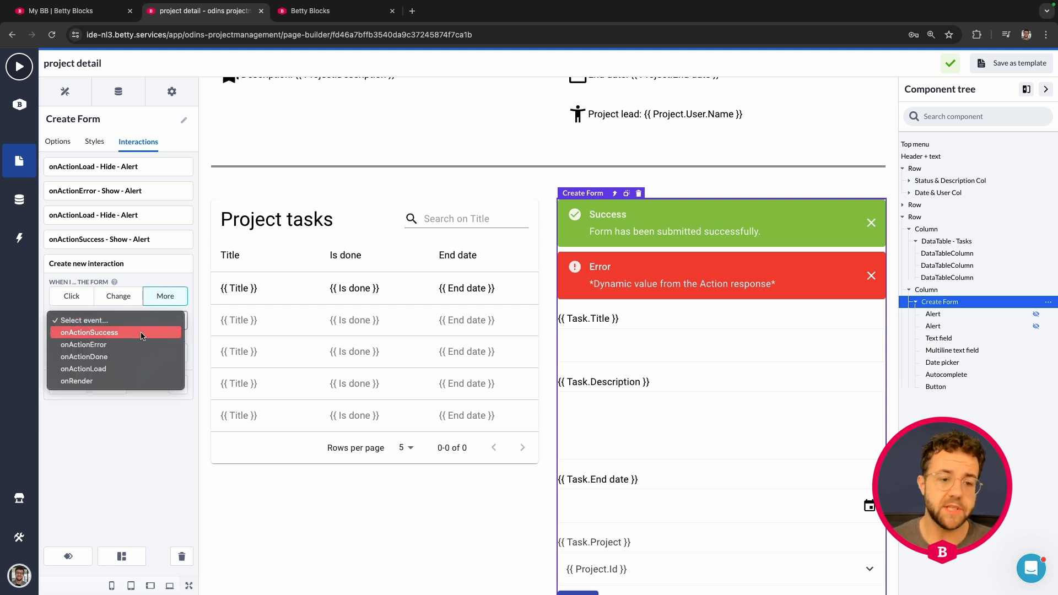
pyautogui.click(142, 334)
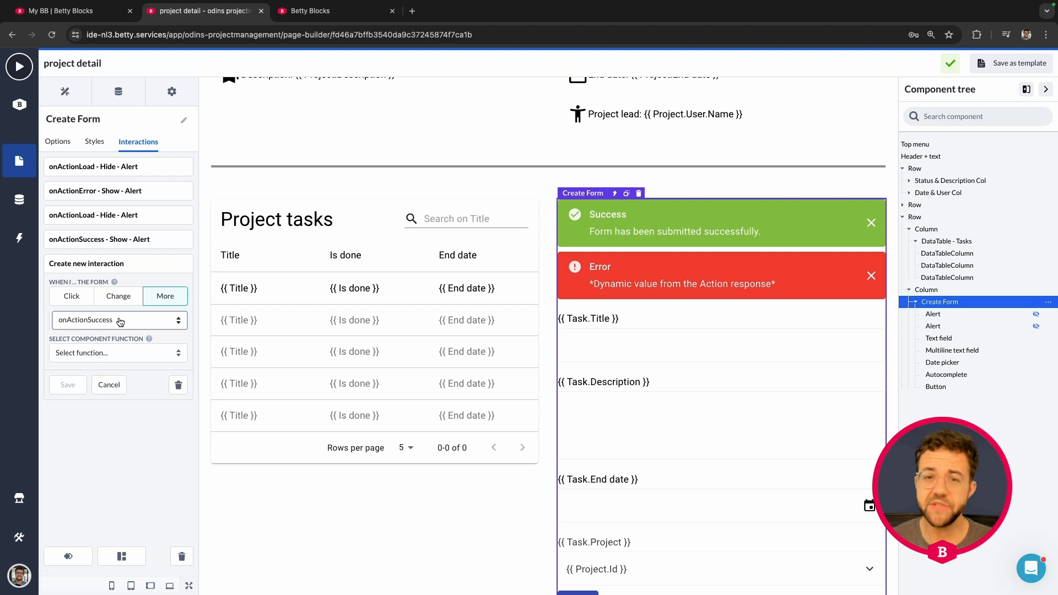
# Make the new interaction Refetch the DataTable - Tasks component and save it.
pyautogui.click(133, 359)
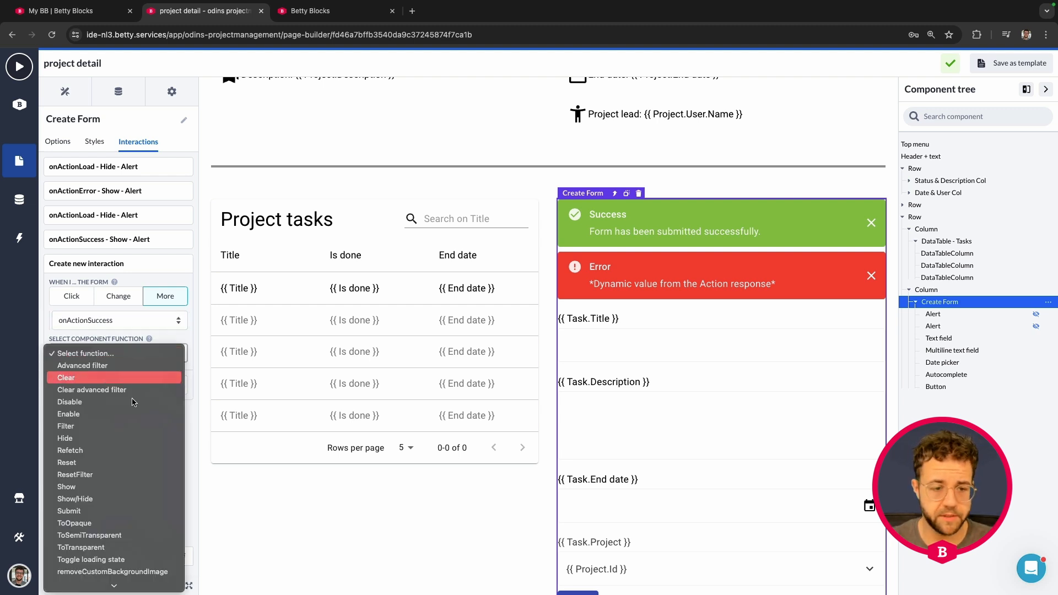
pyautogui.click(112, 451)
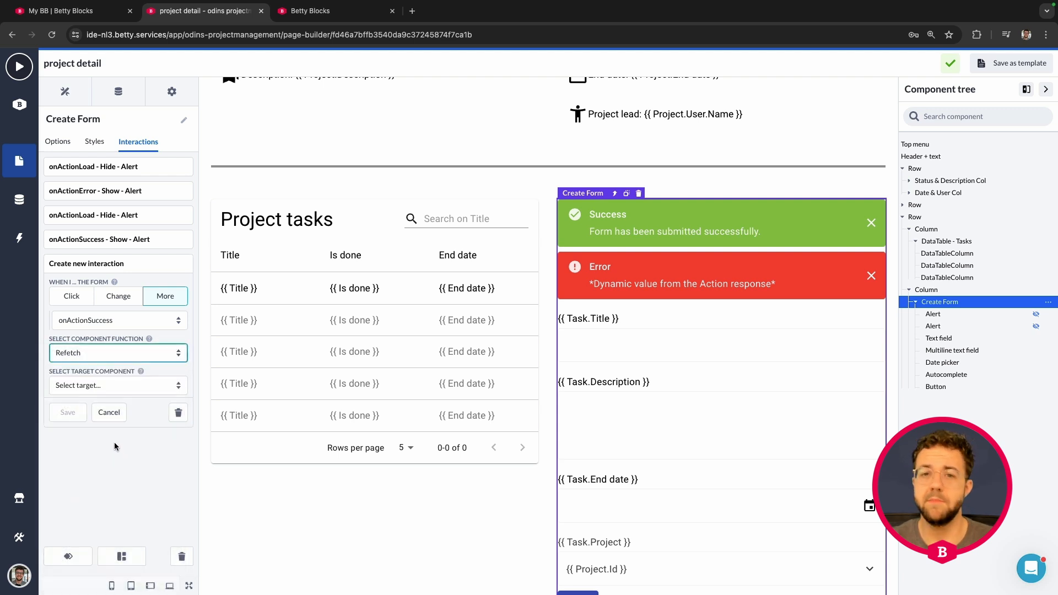
pyautogui.click(133, 386)
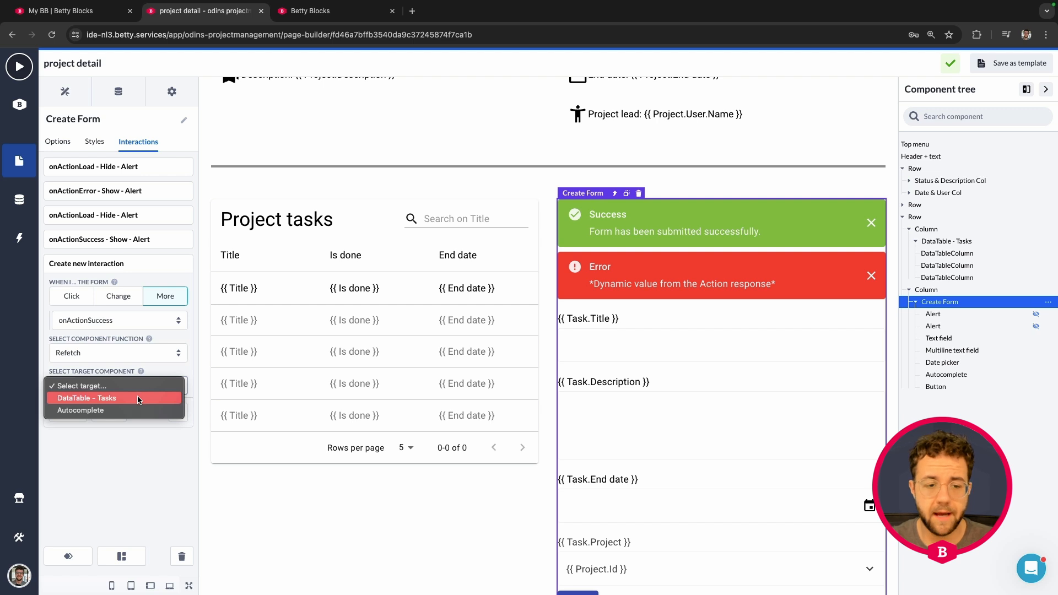
pyautogui.click(139, 399)
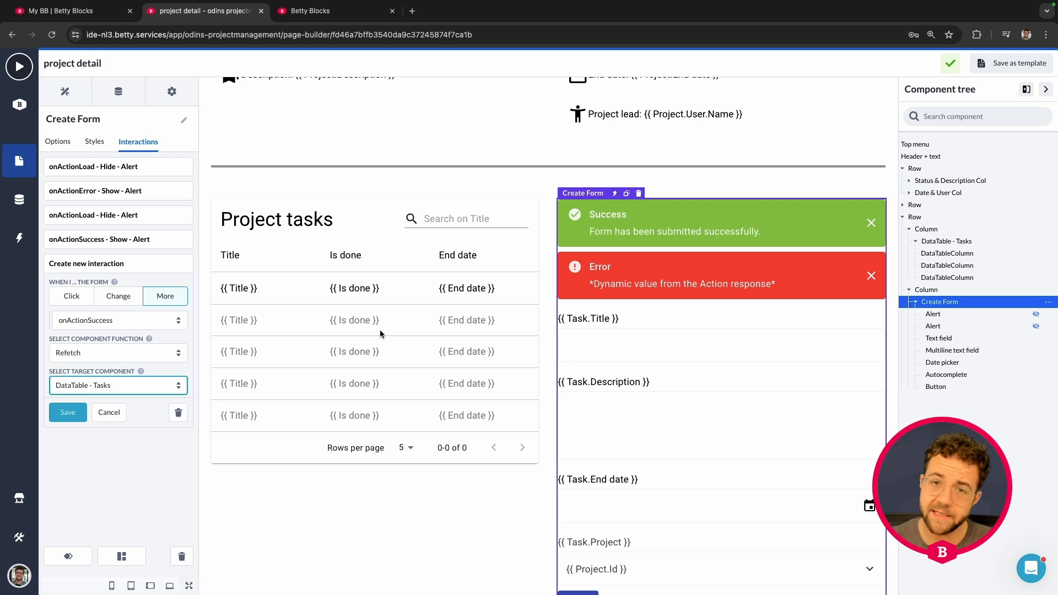
pyautogui.click(68, 414)
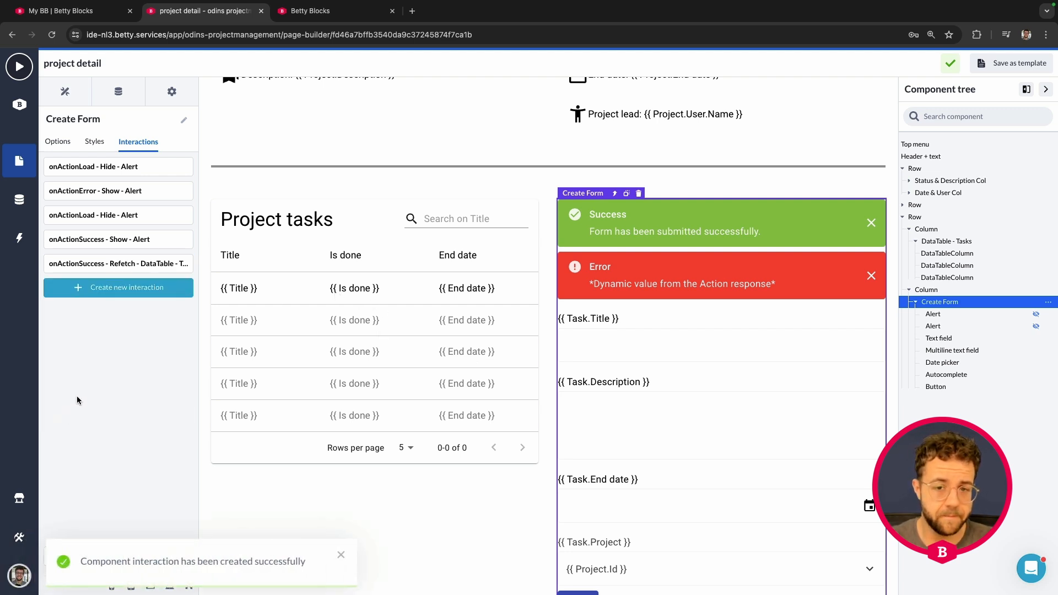
# Open the live preview of the project detail page and examine how it loads without a selected project.
pyautogui.scroll(3, 634, 274)
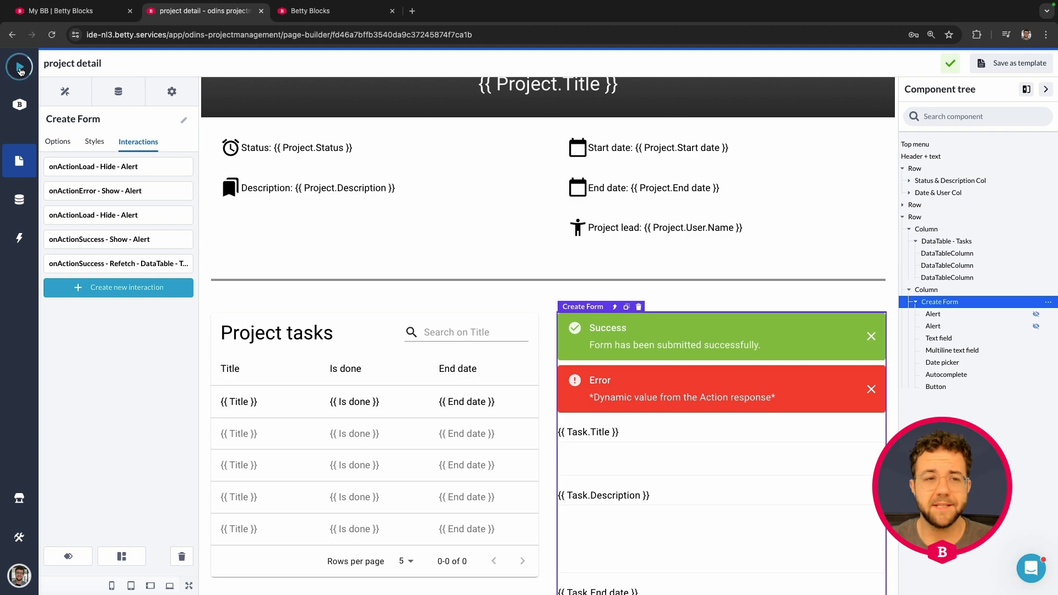
pyautogui.click(19, 68)
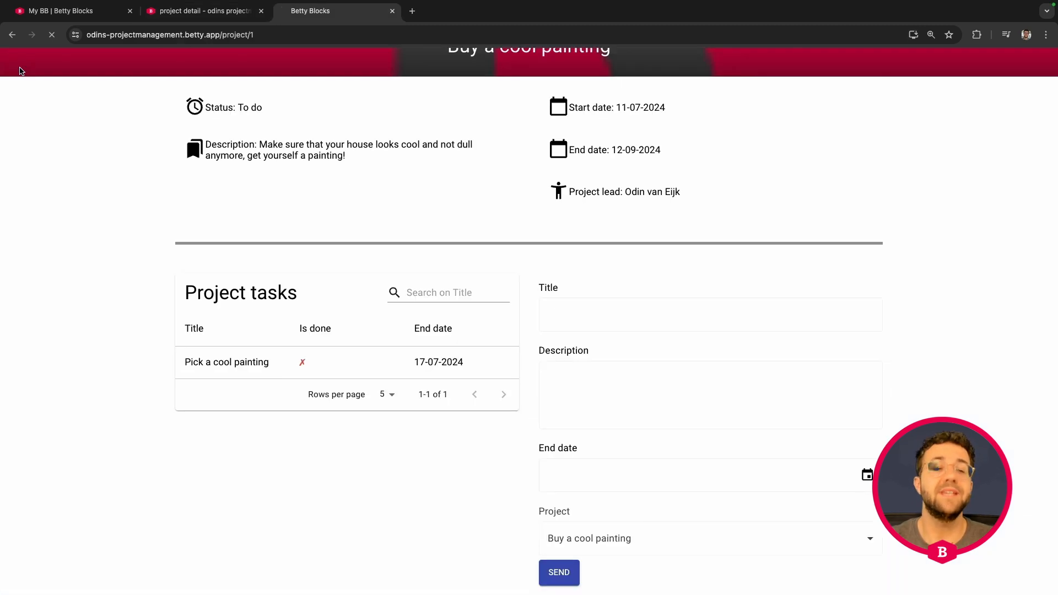
pyautogui.scroll(-1, 660, 205)
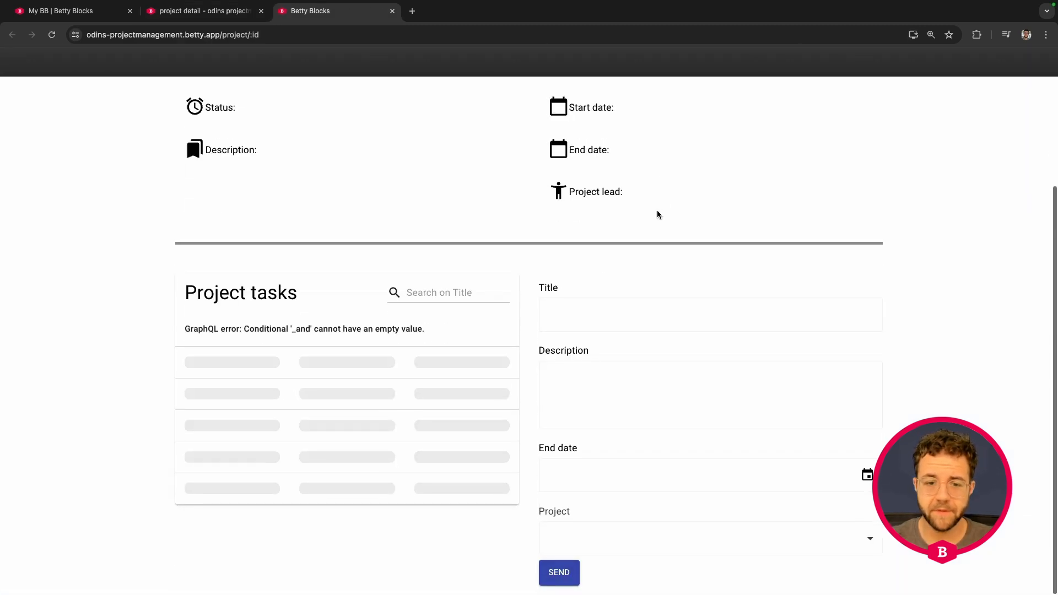
pyautogui.scroll(2, 430, 182)
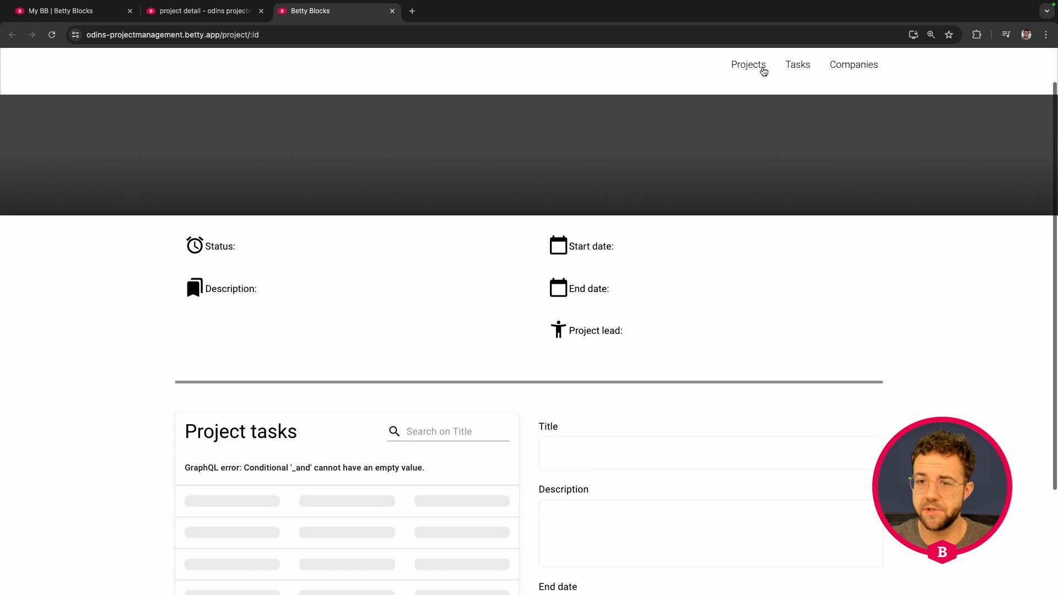
pyautogui.scroll(-1, 606, 155)
pyautogui.scroll(-2, 496, 159)
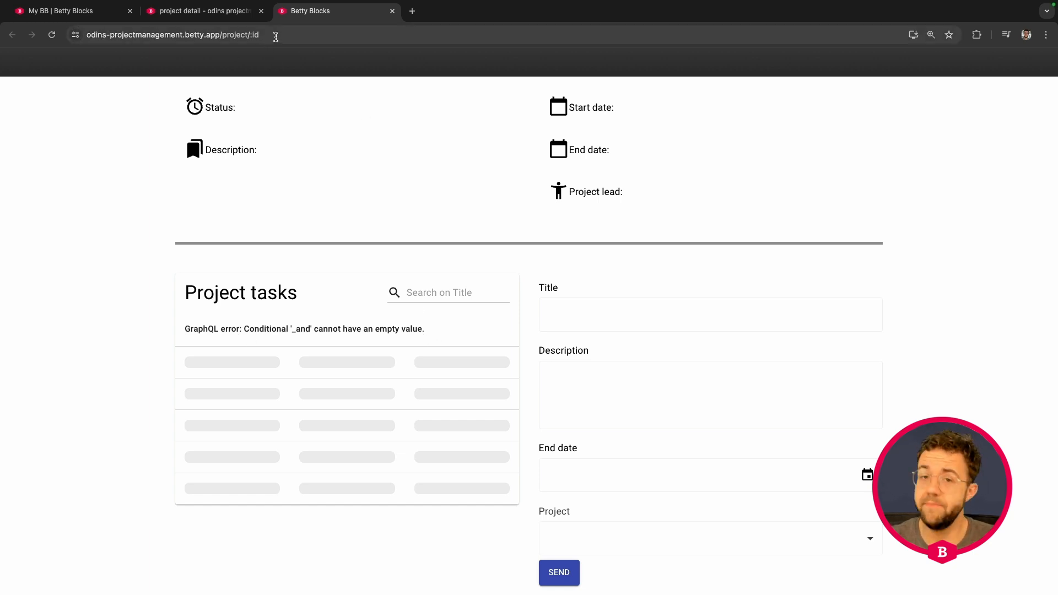
pyautogui.scroll(2, 413, 130)
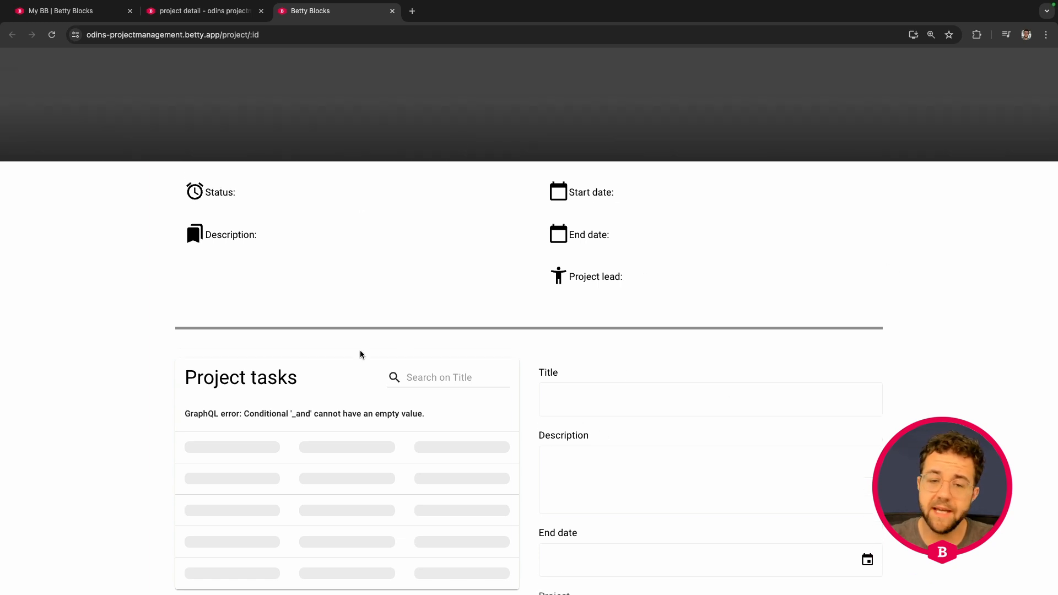
pyautogui.scroll(2, 560, 312)
# Open the "Create a project management application" project from the projects overview and check its Project tasks table.
pyautogui.click(752, 108)
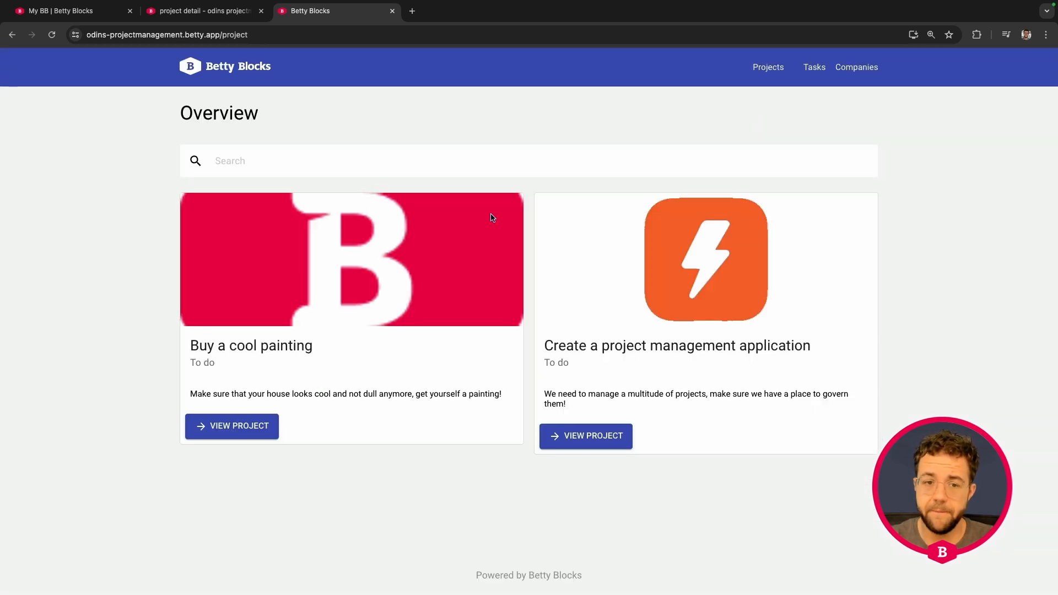
pyautogui.click(591, 436)
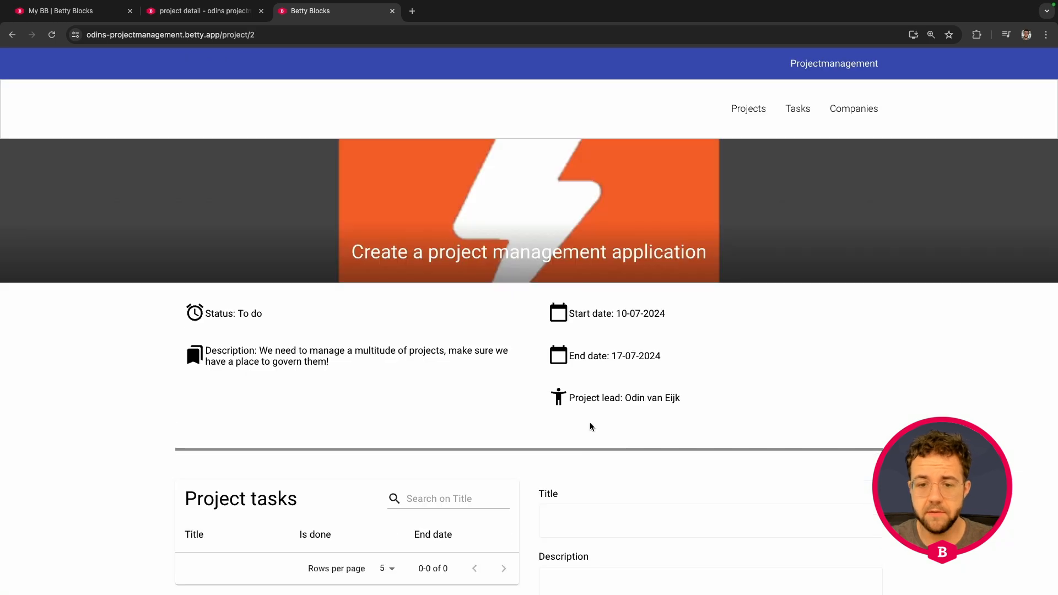
pyautogui.scroll(-1, 464, 308)
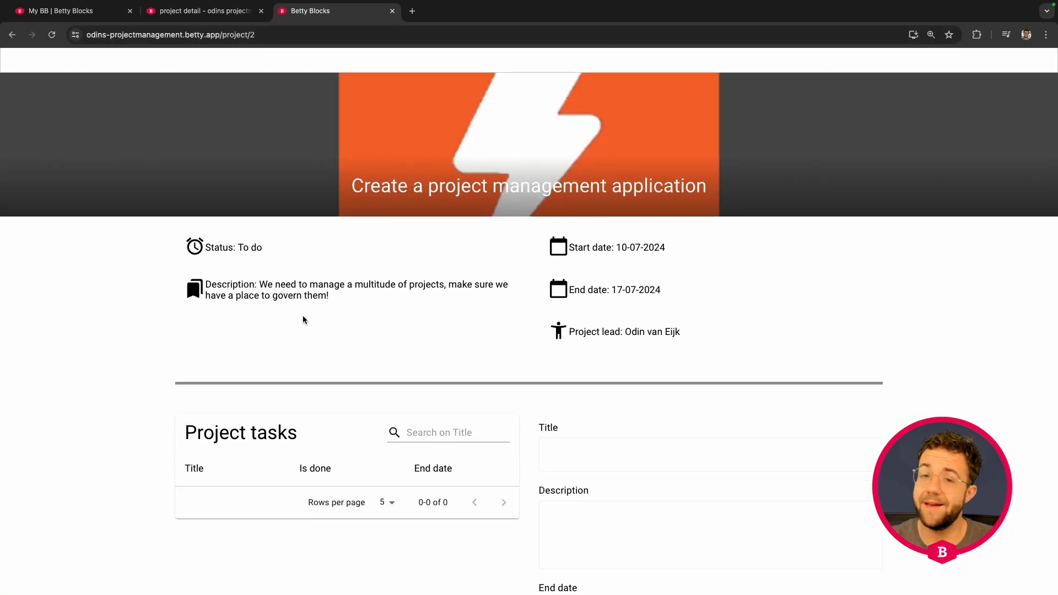
pyautogui.scroll(-1, 306, 317)
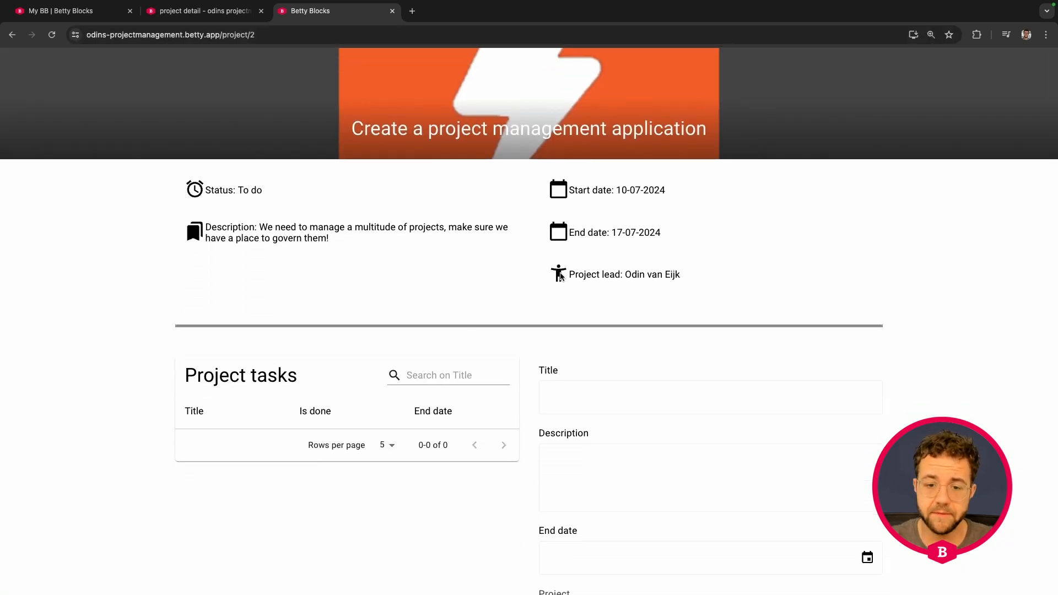
# Go back to the projects overview and open the "Buy a cool painting" project at its task form.
pyautogui.scroll(2, 560, 279)
pyautogui.click(748, 109)
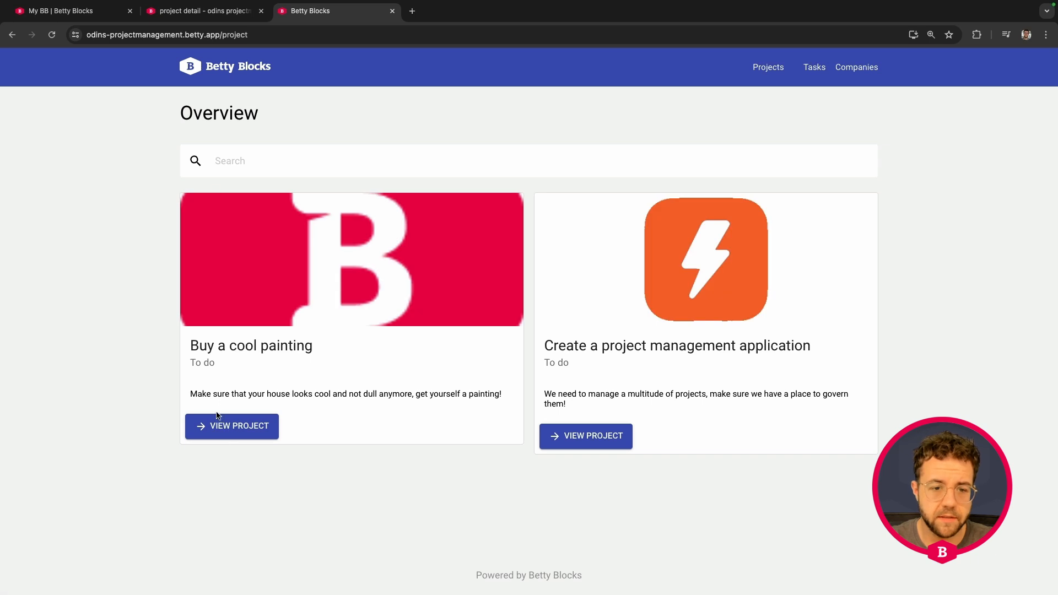
pyautogui.click(221, 428)
pyautogui.scroll(-4, 566, 400)
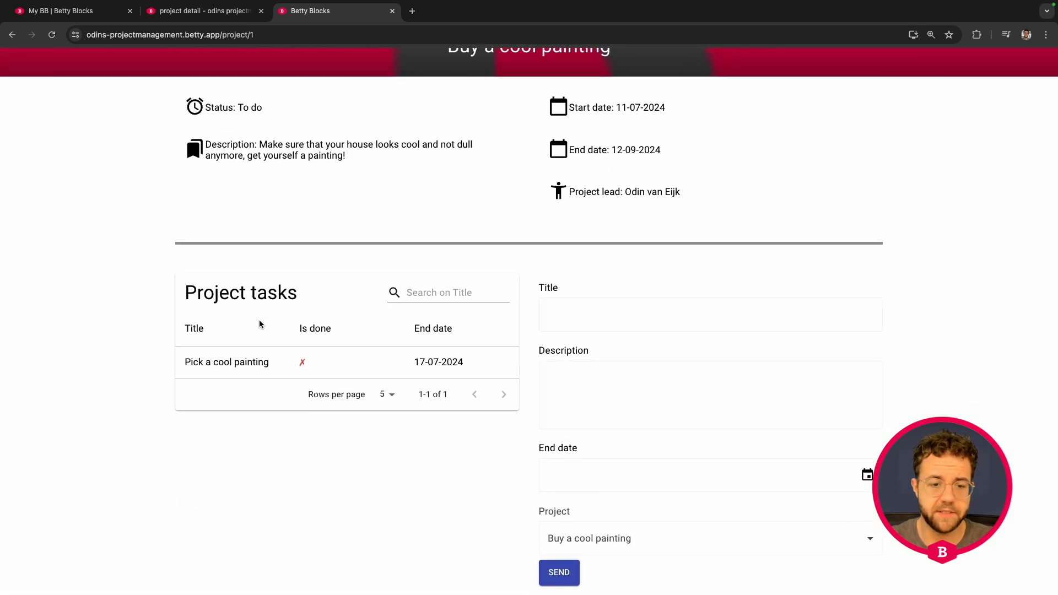
# Fill in the task form with title "Safe up for the cool painting" and description "because we need the money, to buy the cool painting.".
pyautogui.click(607, 317)
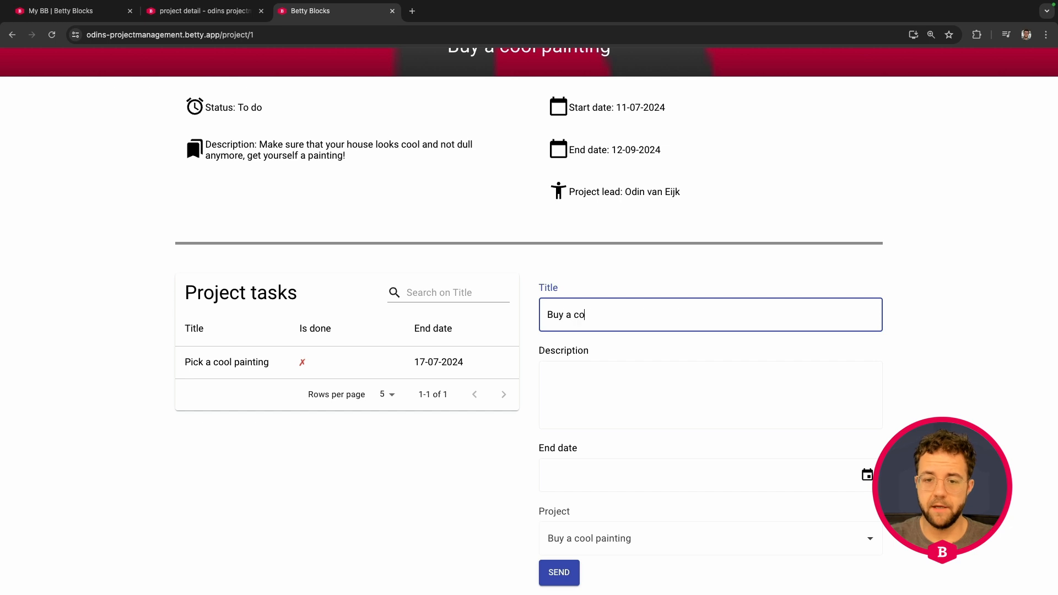
pyautogui.hotkey('alt', 'BackSpace')
pyautogui.hotkey('alt', 'BackSpace')
pyautogui.hotkey('alt', 'BackSpace')
pyautogui.hotkey('alt', 'BackSpace')
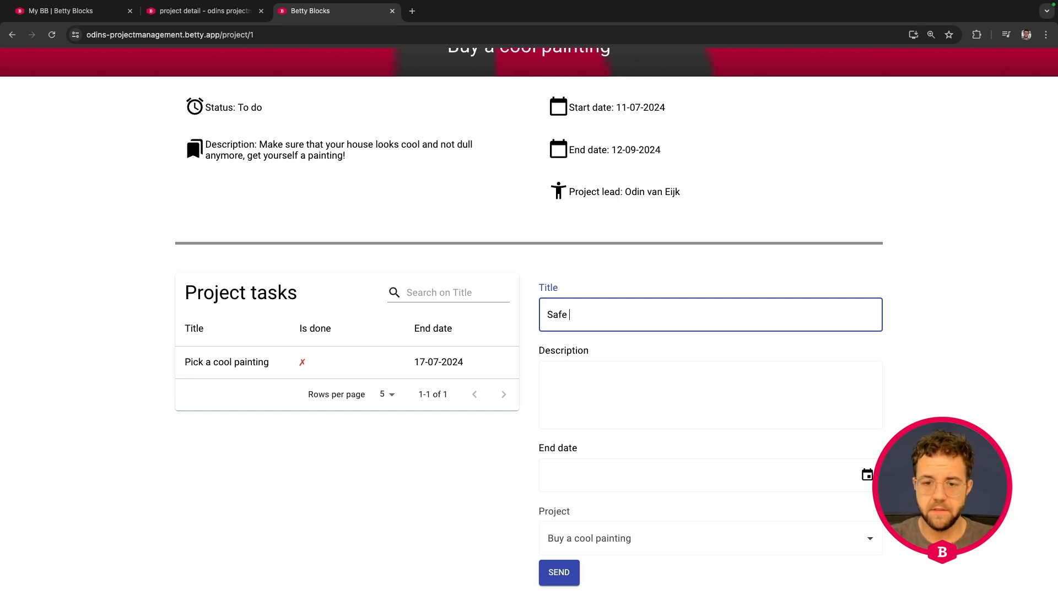
pyautogui.write('Safe up for the cool painting')
pyautogui.click(628, 394)
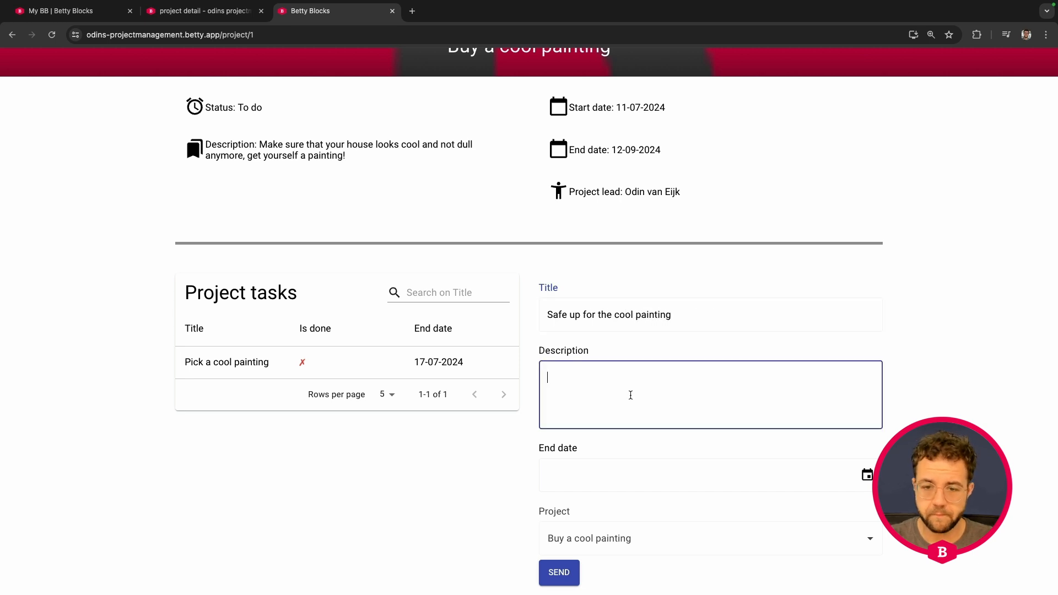
pyautogui.write('becaus')
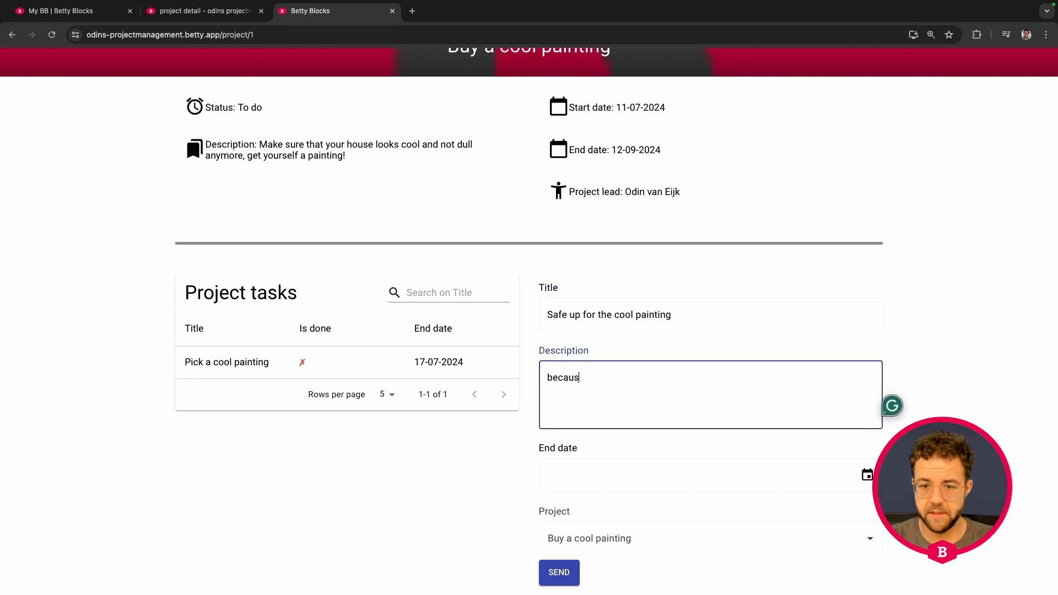
pyautogui.write('e we need the money, to b')
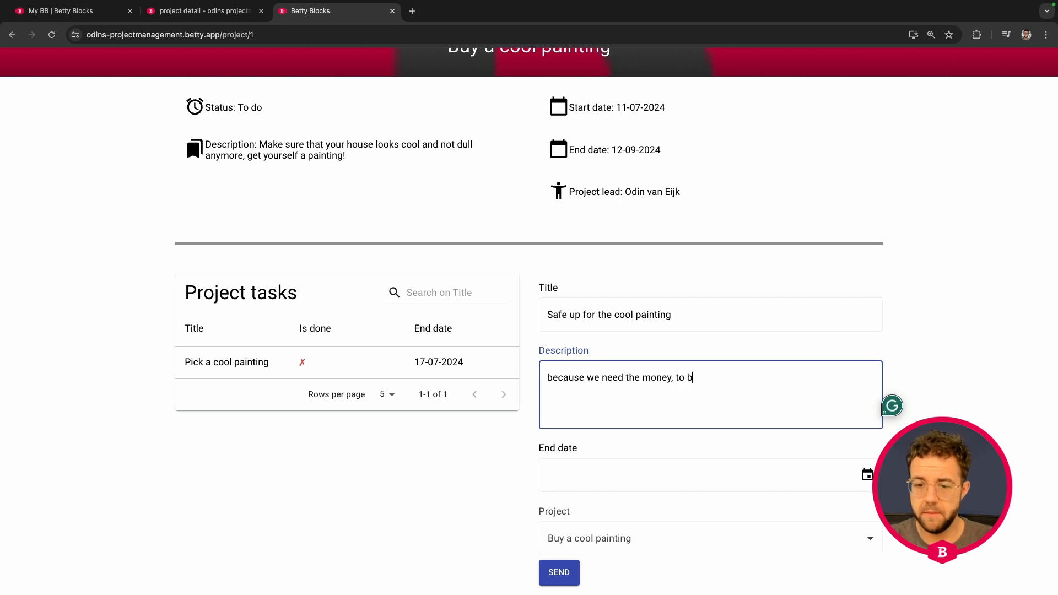
pyautogui.write('the cool painting.')
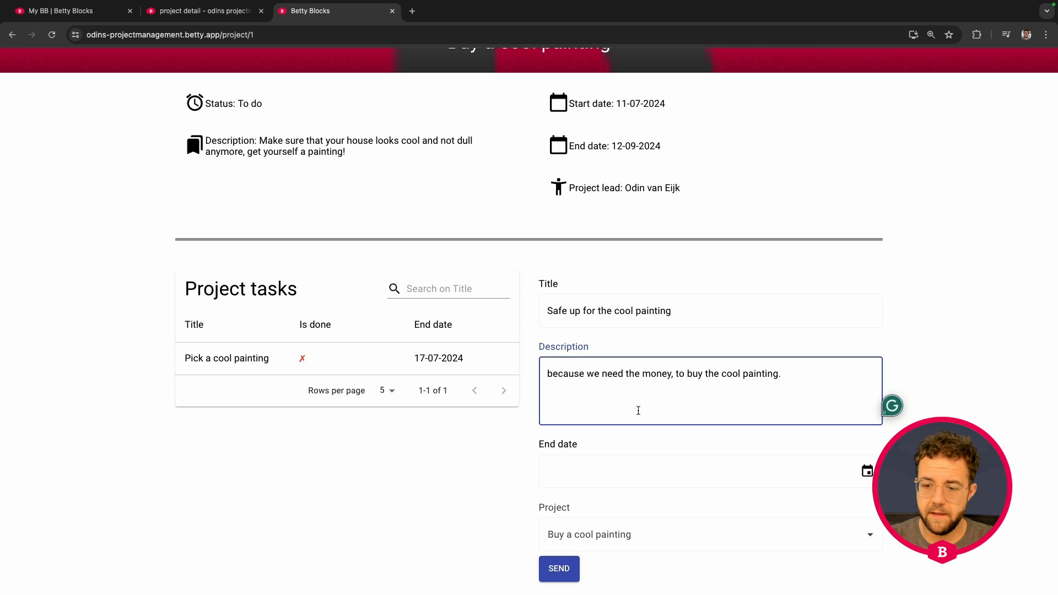
# Set the task's end date to 31/07/2024 and submit the form.
pyautogui.click(868, 475)
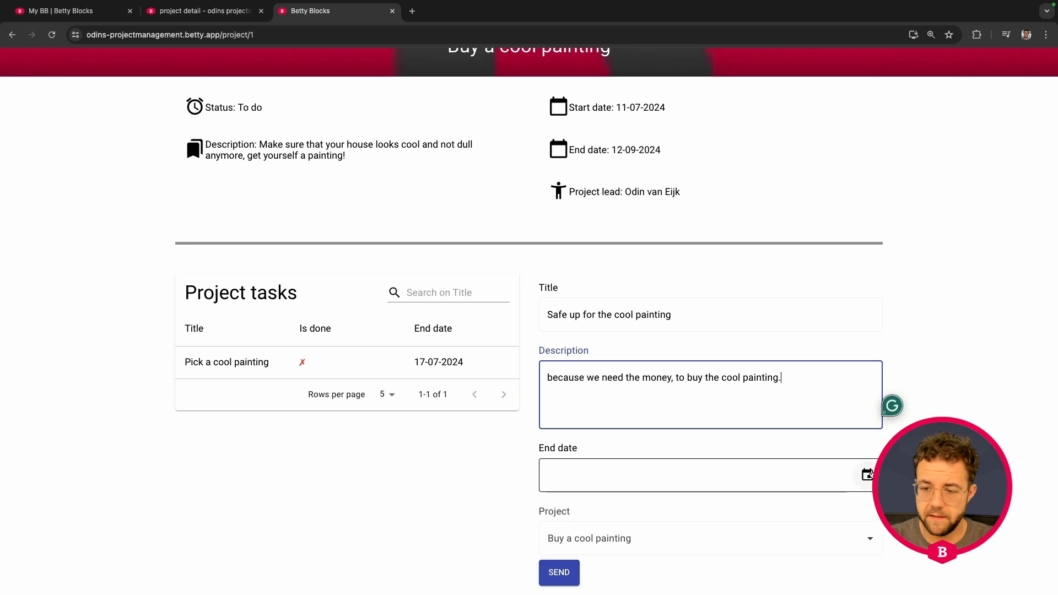
pyautogui.click(693, 552)
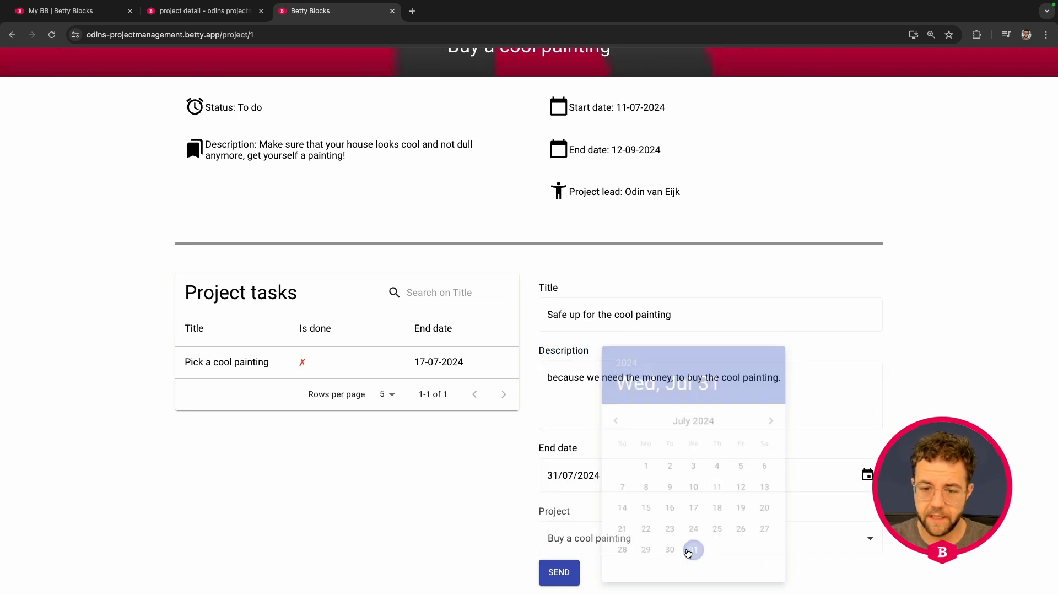
pyautogui.click(541, 570)
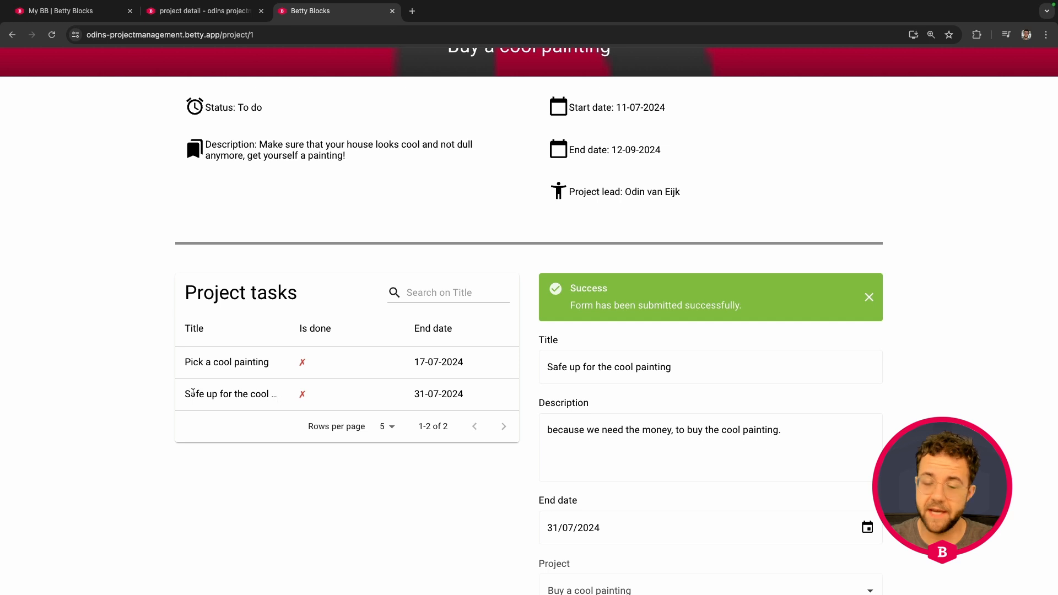
# Submit another task titled "Buy the cool painting" with description "After we have the money, we need to go to the store." and check the table.
pyautogui.tripleClick(704, 365)
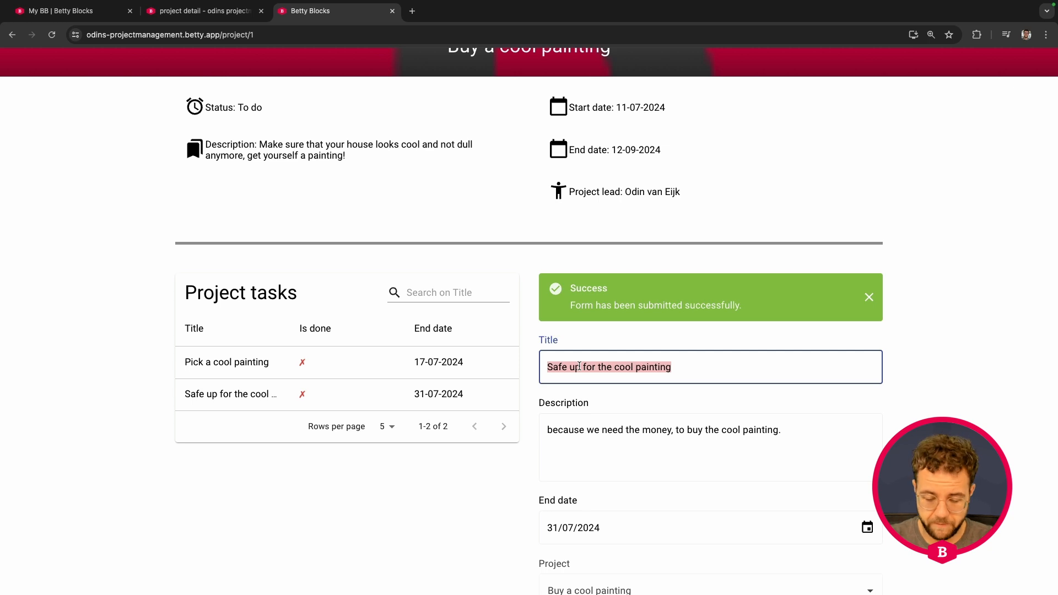
pyautogui.write('Buy the cool painting')
pyautogui.click(774, 430)
pyautogui.tripleClick(637, 440)
pyautogui.write('Af')
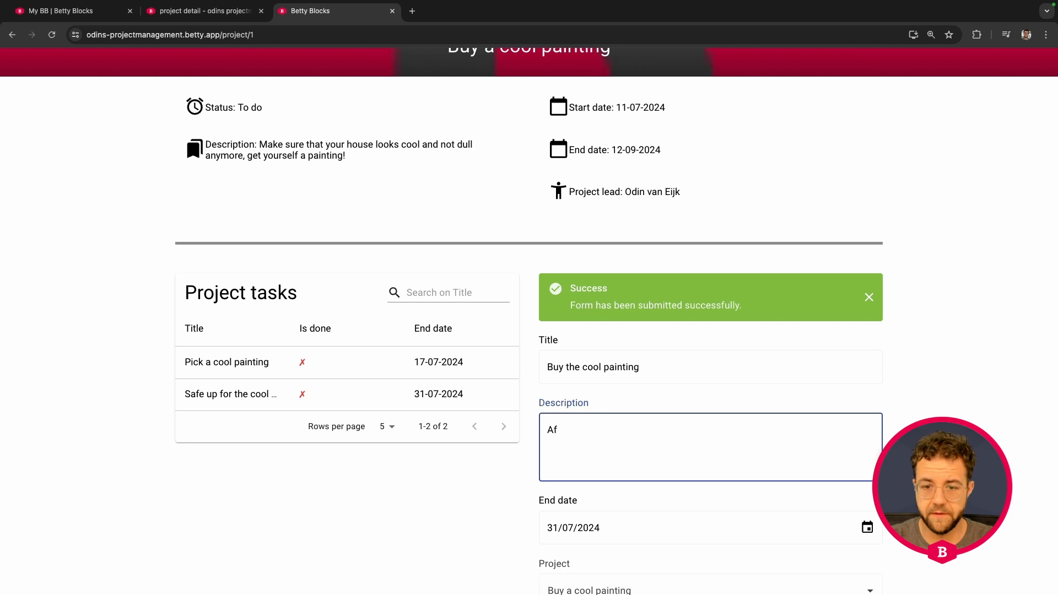
pyautogui.write('ter we have the money, we need to go to the sto')
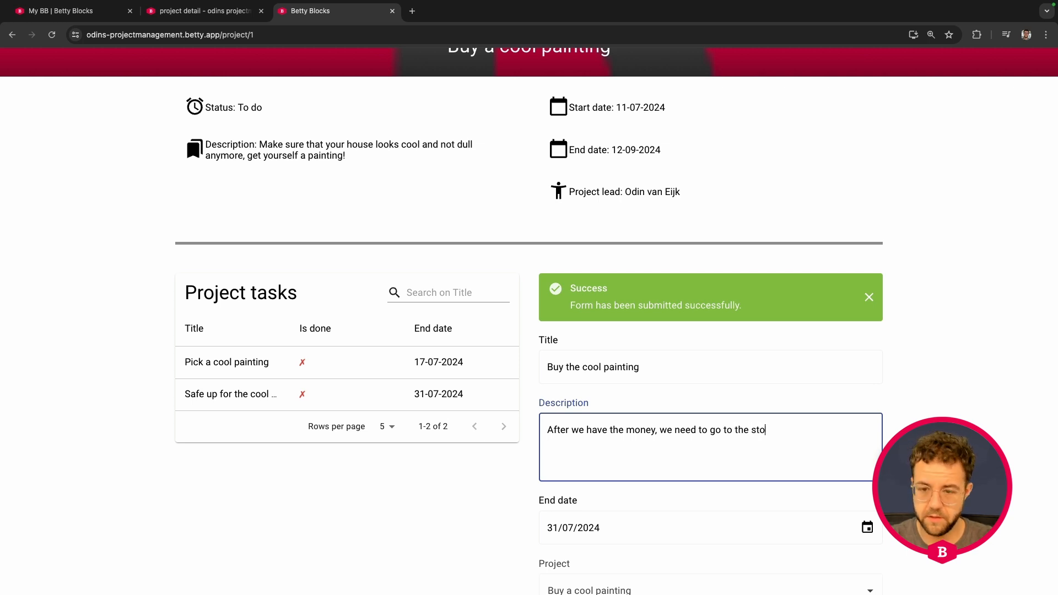
pyautogui.scroll(-1, 559, 424)
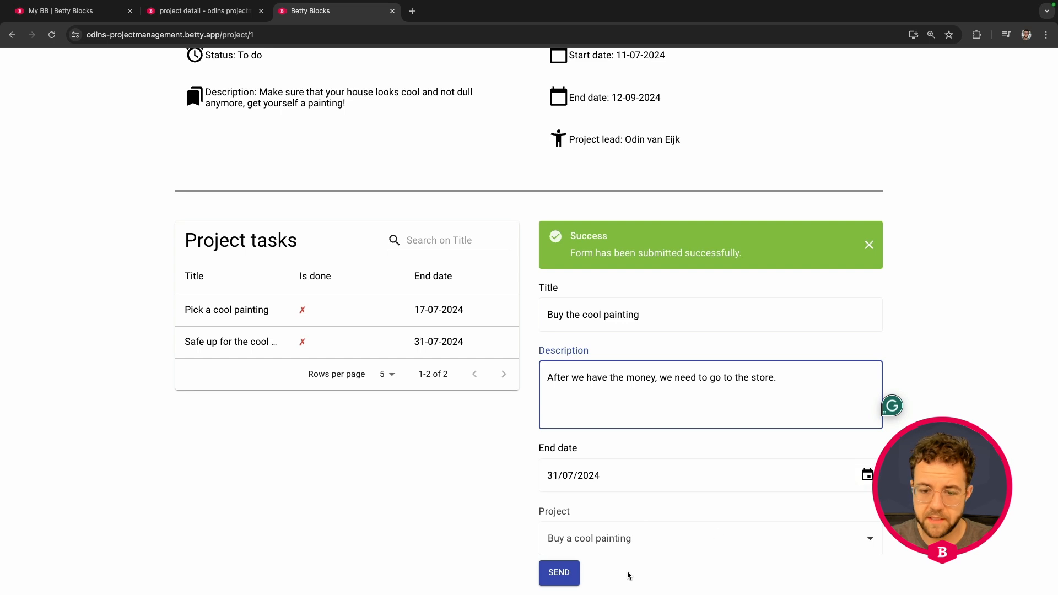
pyautogui.click(559, 573)
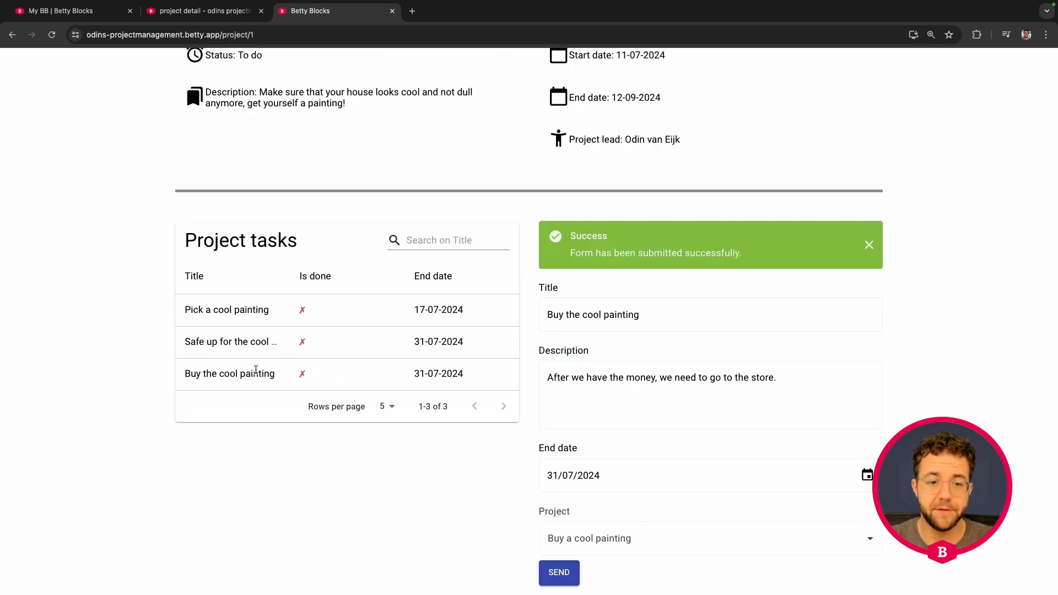
pyautogui.scroll(5, 178, 337)
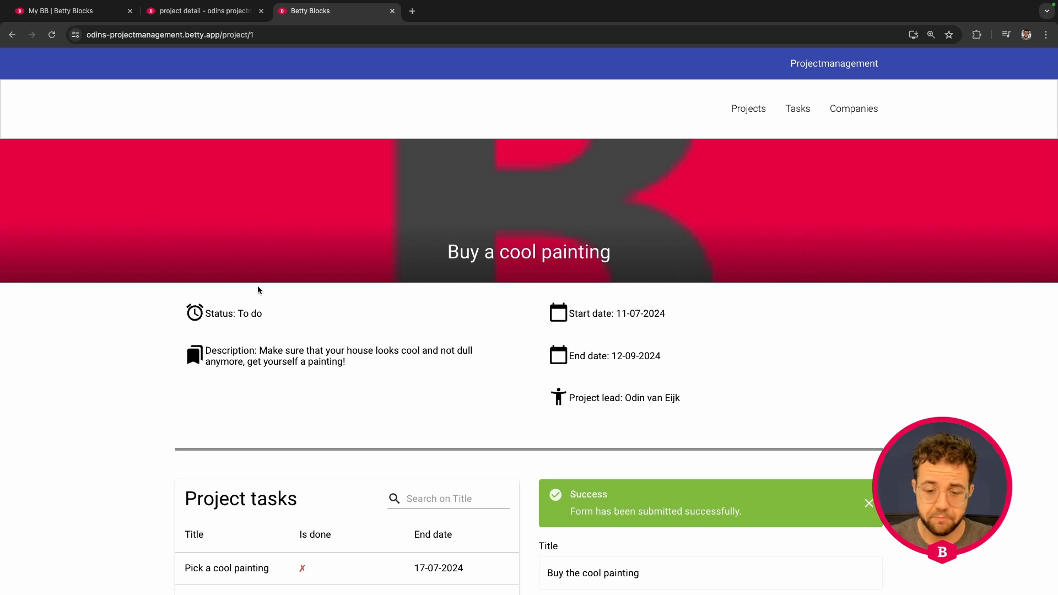
pyautogui.scroll(-4, 386, 215)
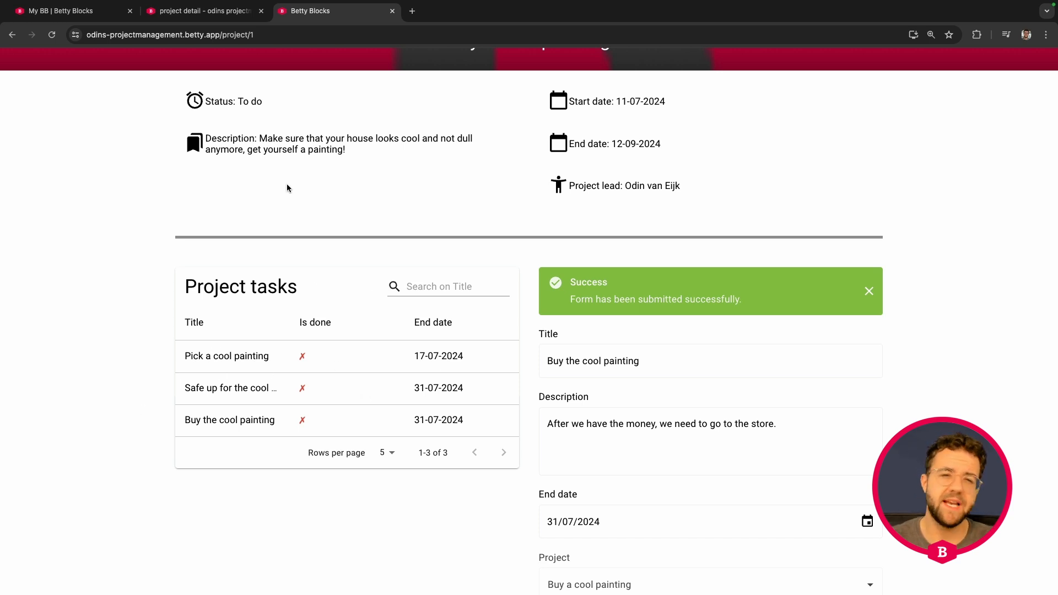
# Return to the page builder and start a new page from the Back office template.
pyautogui.click(207, 11)
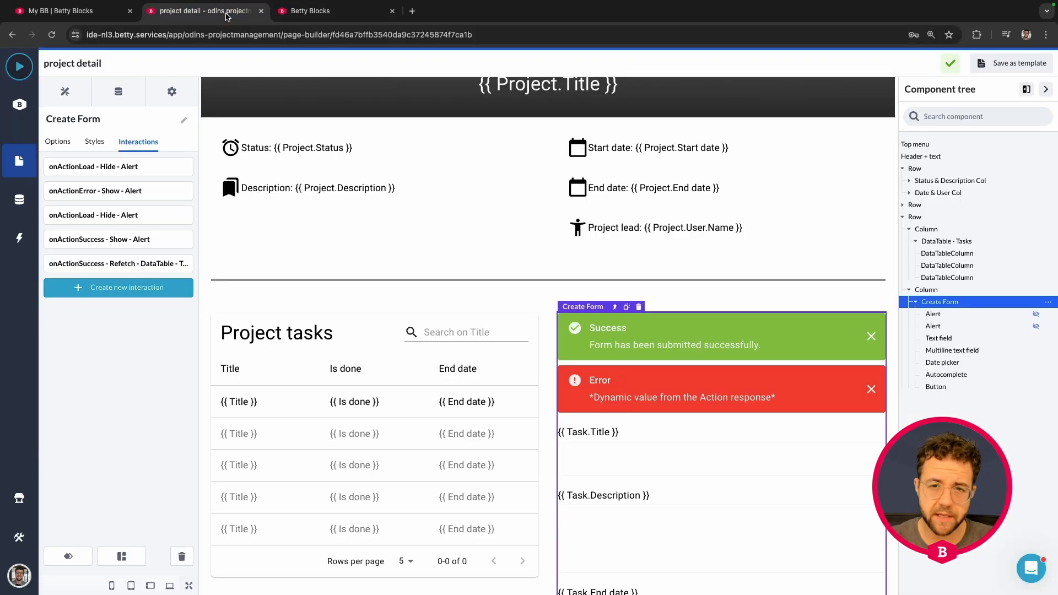
pyautogui.scroll(5, 482, 266)
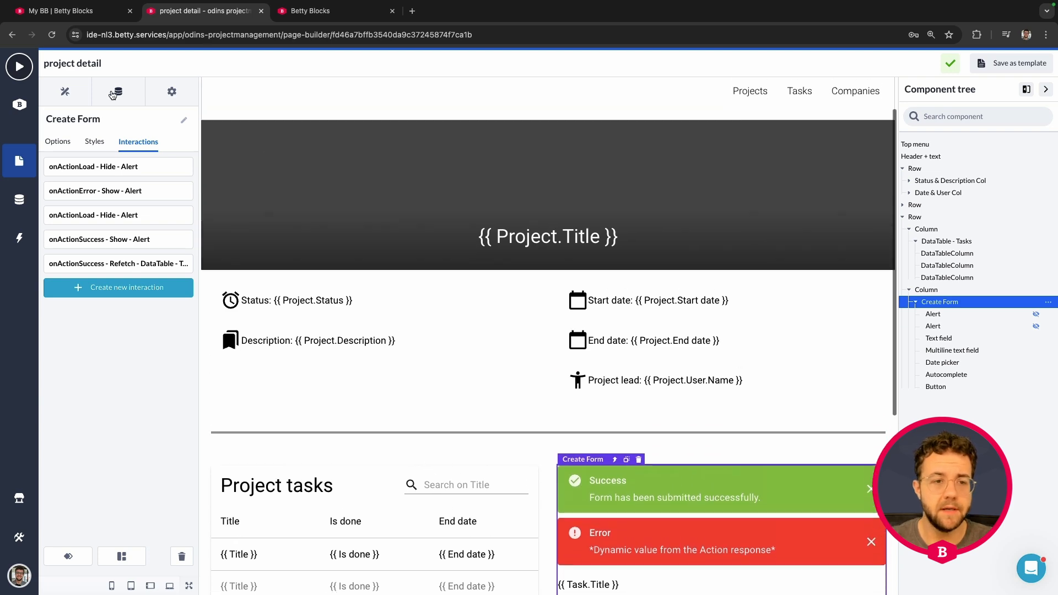
pyautogui.click(72, 92)
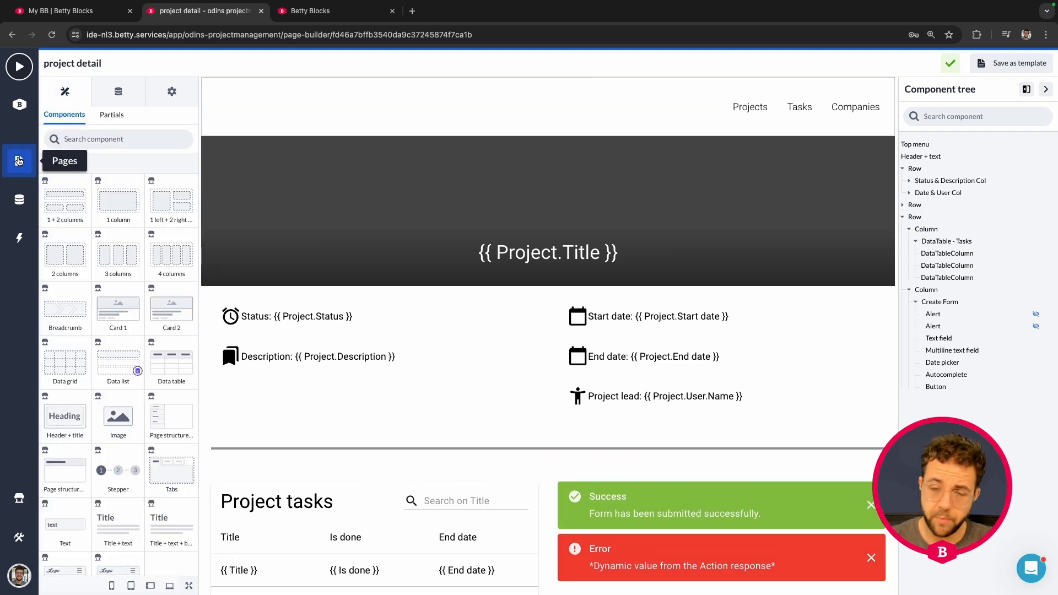
pyautogui.click(19, 160)
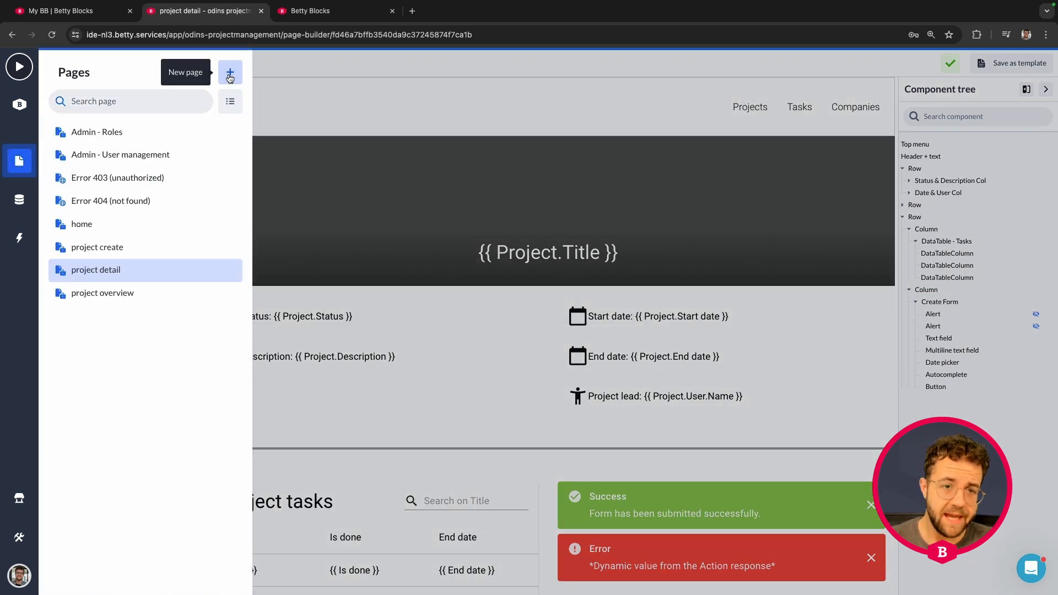
pyautogui.click(230, 73)
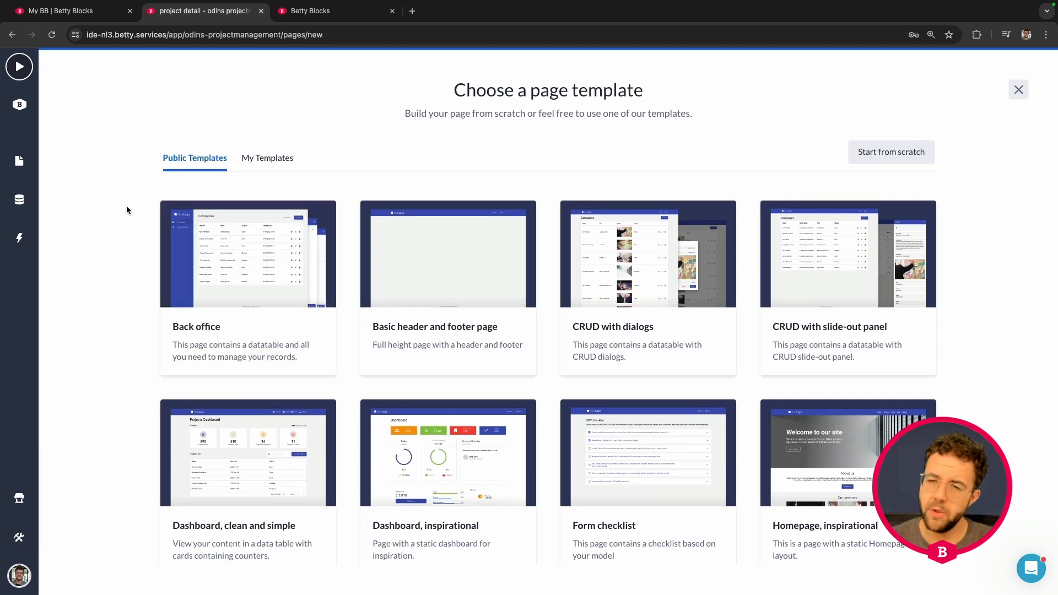
pyautogui.moveTo(246, 287)
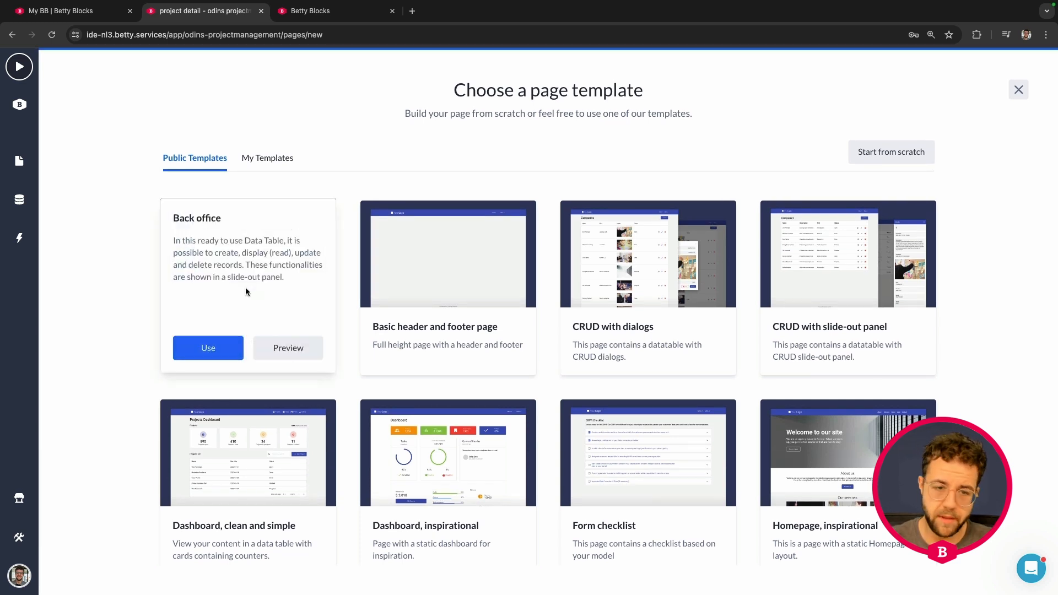
pyautogui.click(208, 349)
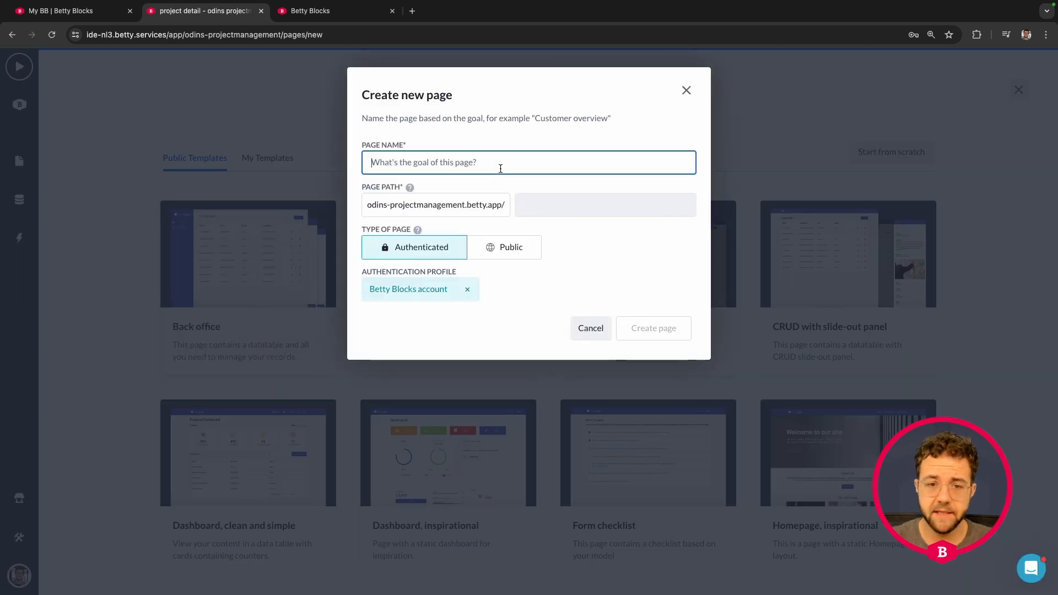
# Name the new page "Tasks back office", set its path to task/backoffice, and create it as an authenticated page.
pyautogui.write('Tasks')
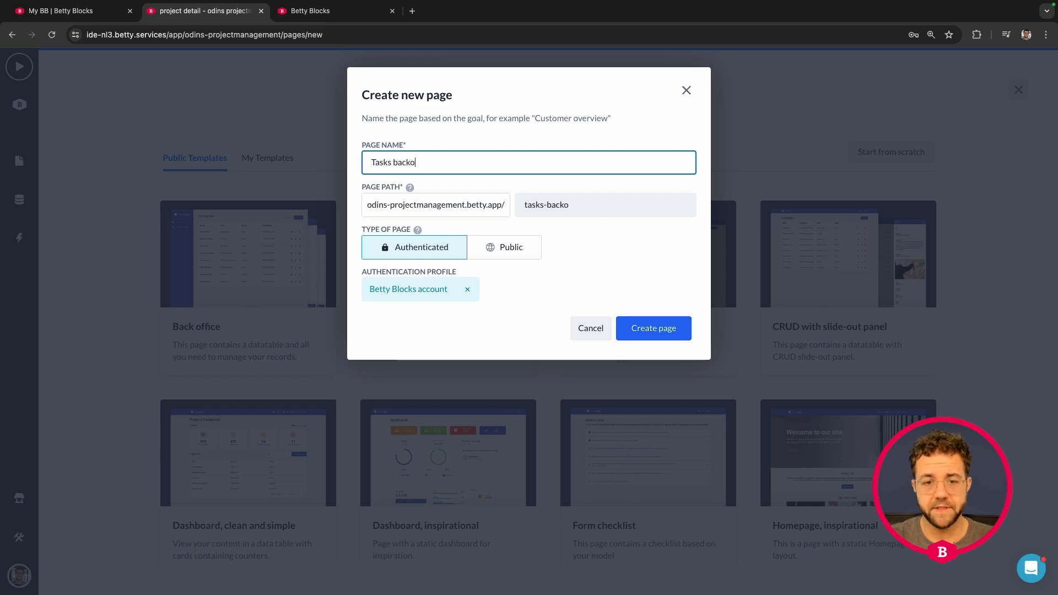
pyautogui.write('back office')
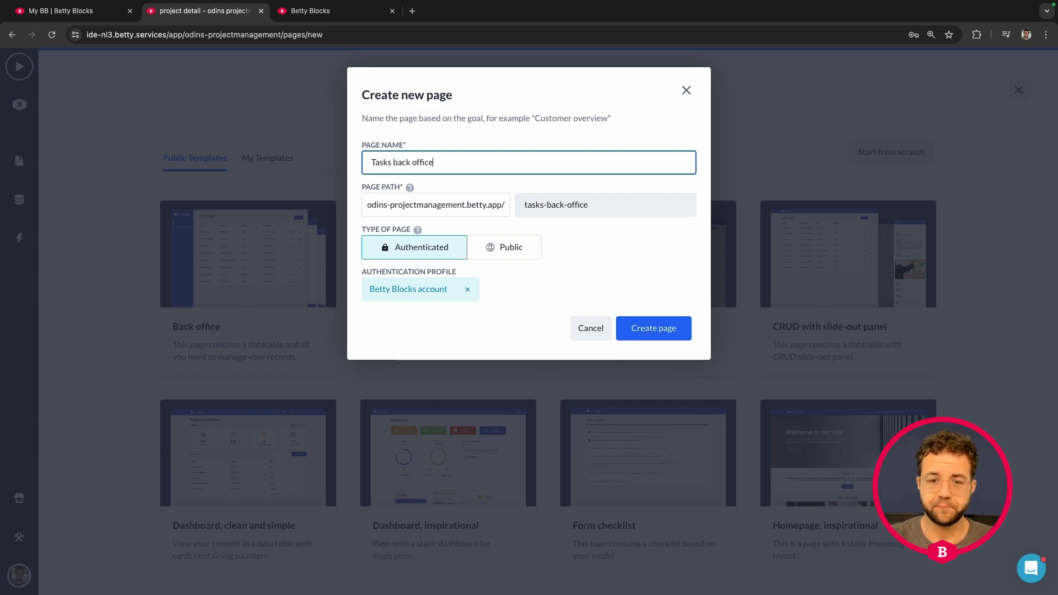
pyautogui.click(546, 205)
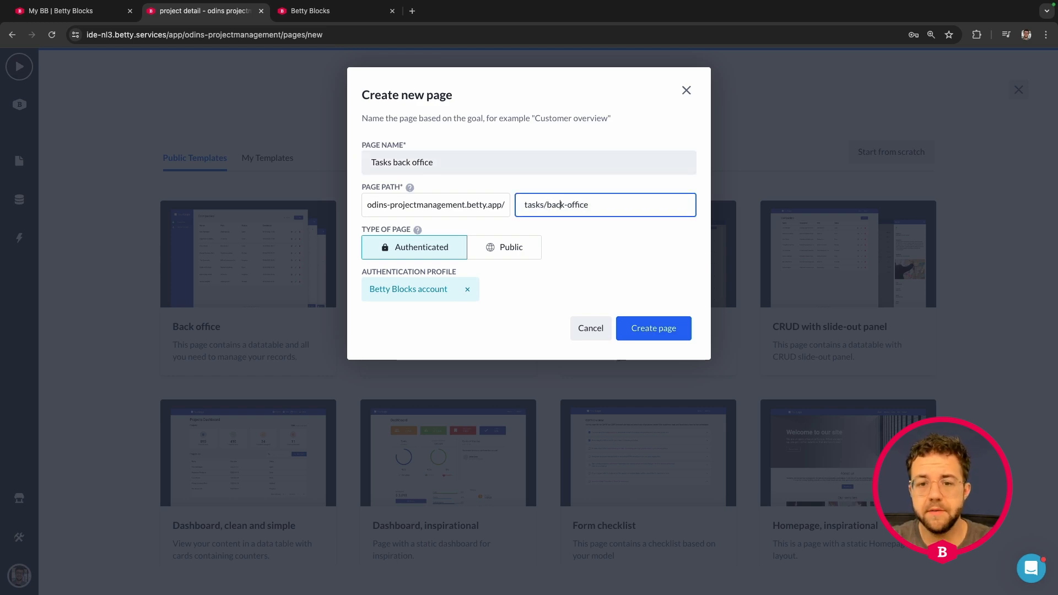
pyautogui.press('BackSpace')
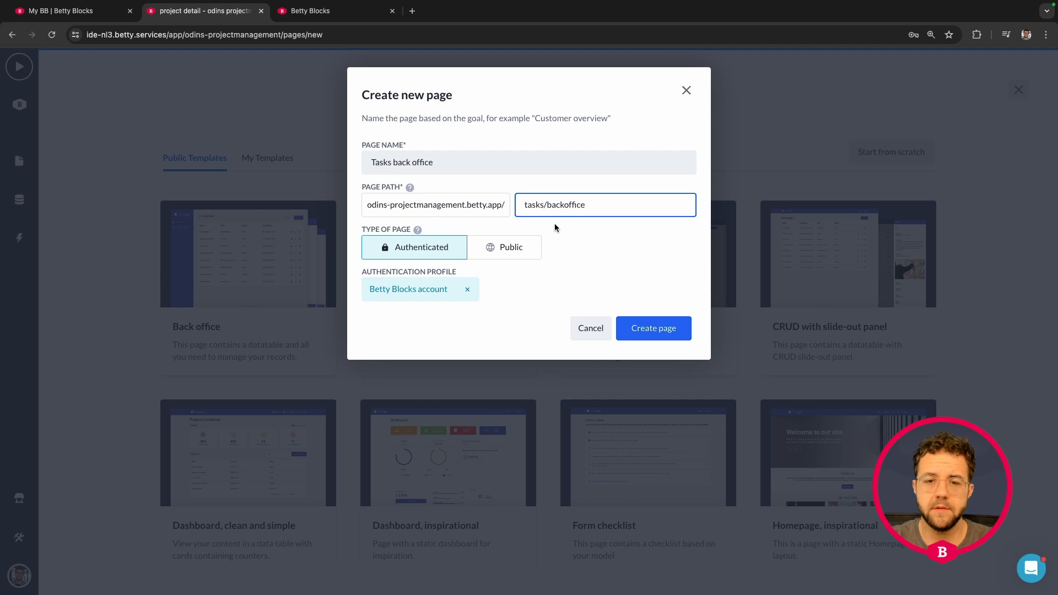
pyautogui.press('BackSpace')
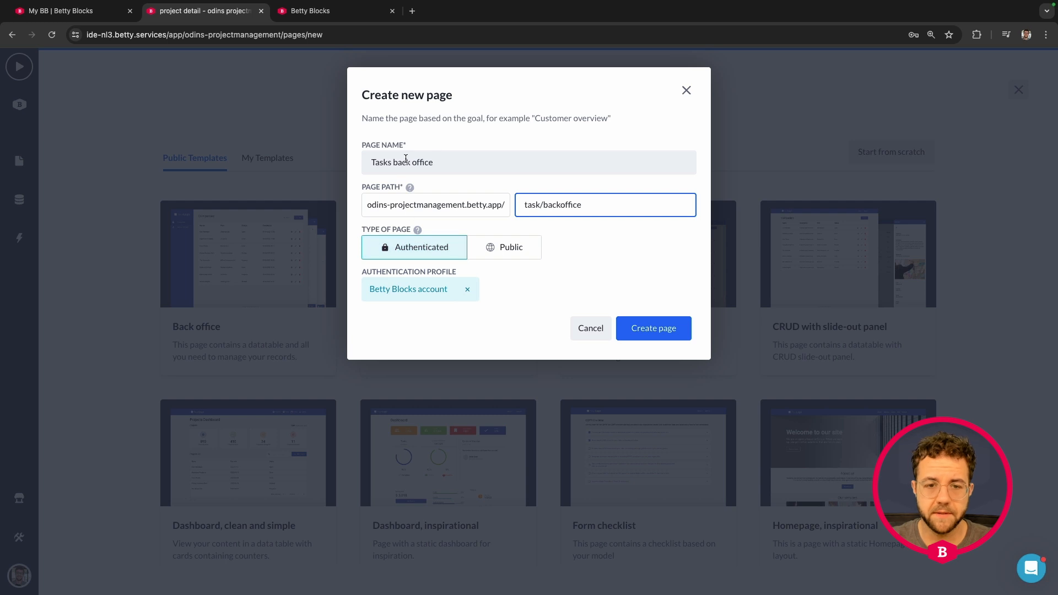
pyautogui.click(643, 333)
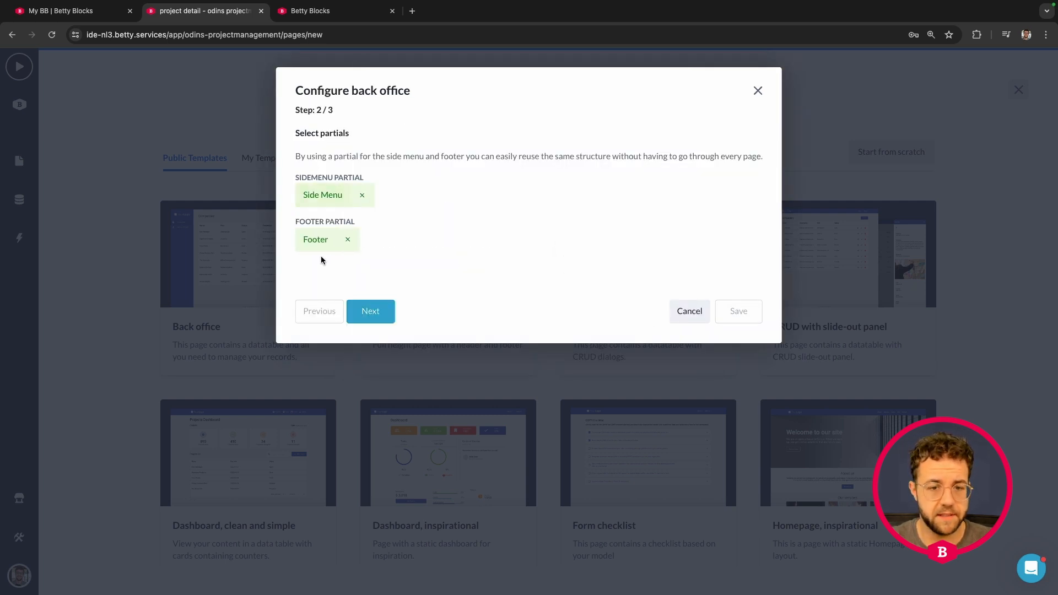
# Accept the Side Menu and Footer partials, and configure the Task model with its Title property for the search field.
pyautogui.click(378, 316)
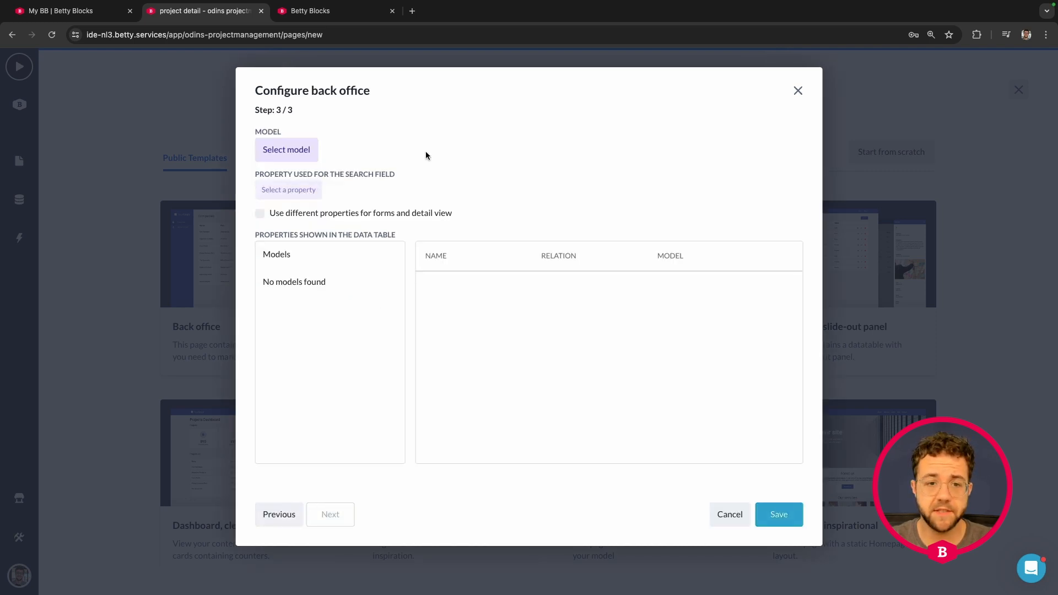
pyautogui.click(309, 151)
pyautogui.click(312, 258)
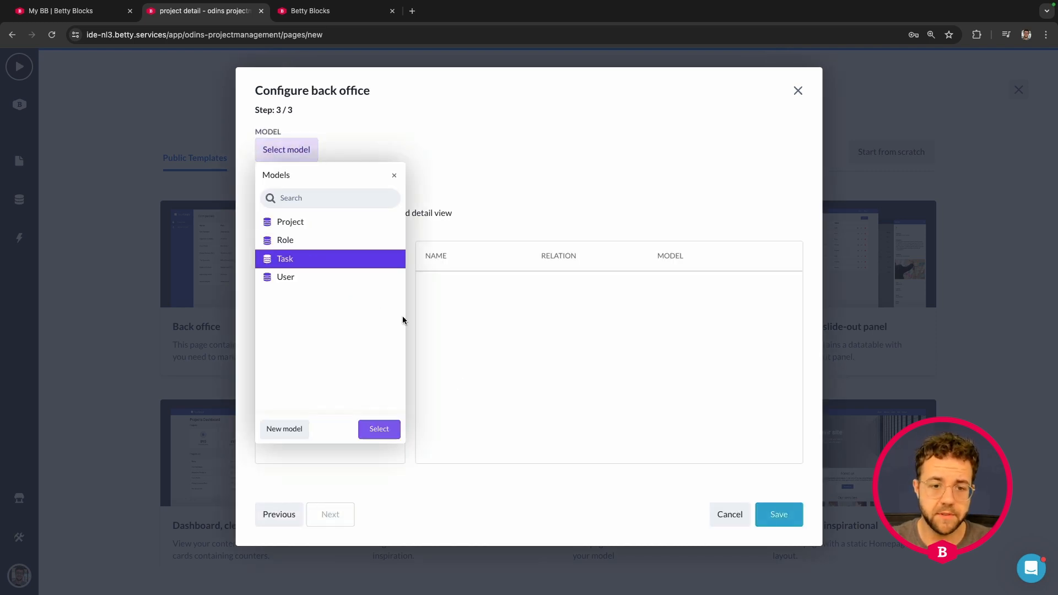
pyautogui.click(385, 429)
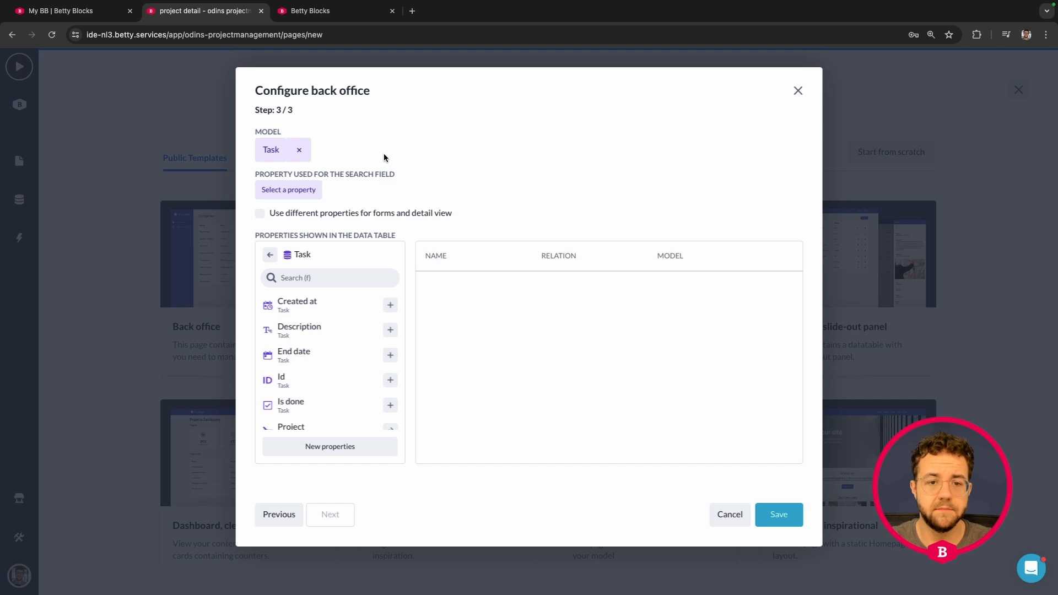
pyautogui.click(299, 190)
pyautogui.scroll(-1, 322, 375)
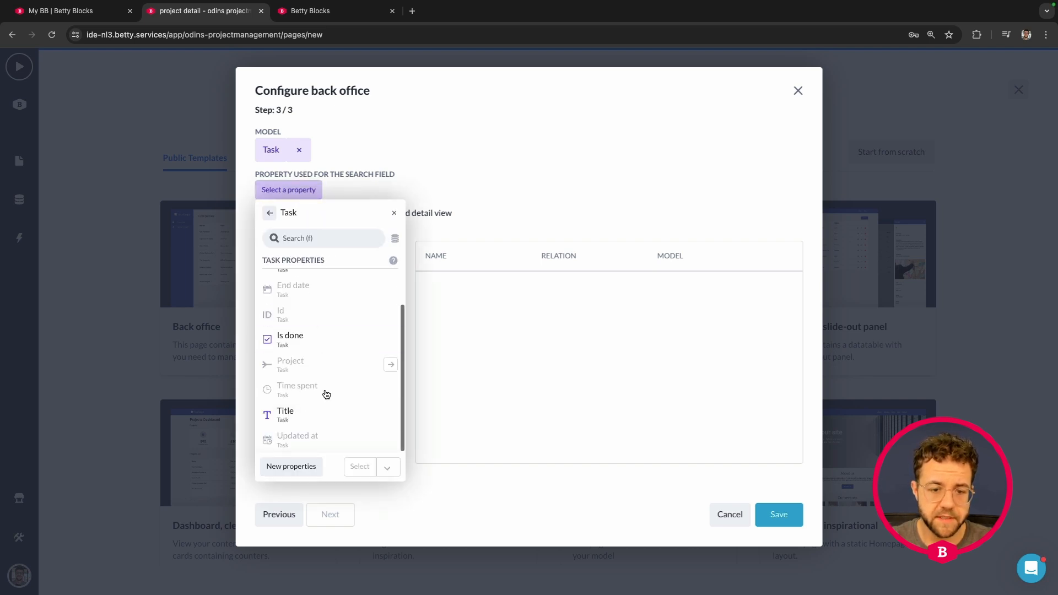
pyautogui.click(303, 415)
pyautogui.click(359, 467)
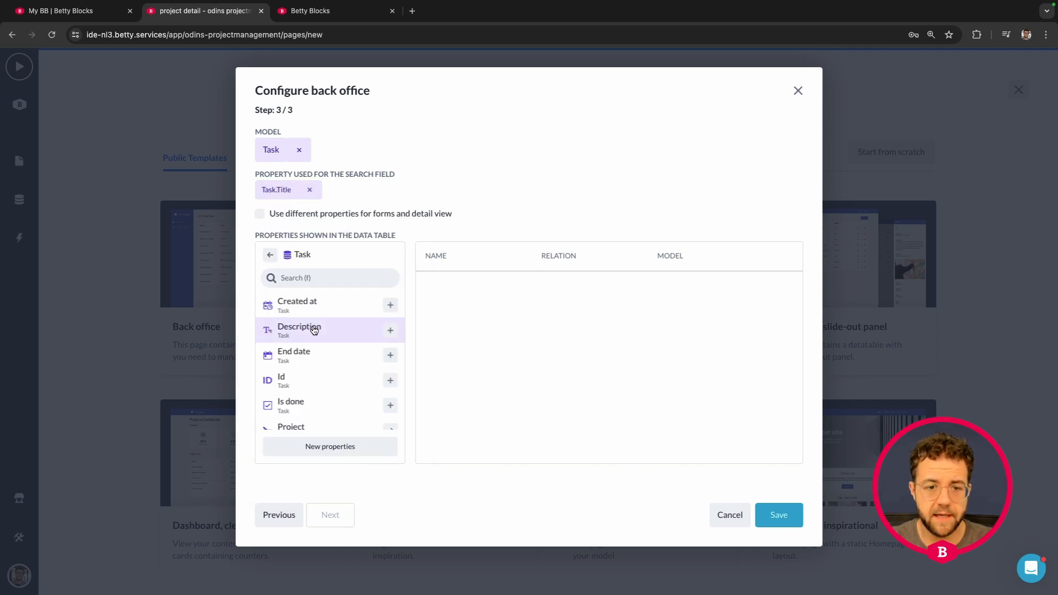
# Add the task properties Title, Is done and End date to the back office data table.
pyautogui.scroll(-3, 314, 331)
pyautogui.scroll(-1, 319, 330)
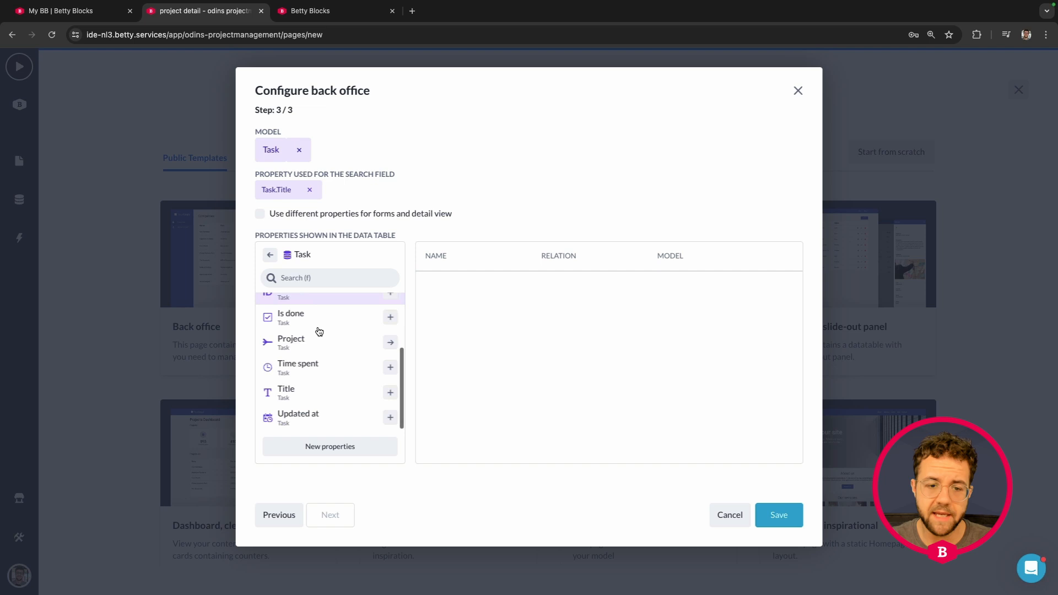
pyautogui.click(390, 393)
pyautogui.scroll(3, 359, 386)
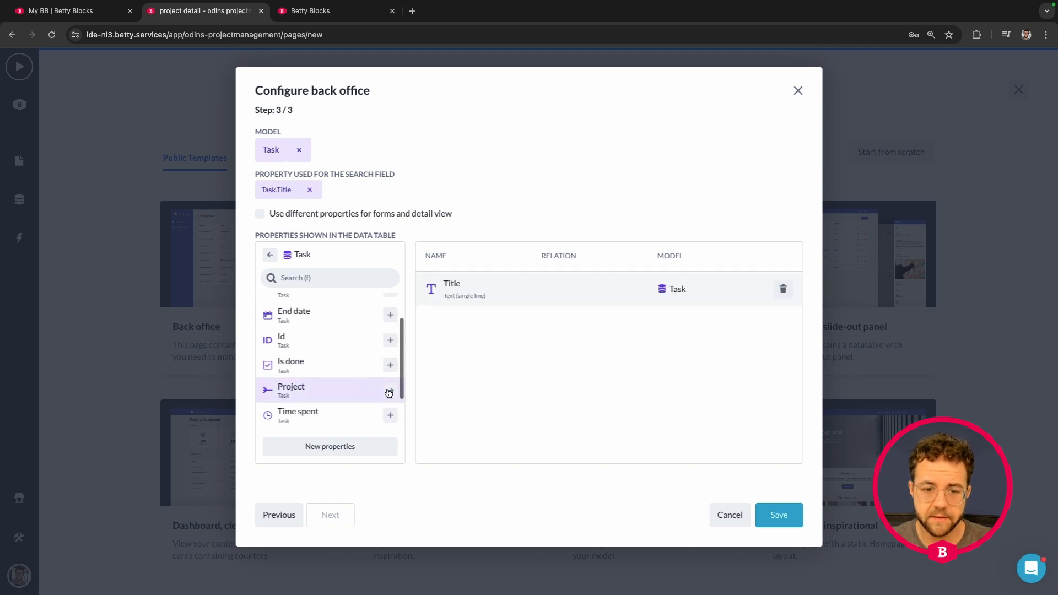
pyautogui.scroll(1, 367, 371)
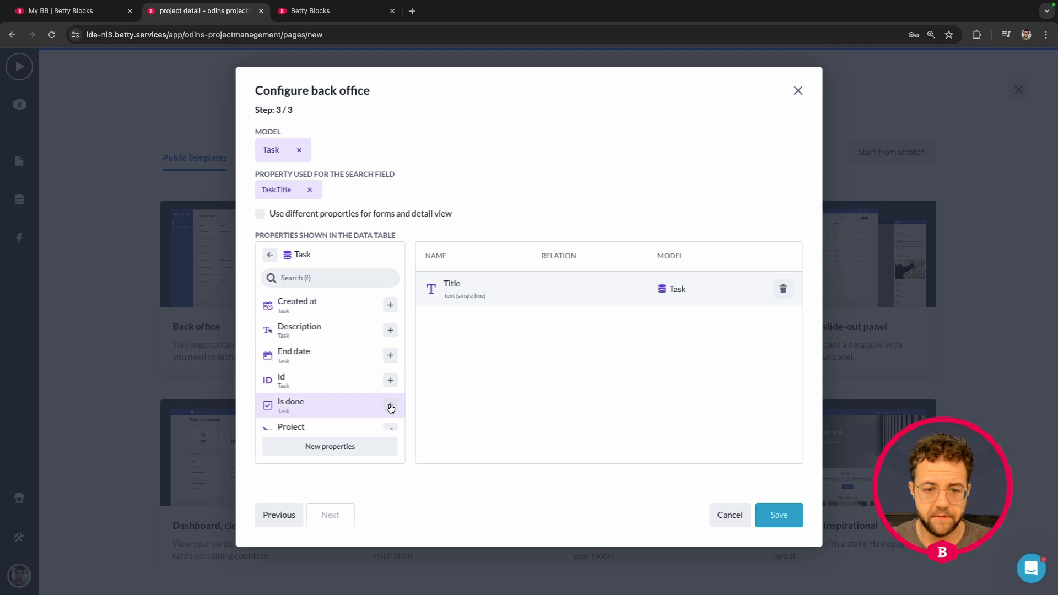
pyautogui.click(391, 406)
pyautogui.click(389, 359)
# Add the related Project's Title property to the data table and save the back office configuration.
pyautogui.scroll(-2, 380, 363)
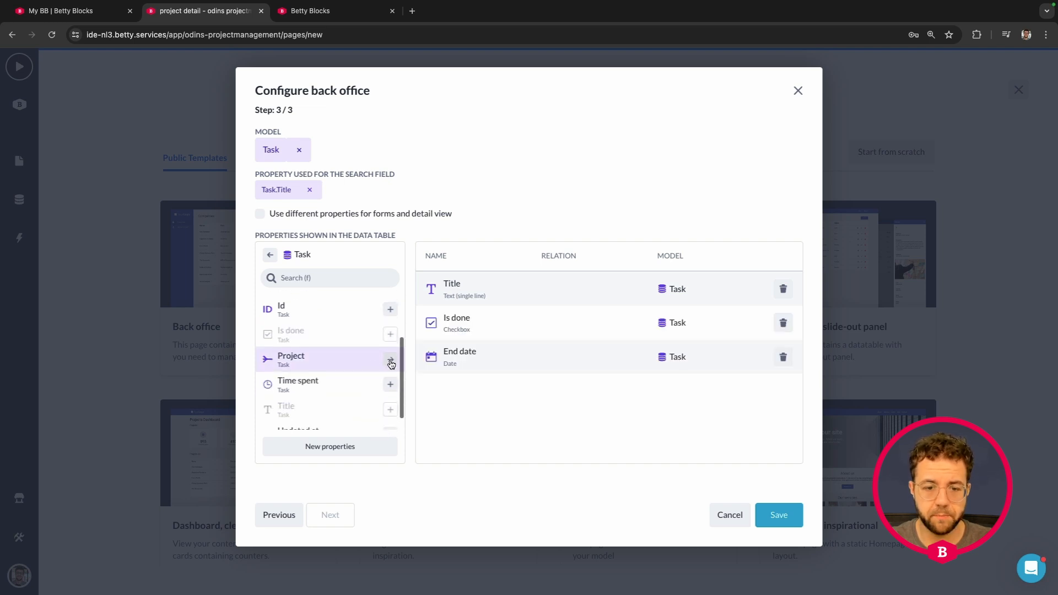
pyautogui.click(389, 362)
pyautogui.scroll(-1, 356, 371)
pyautogui.scroll(-1, 371, 396)
pyautogui.click(389, 393)
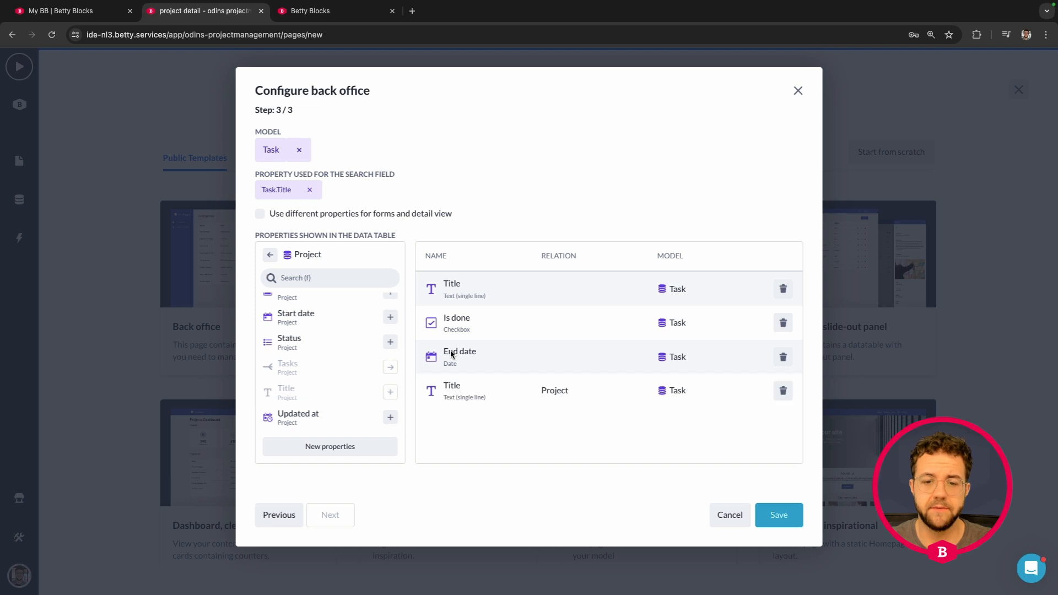
pyautogui.scroll(3, 314, 337)
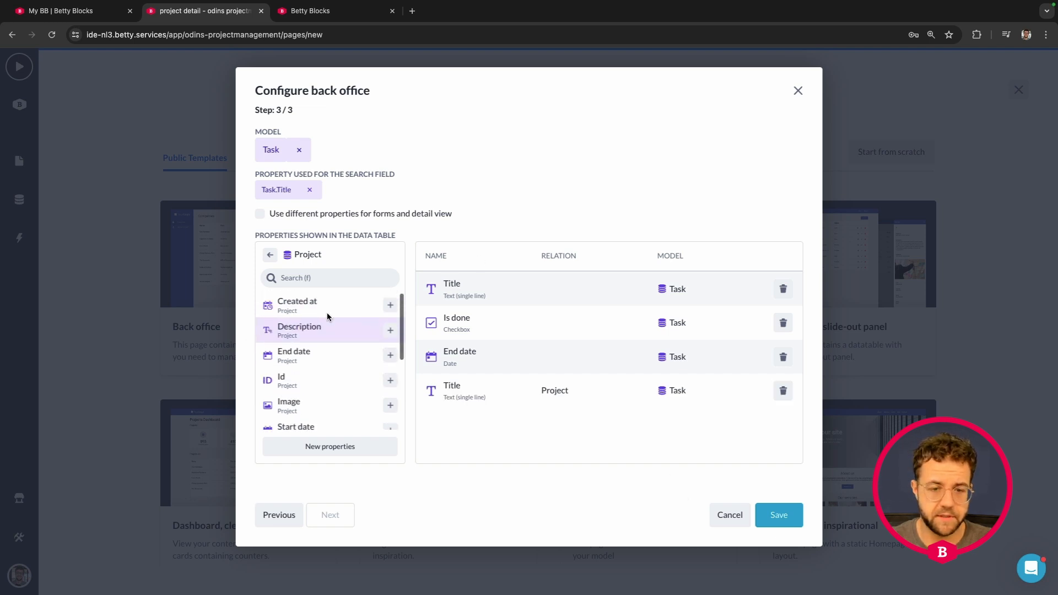
pyautogui.click(270, 255)
pyautogui.scroll(-2, 353, 355)
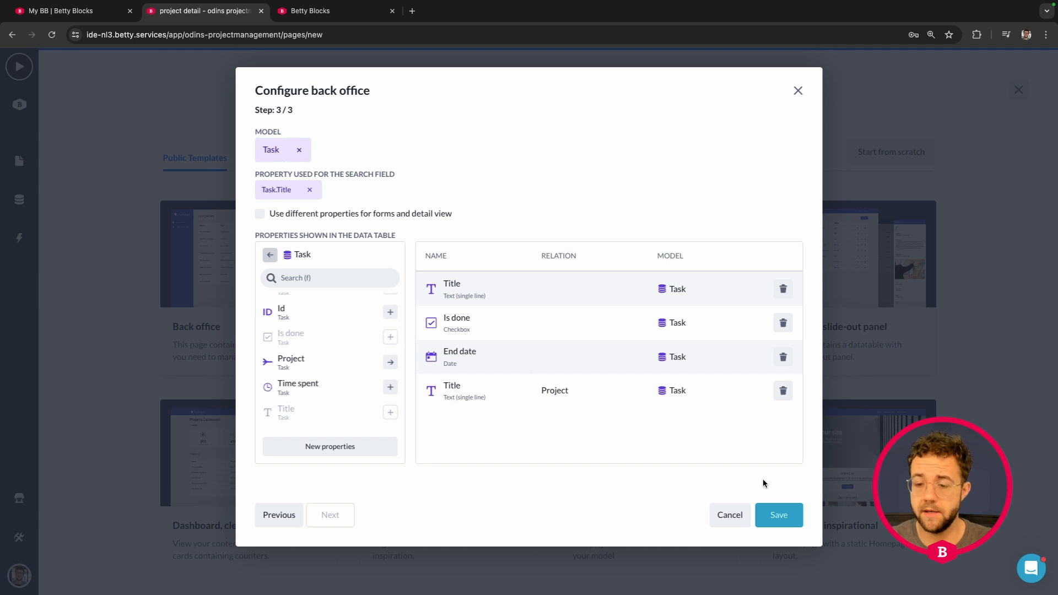
pyautogui.click(779, 515)
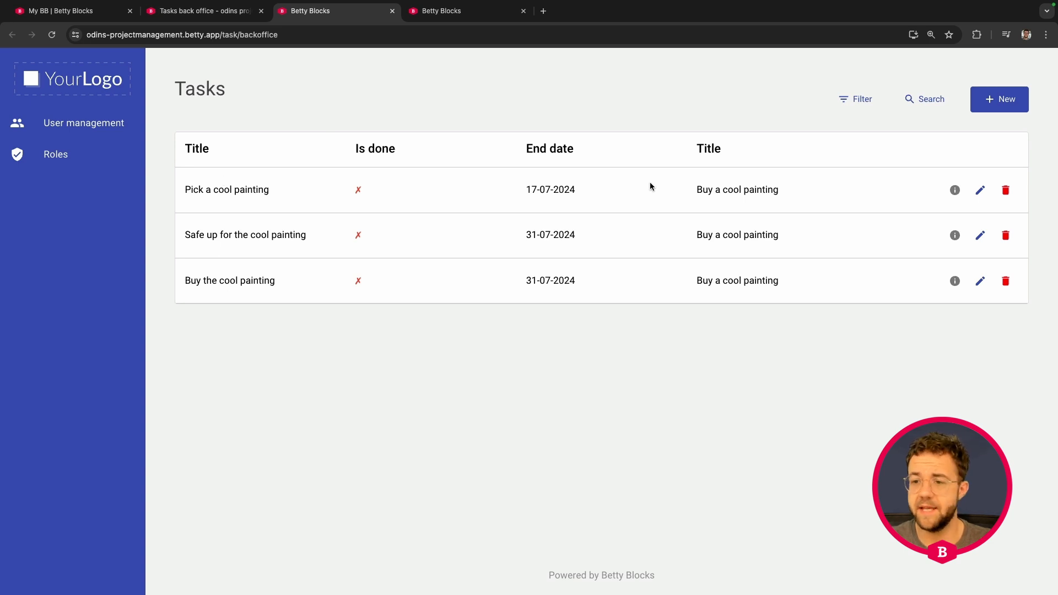
# View the details of the "Safe up for the cool painting" task on the Tasks back office page, then close them.
pyautogui.click(955, 236)
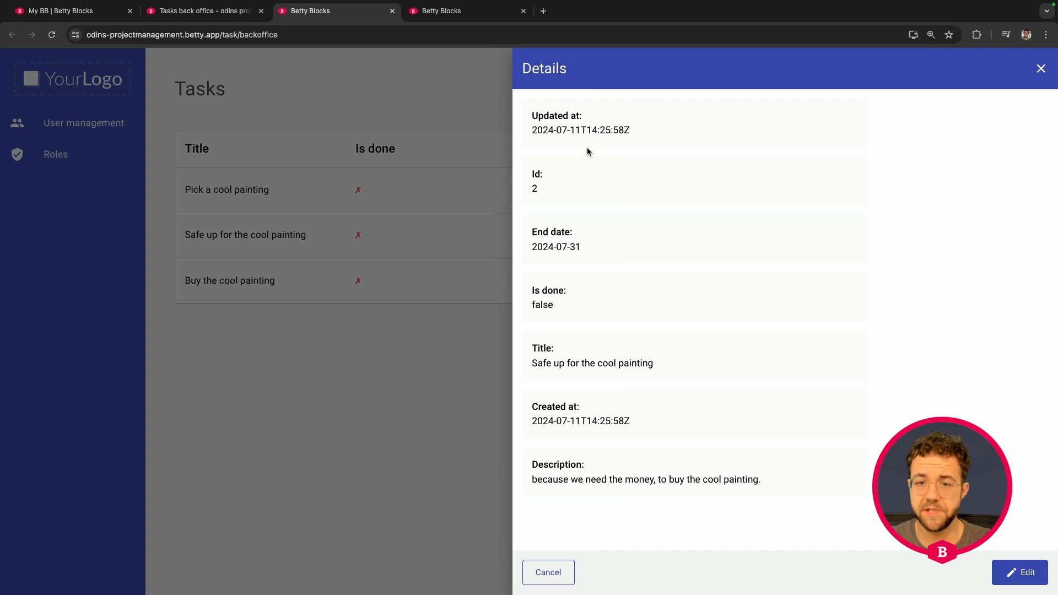
pyautogui.click(1043, 66)
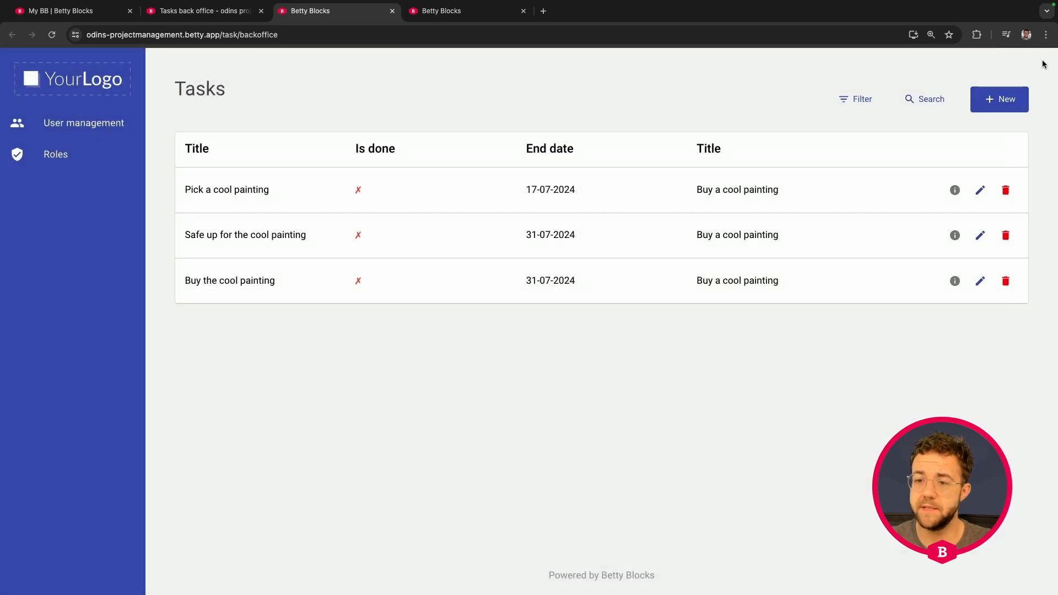
# Check the update form of the "Safe up for the cool painting" task, and mark the "Pick a cool painting" task as done.
pyautogui.click(980, 235)
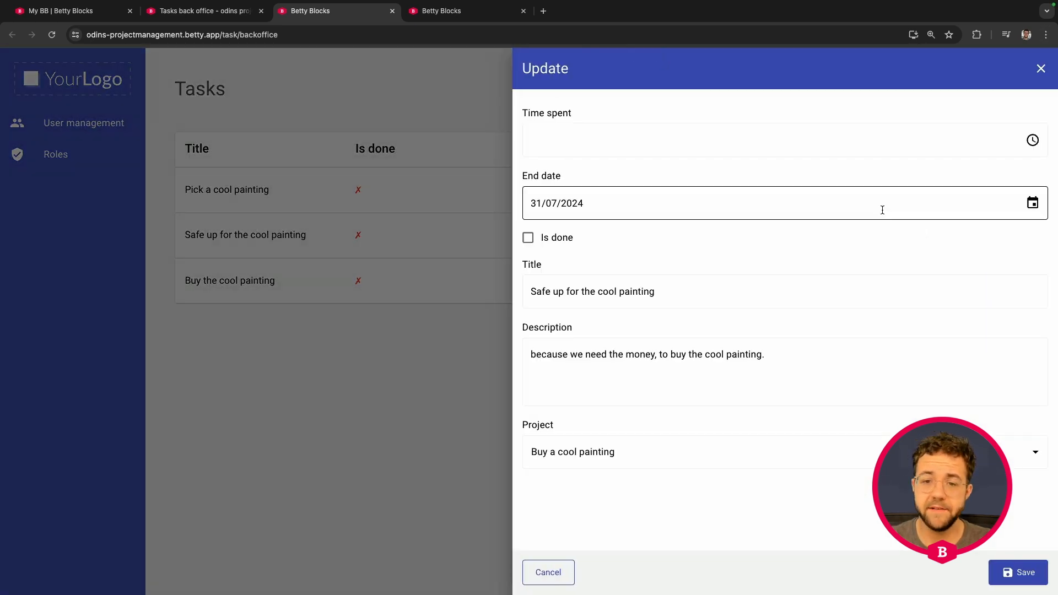
pyautogui.click(1041, 70)
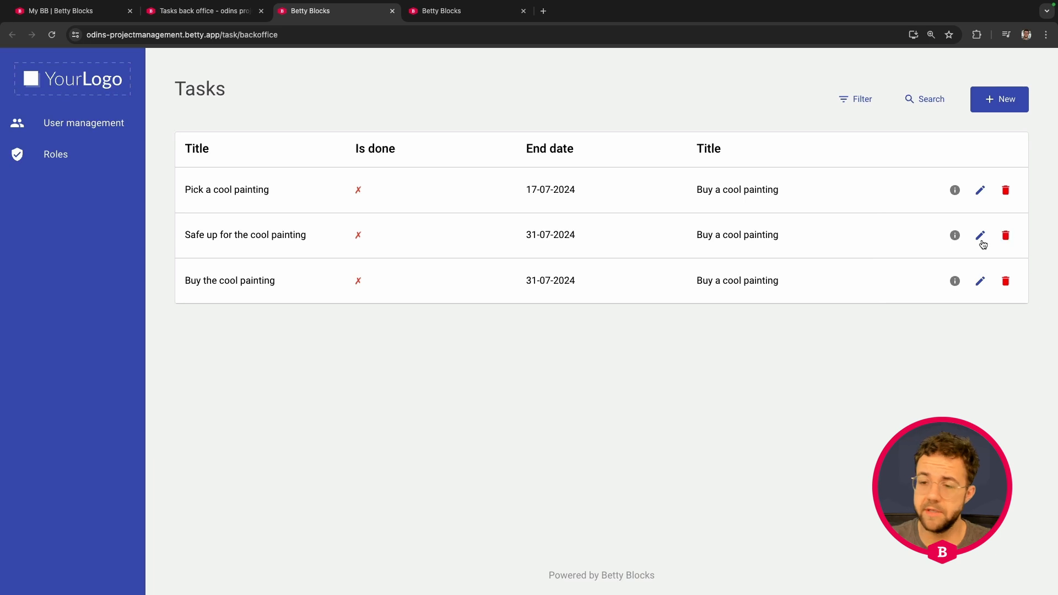
pyautogui.click(980, 192)
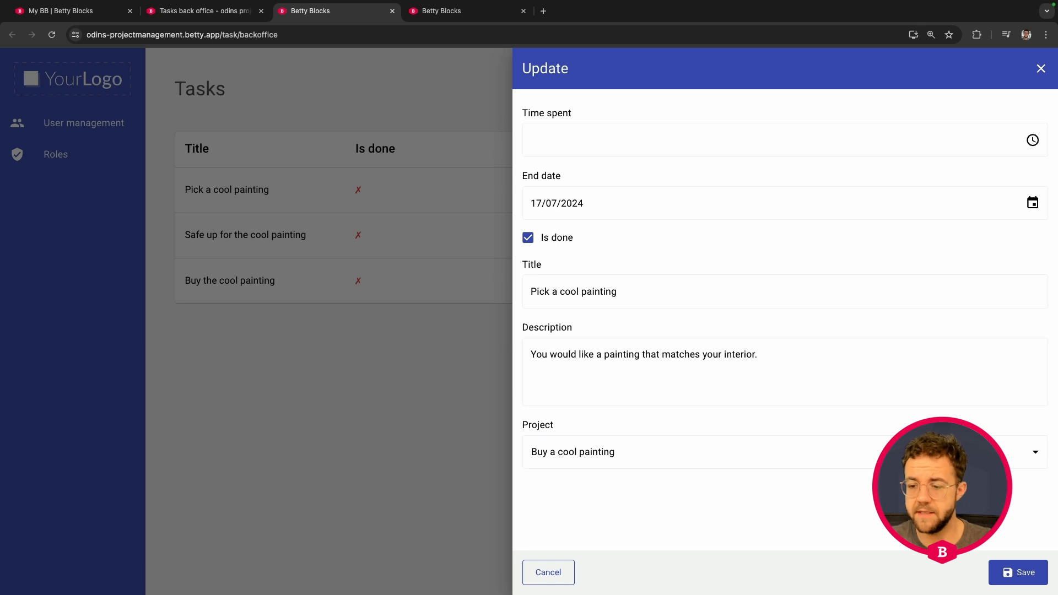
pyautogui.click(1005, 571)
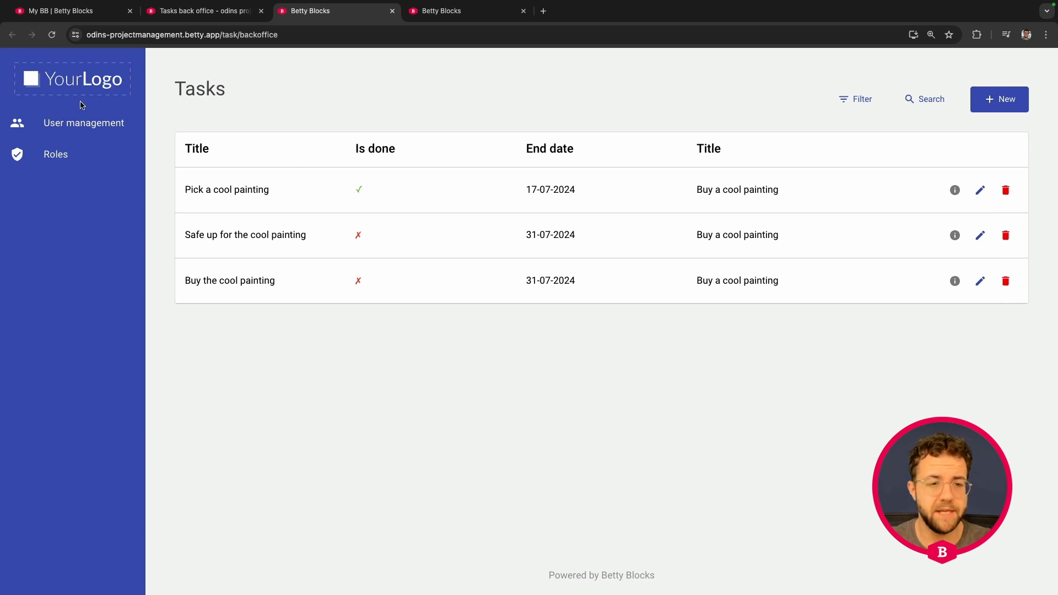
# Switch back to the Tasks back office page in the page builder and open its Side Menu partial for editing.
pyautogui.click(219, 12)
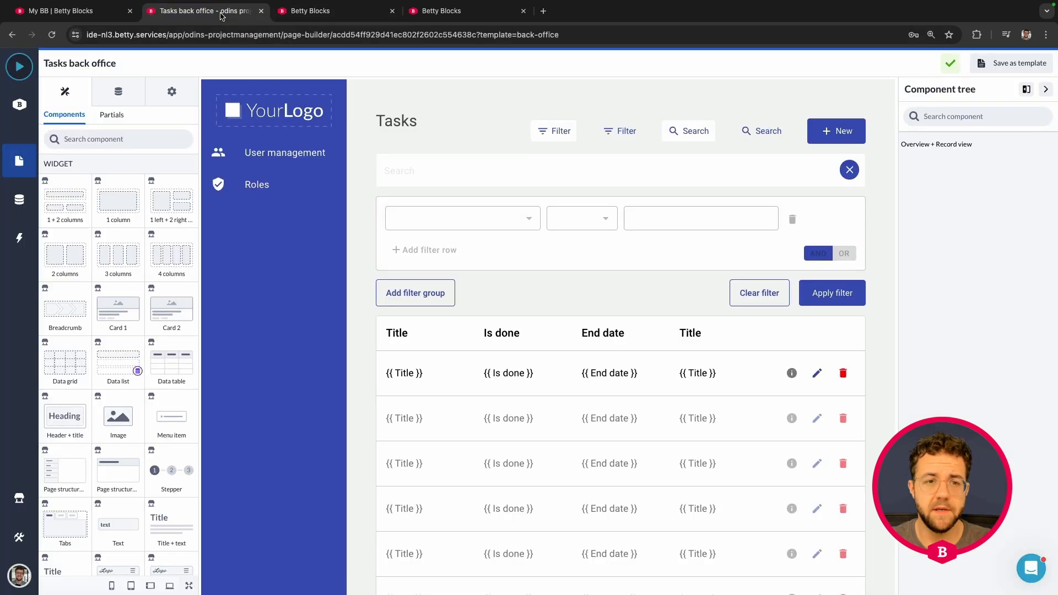
pyautogui.click(276, 222)
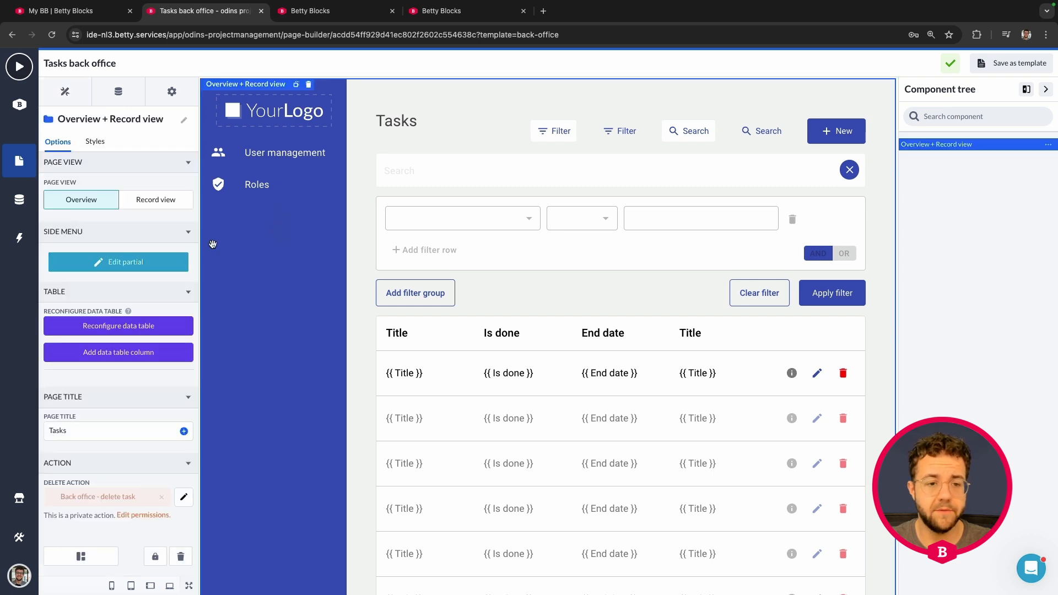
pyautogui.click(116, 266)
pyautogui.scroll(-1, 493, 238)
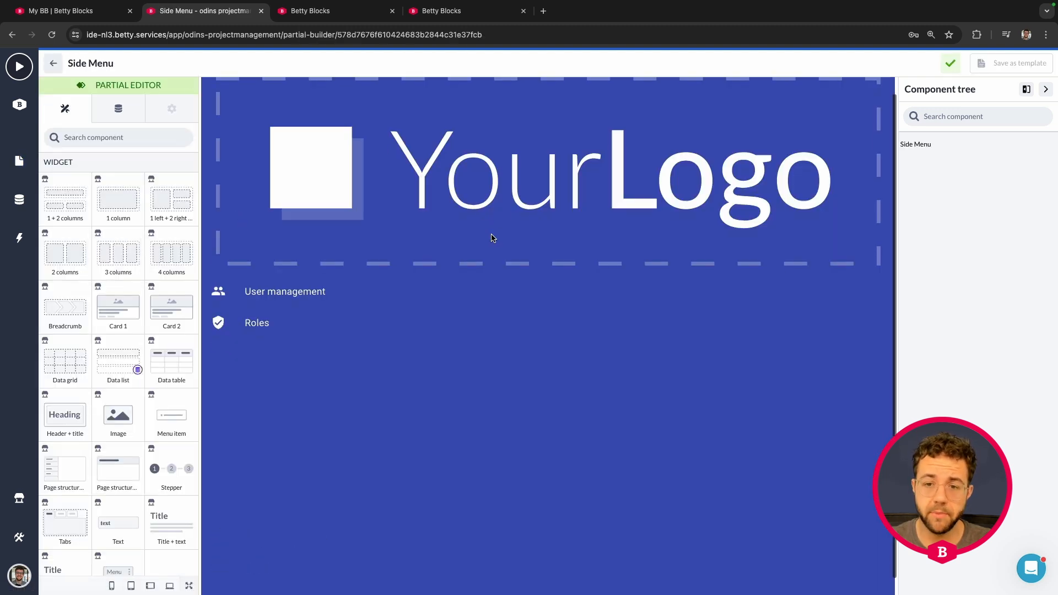
# Replace the placeholder logo in the Side Menu partial with the bettywhite image.
pyautogui.click(374, 147)
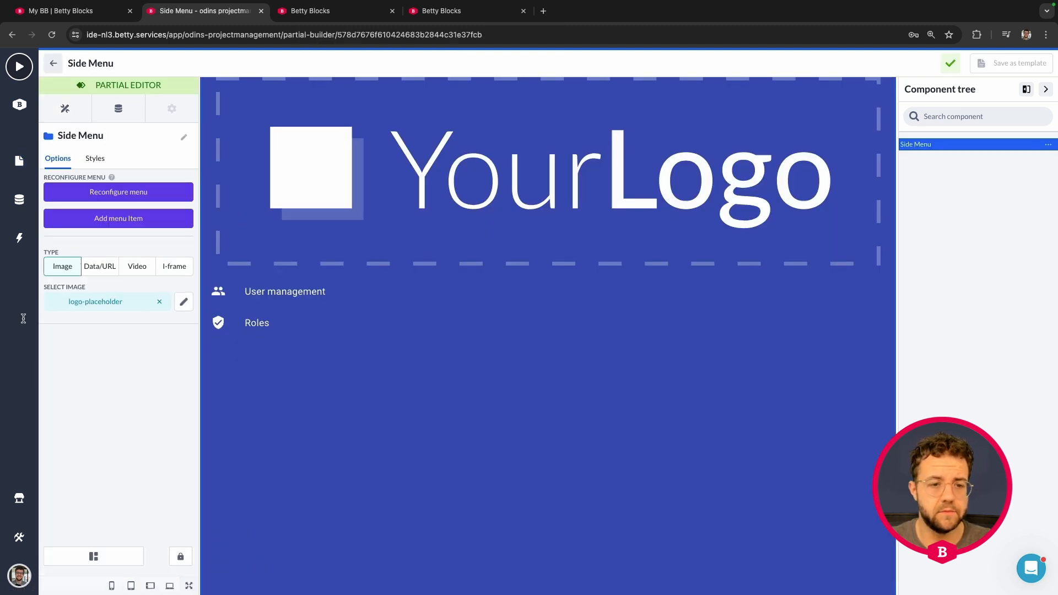
pyautogui.click(158, 307)
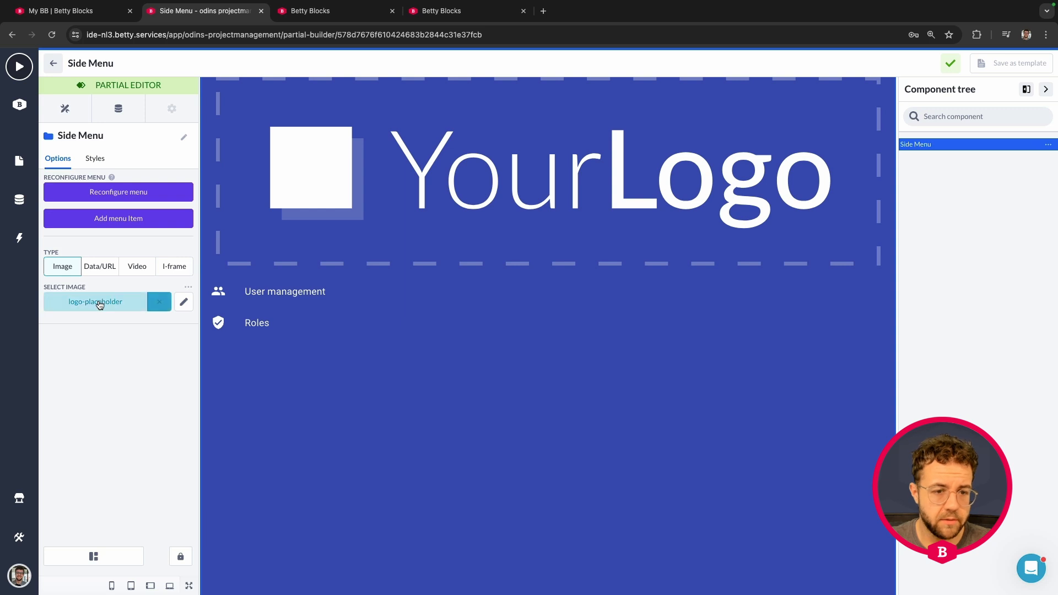
pyautogui.click(98, 302)
pyautogui.click(236, 247)
pyautogui.click(291, 430)
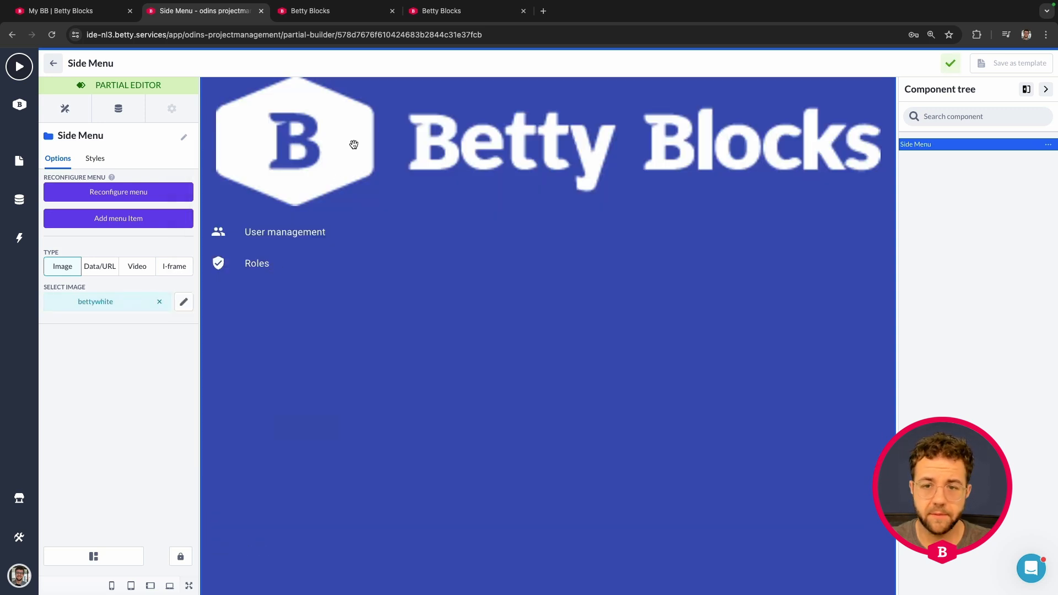
# Add a "Task back office" item with a bank building icon to the Side Menu, linked to the Tasks back office page.
pyautogui.click(118, 220)
pyautogui.click(488, 159)
pyautogui.hotkey('ctrl', 'a')
pyautogui.write('T')
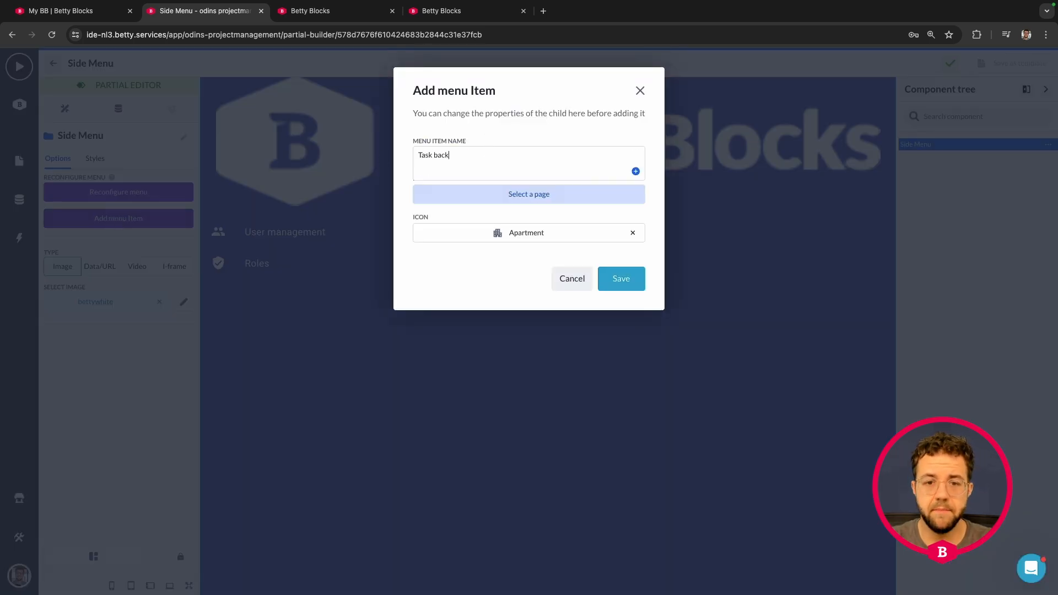
pyautogui.write('ask back office')
pyautogui.click(546, 199)
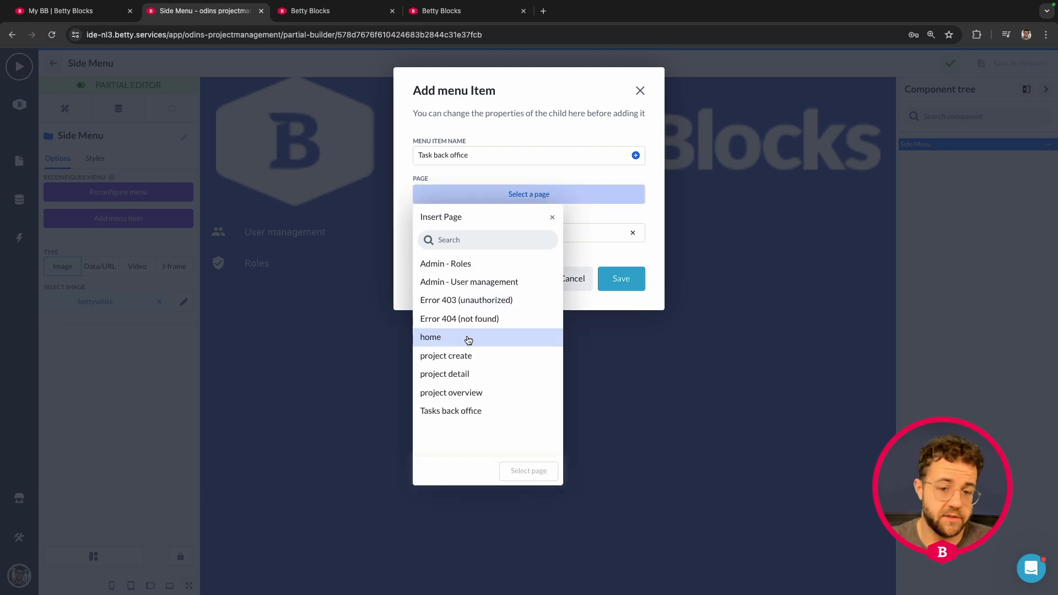
pyautogui.click(467, 417)
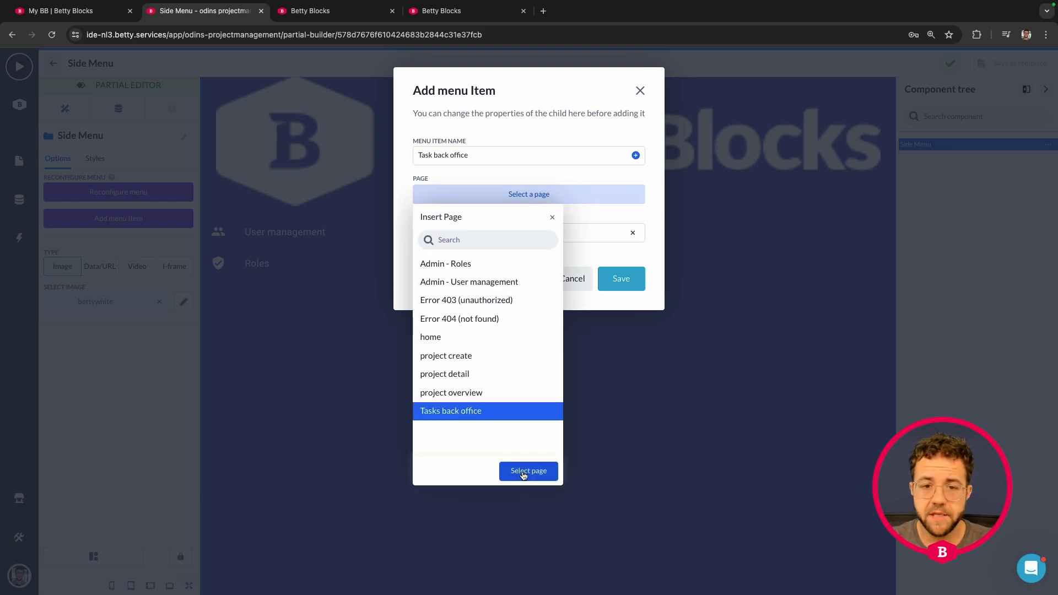
pyautogui.click(523, 472)
pyautogui.click(510, 232)
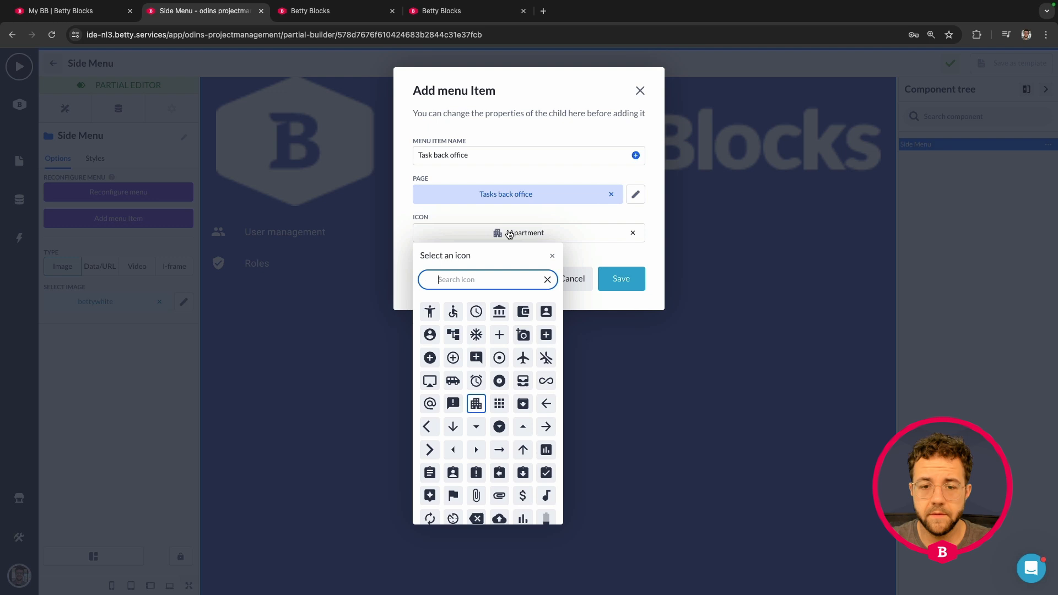
pyautogui.click(500, 313)
pyautogui.click(621, 270)
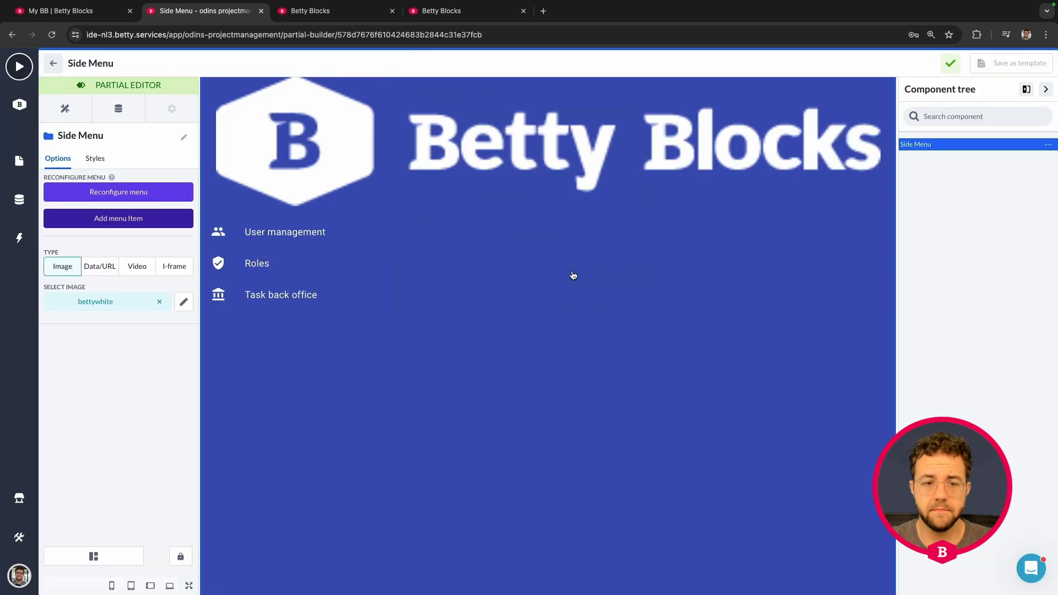
# Return from the Side Menu partial to the Tasks back office page and open its live preview.
pyautogui.click(53, 63)
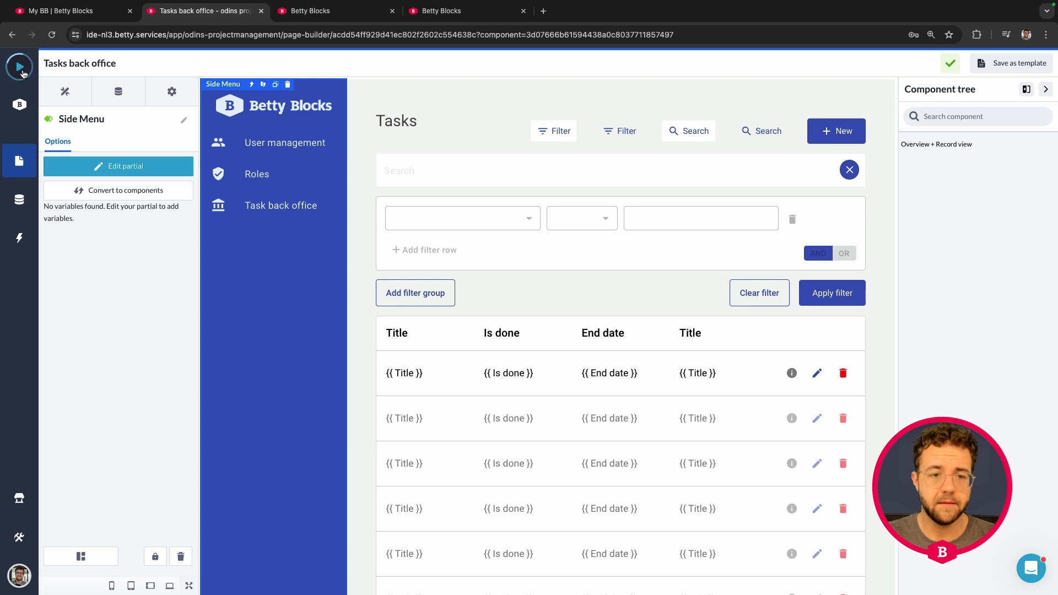
pyautogui.click(19, 67)
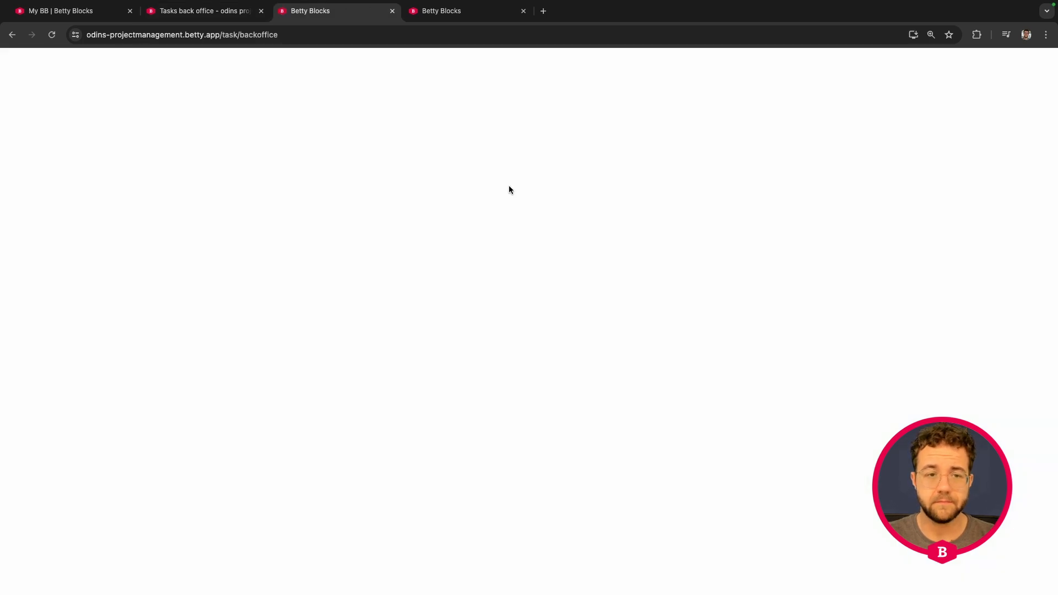